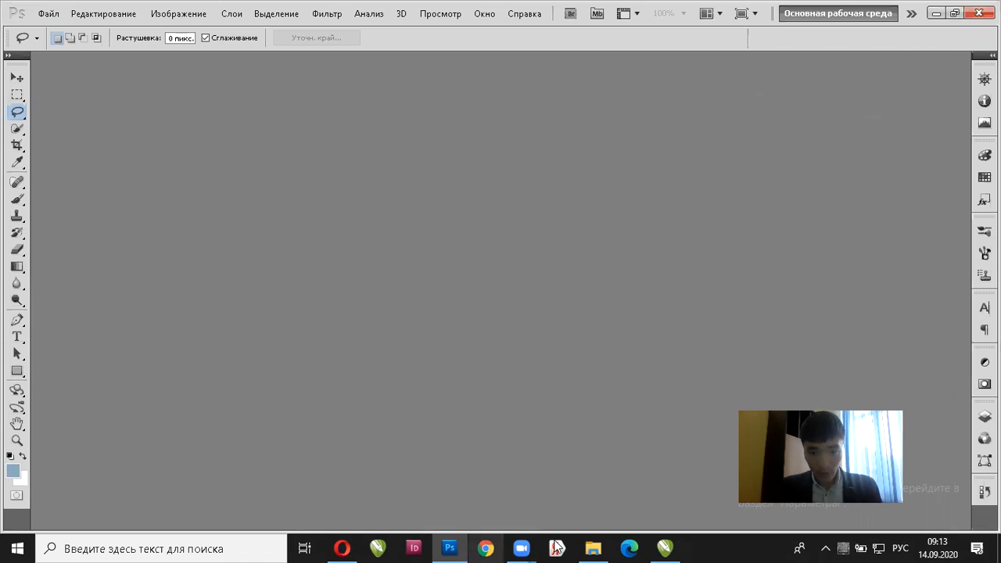
Switch to File Explorer and open the фото архив folder inside ФОТО 25, on local disk D
left_click(593, 548)
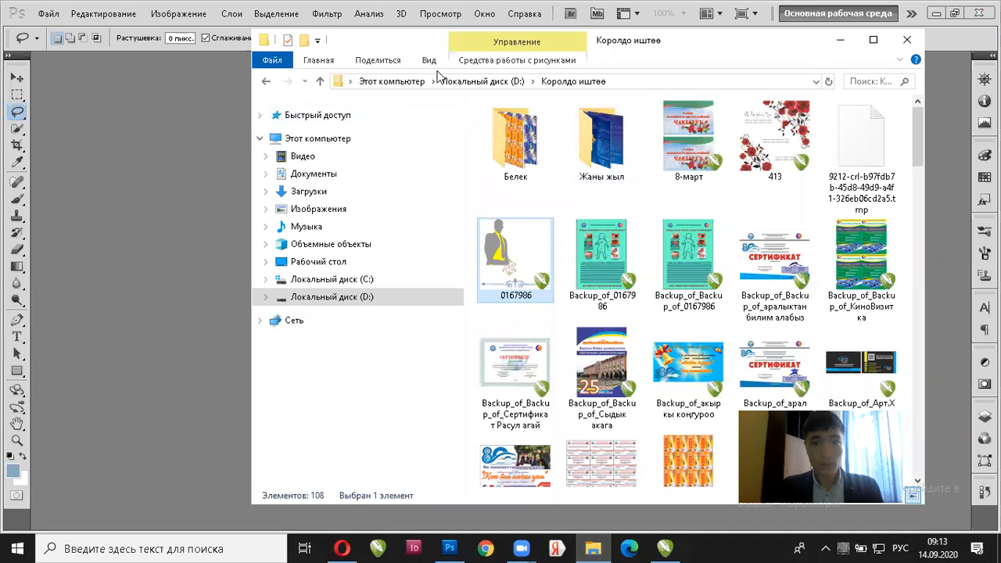
left_click(483, 82)
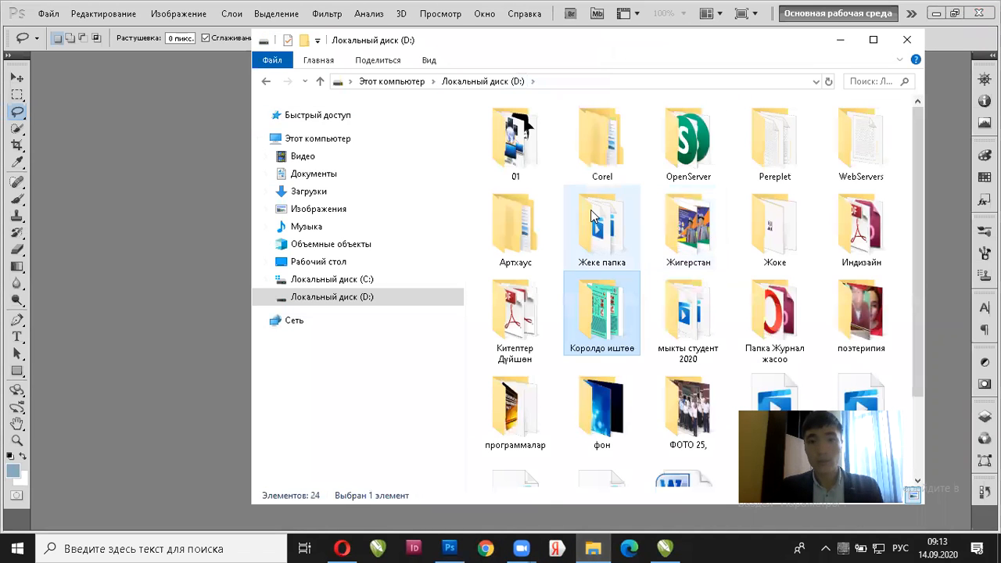
scroll(591, 210, "down", 1)
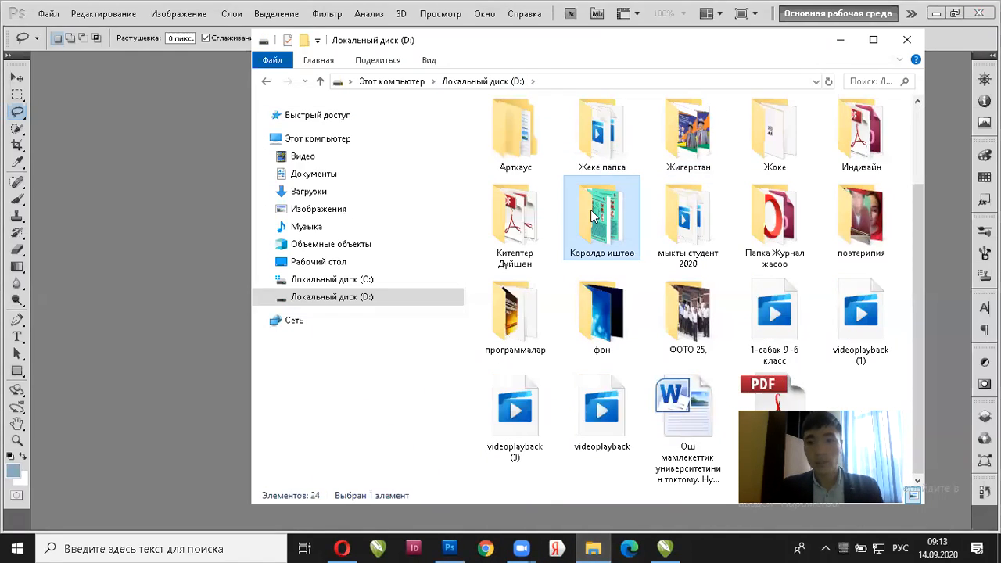
double_click(682, 314)
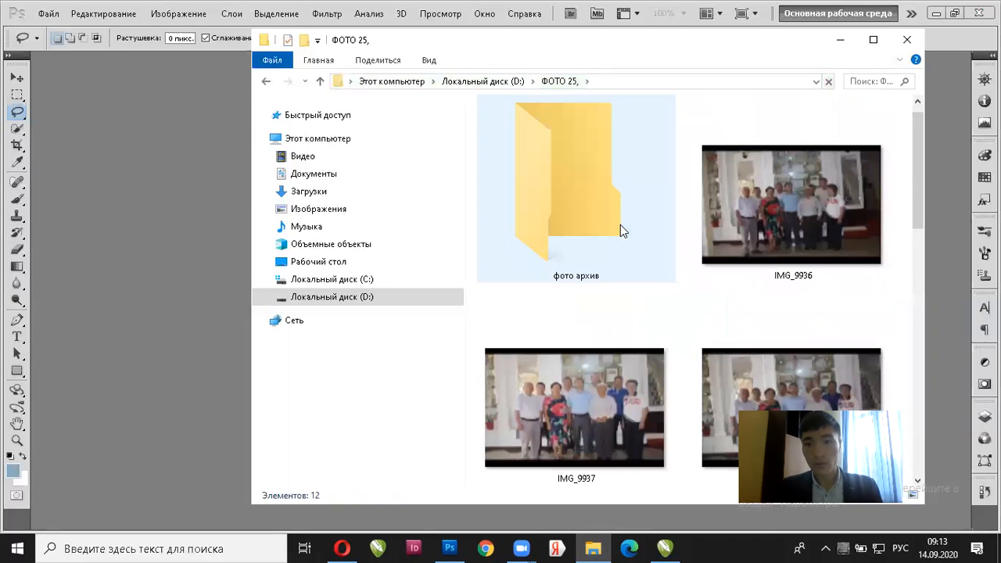
double_click(581, 197)
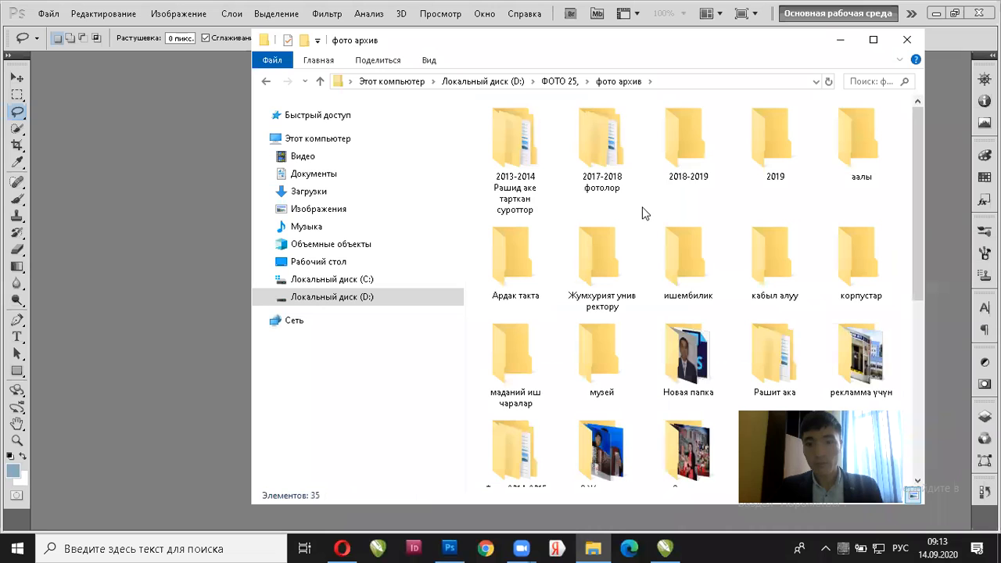
Browse the photo archive and check the pictures in its кабыл алуу folder, returning to the archive
scroll(643, 213, "down", 3)
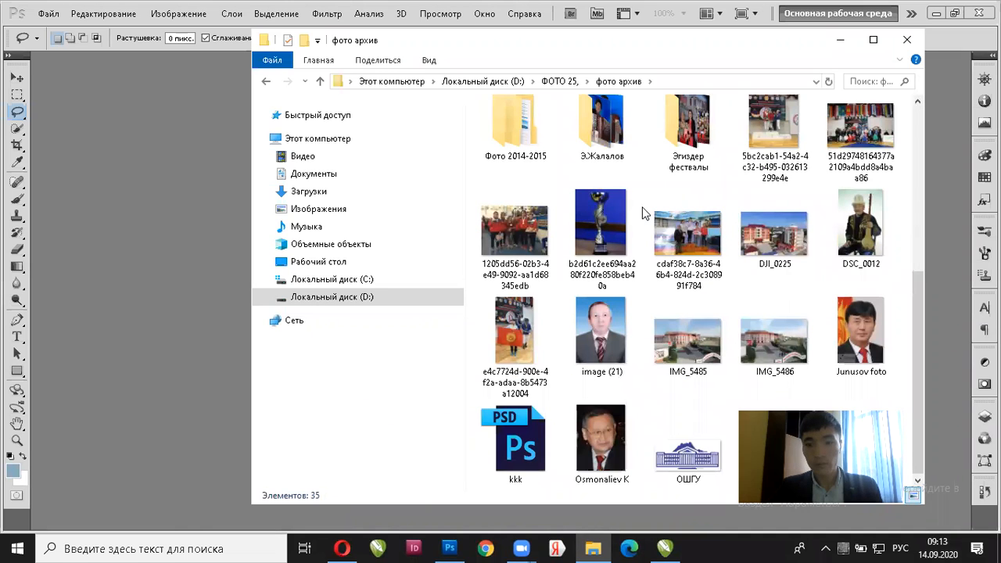
scroll(644, 214, "up", 1)
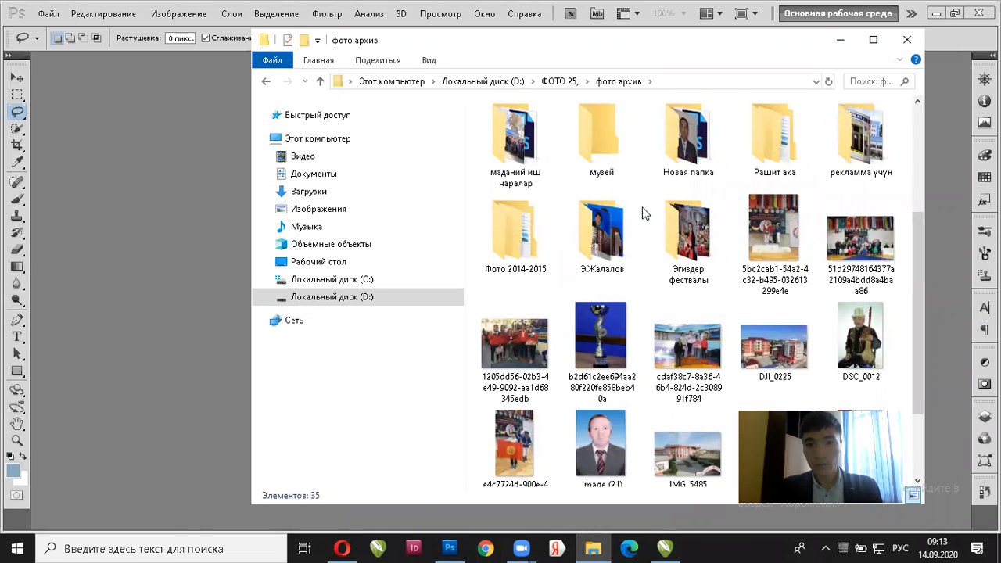
scroll(644, 213, "up", 3)
scroll(643, 214, "down", 2)
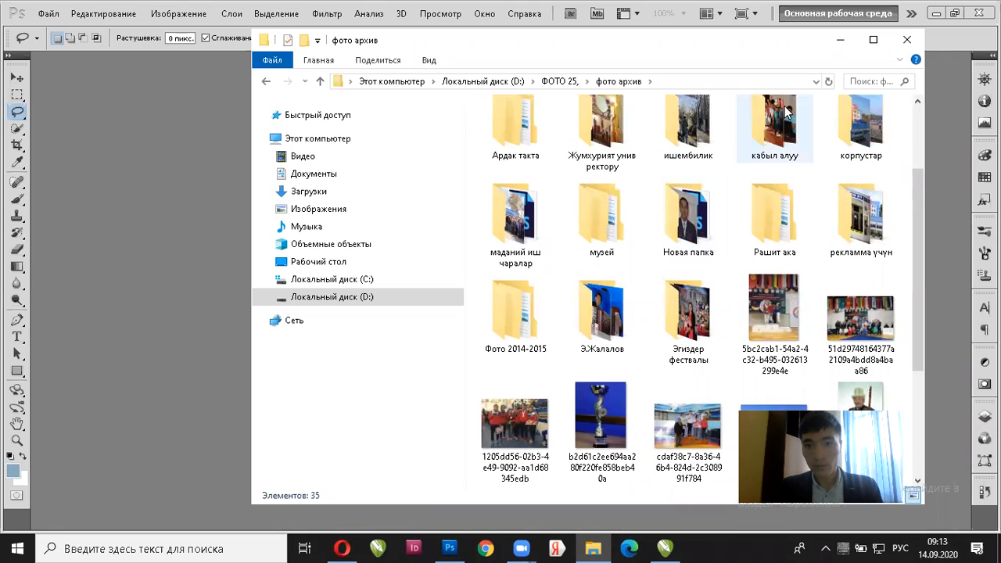
double_click(759, 110)
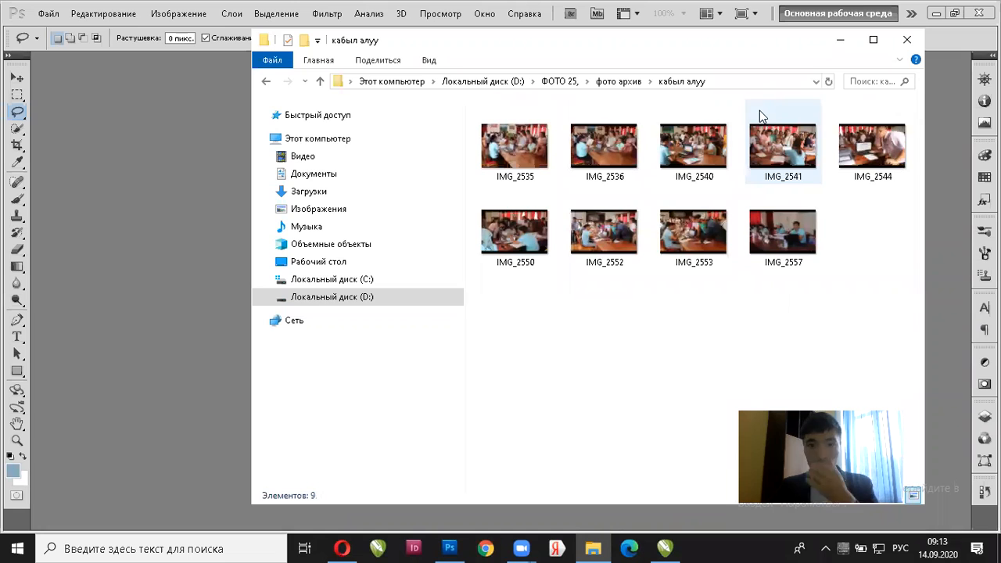
left_click(266, 82)
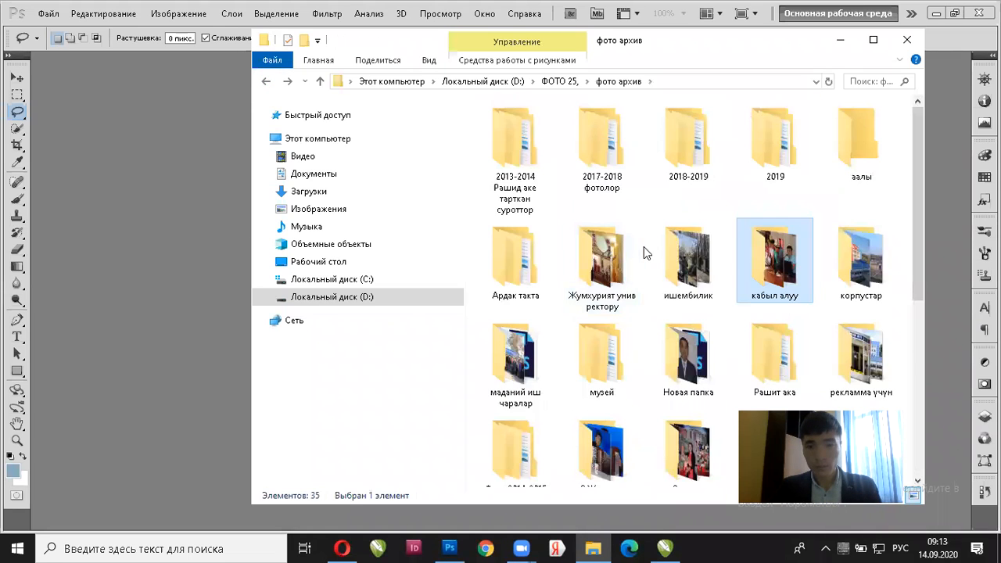
Open the жетекчилер folder inside the музей folder of the photo archive
scroll(634, 238, "down", 5)
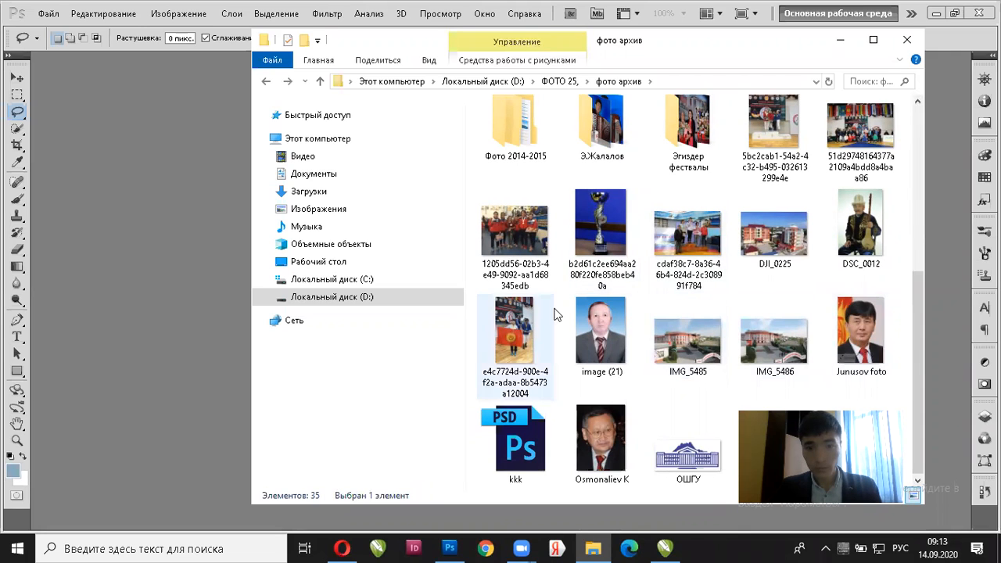
scroll(516, 223, "up", 2)
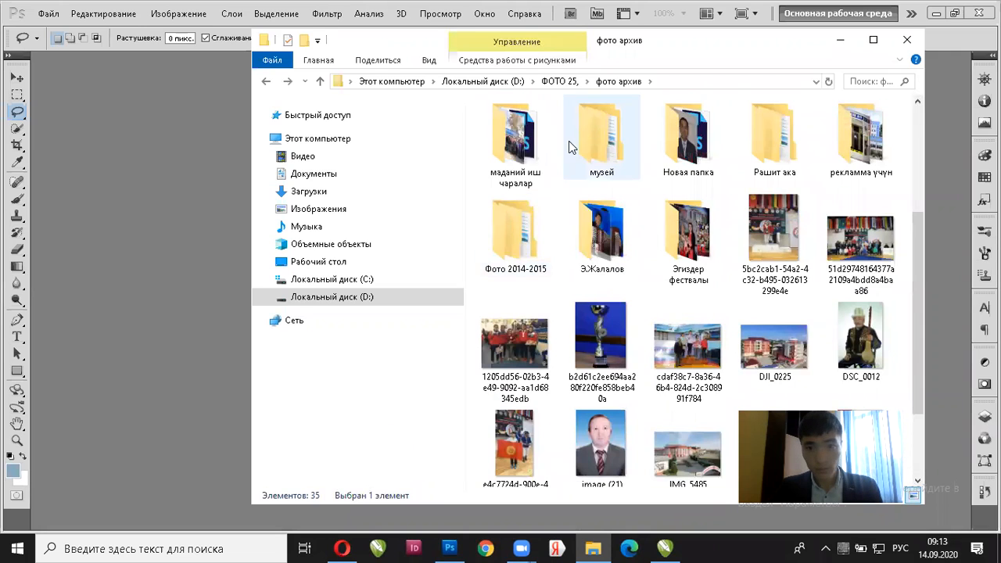
double_click(606, 129)
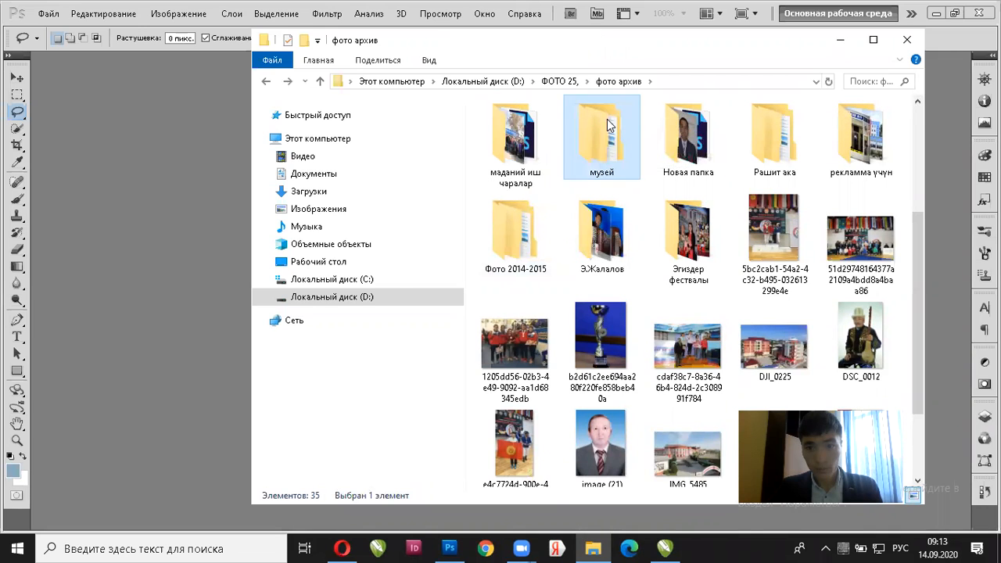
left_click(546, 128)
double_click(546, 128)
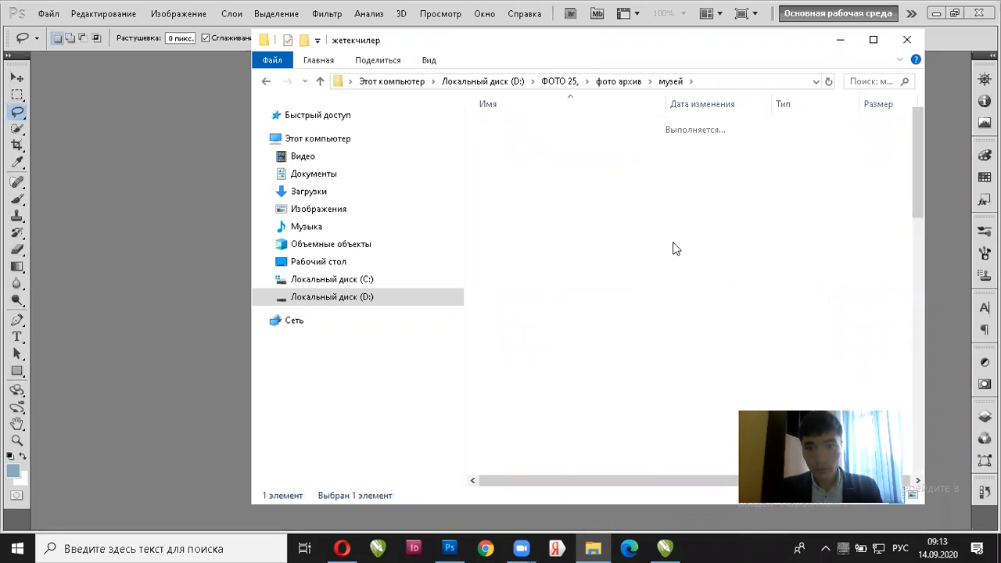
Open the photo _DSC3055 in Photoshop without using its embedded colour profile and dock its window as a tab
scroll(676, 238, "down", 5)
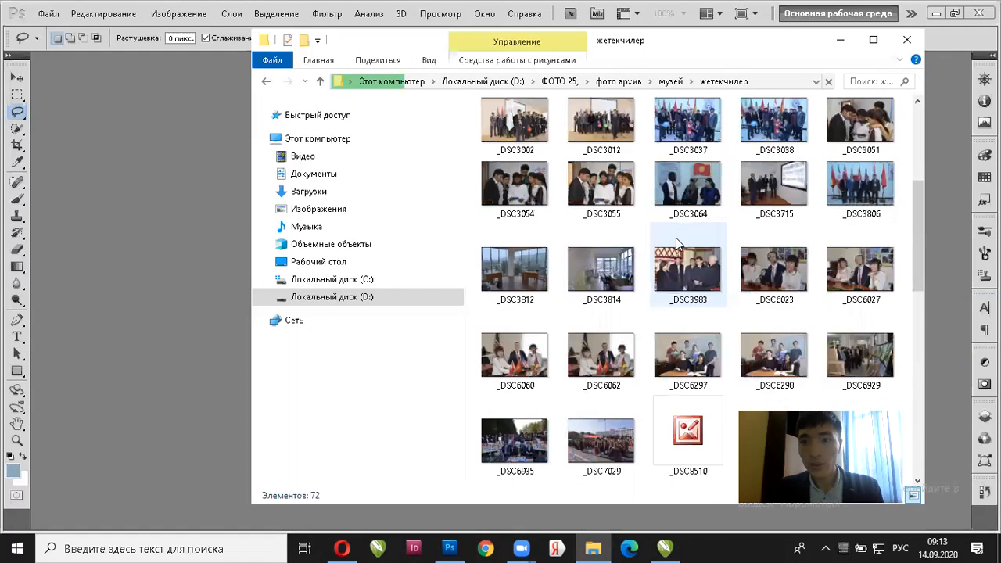
left_click(601, 190)
left_click_drag(601, 191, 418, 351)
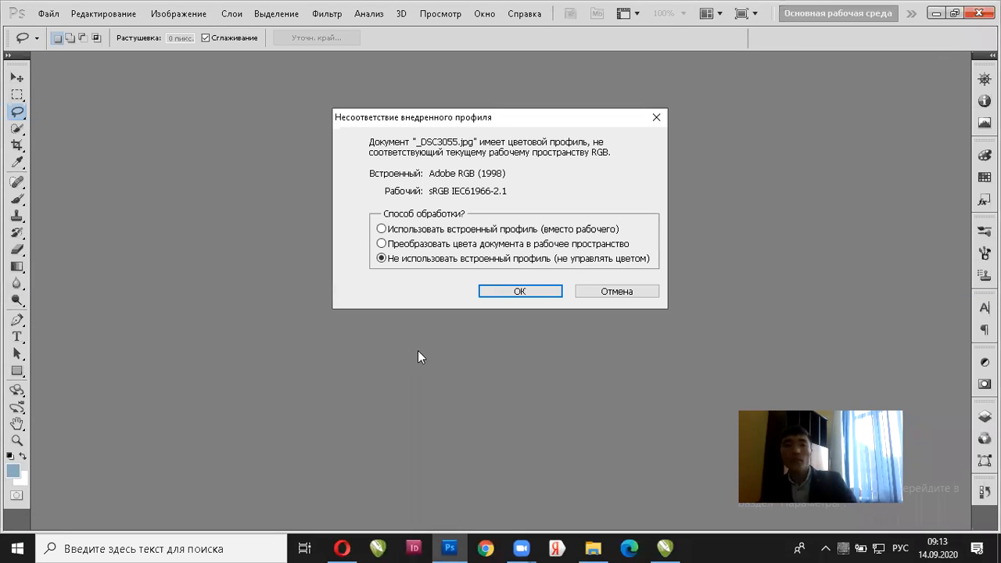
left_click(517, 293)
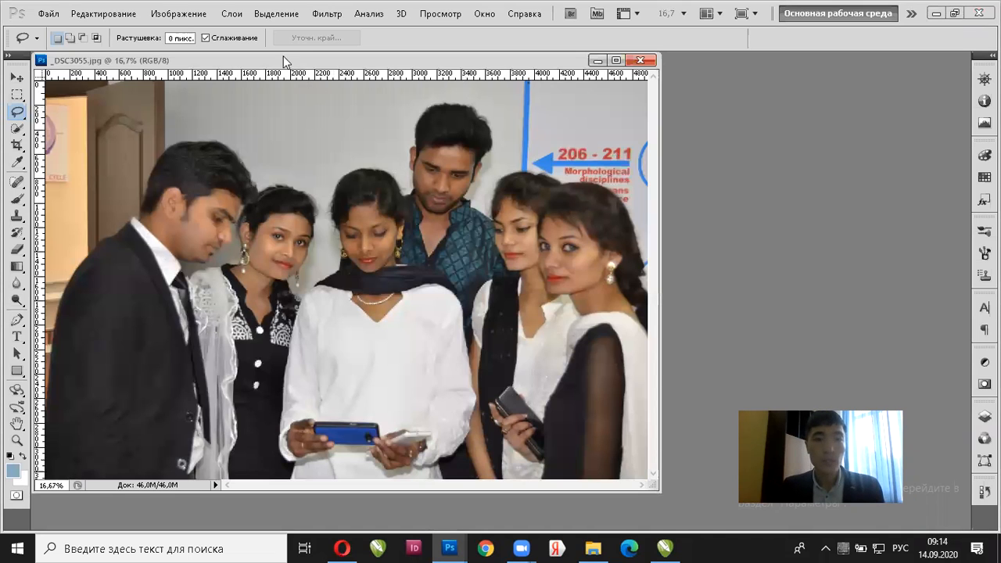
left_click_drag(302, 60, 356, 54)
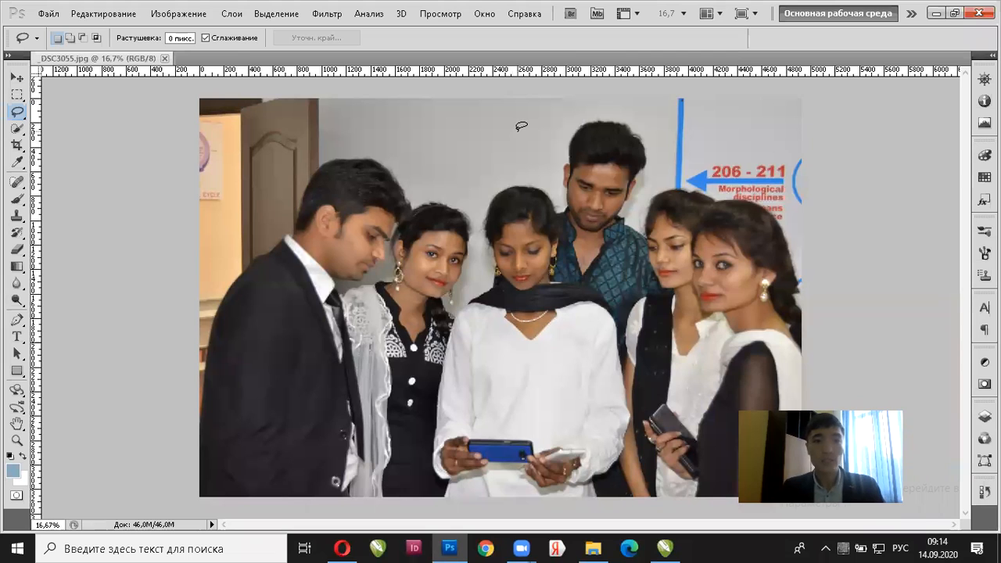
Set the photo's image resolution to 150 pixels/cm and apply the new size
left_click(185, 16)
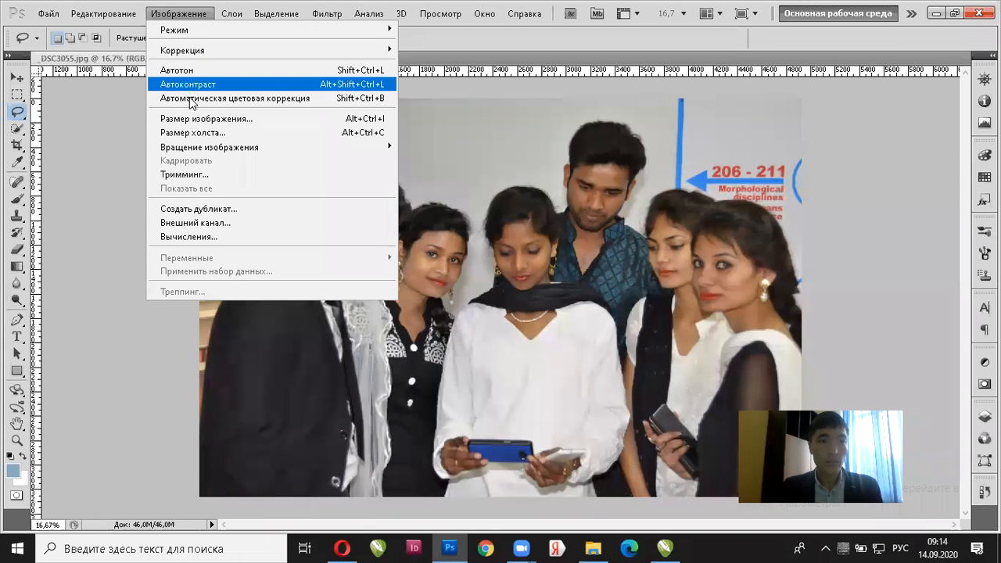
left_click(198, 118)
left_click_drag(432, 213, 355, 217)
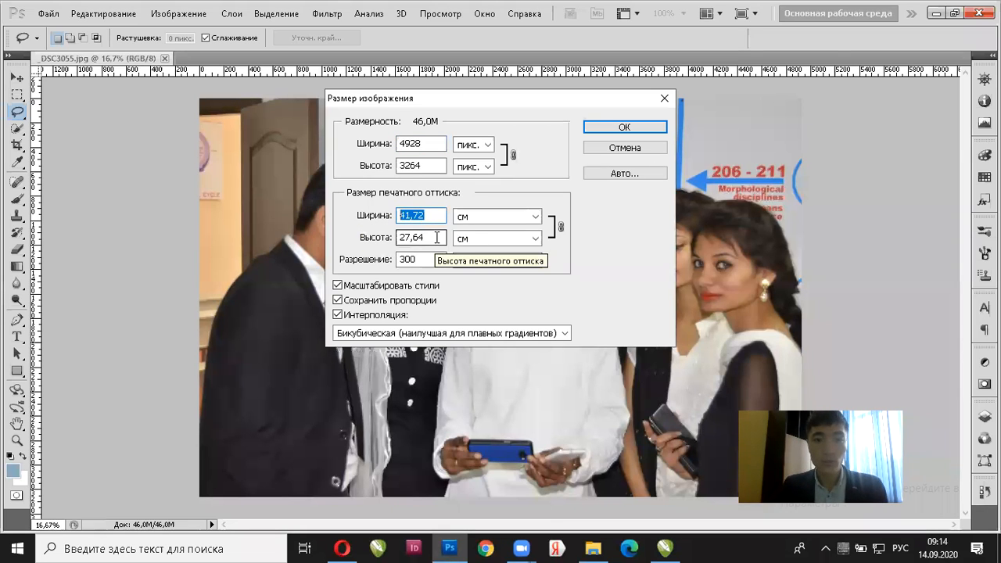
left_click_drag(437, 238, 377, 261)
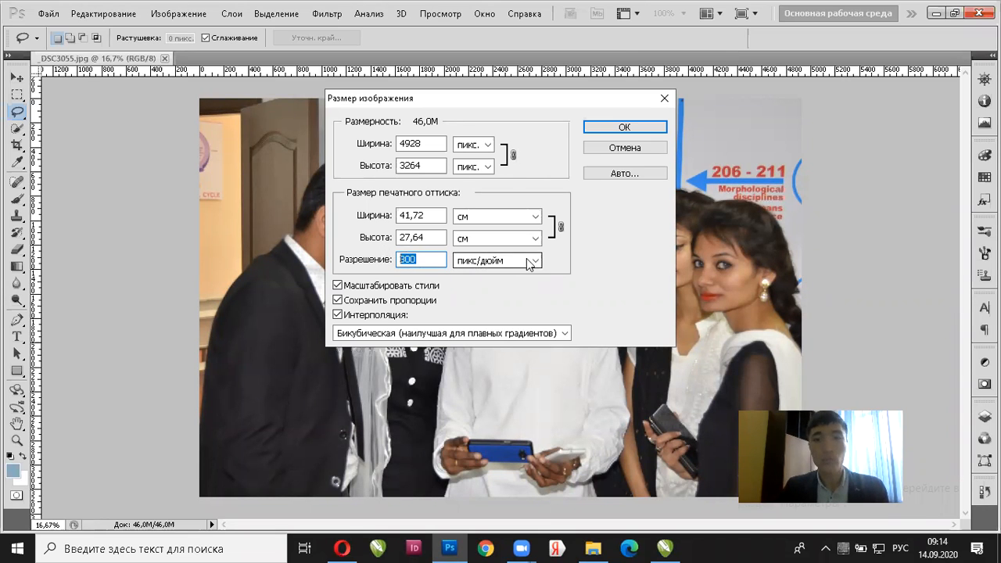
left_click(538, 261)
left_click(482, 286)
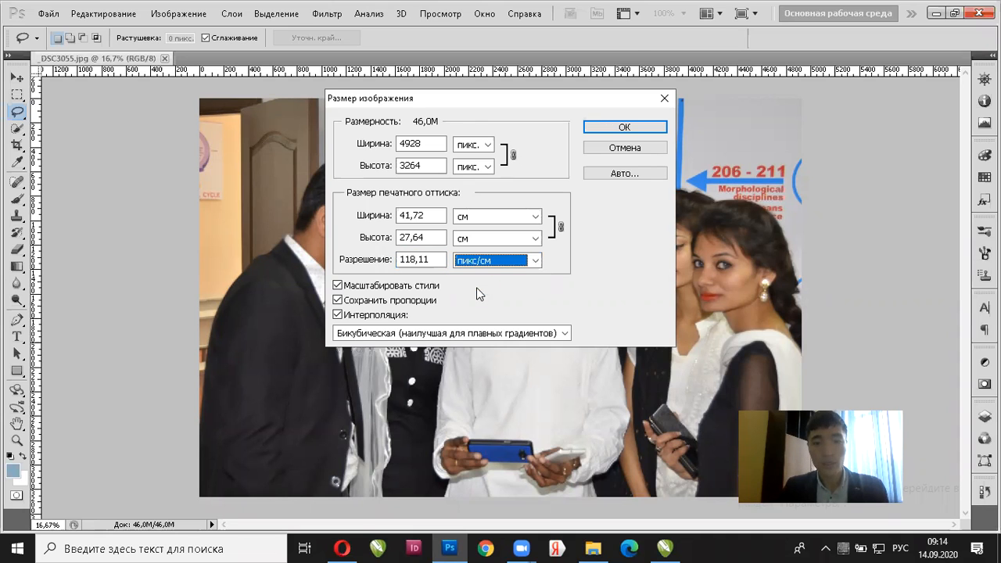
left_click(442, 260)
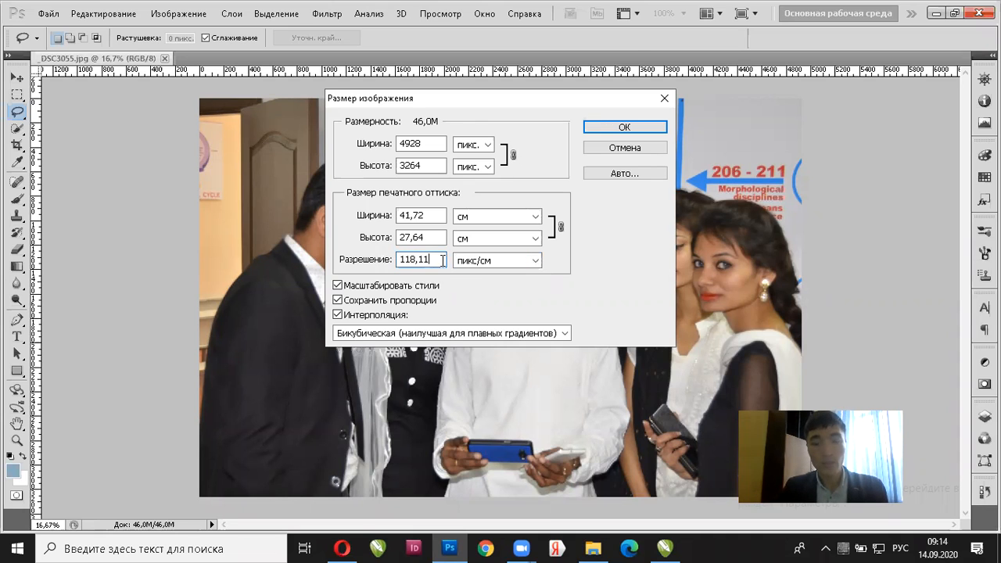
double_click(401, 258)
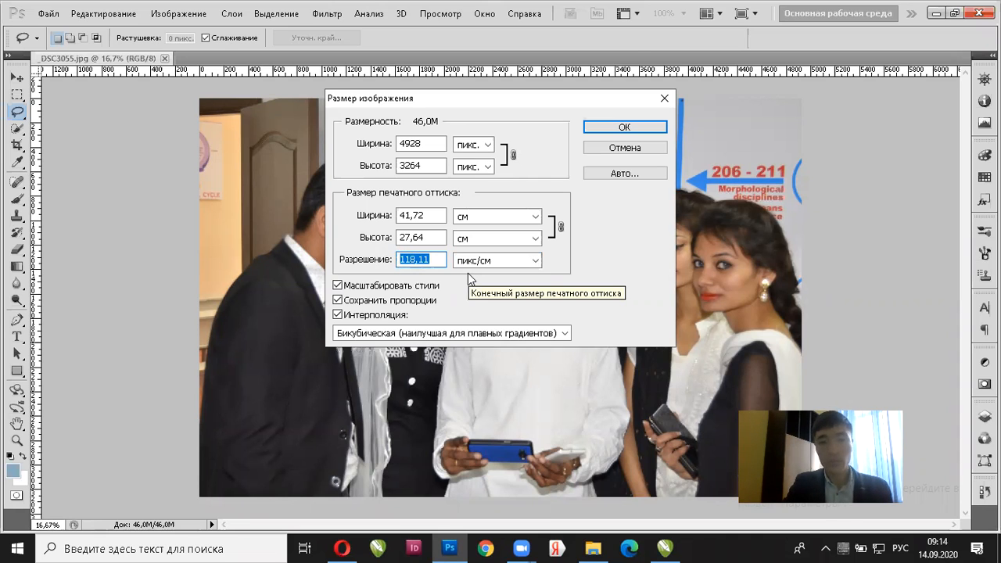
type("150")
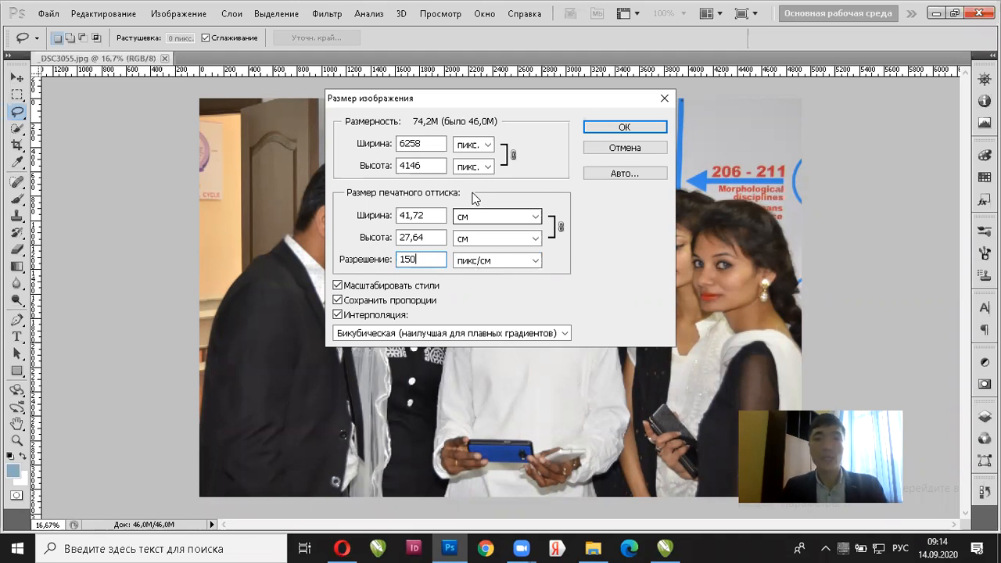
left_click(623, 127)
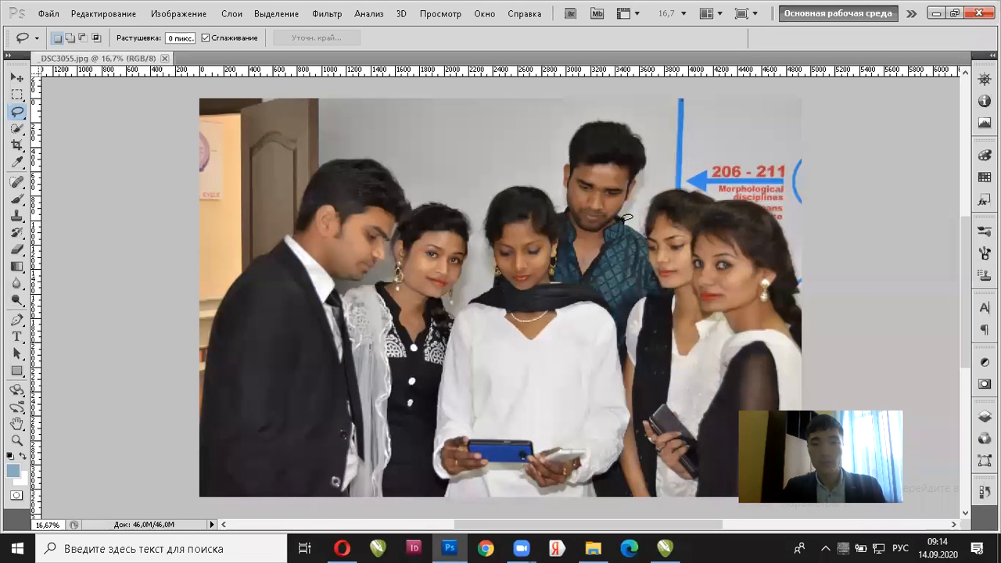
Inspect the resized photo up close around the man in the black suit and the people beside him
left_click(16, 79)
scroll(324, 188, "up", 1)
scroll(330, 189, "up", 1)
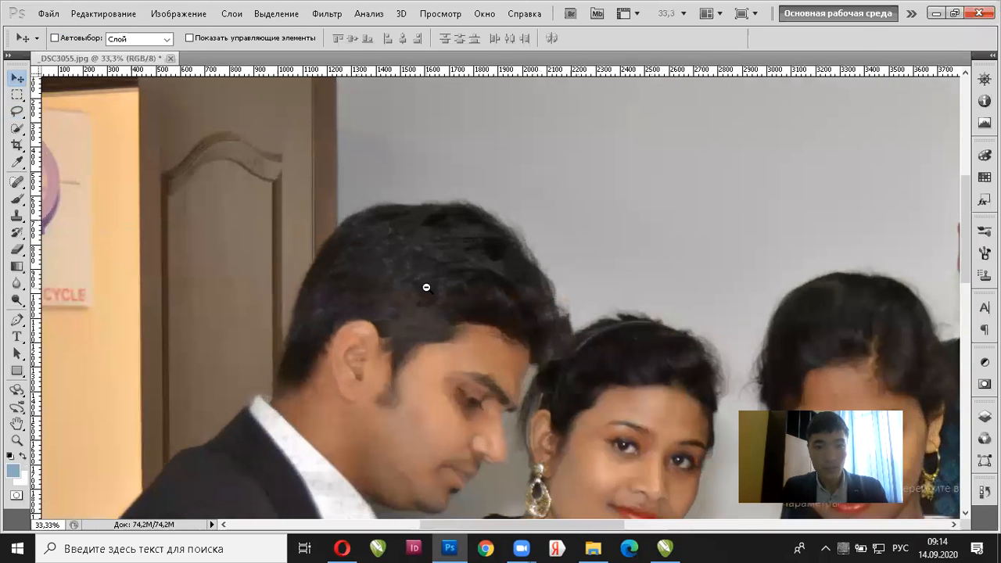
scroll(426, 287, "down", 2)
left_click_drag(534, 315, 541, 228)
left_click_drag(264, 274, 342, 202)
left_click_drag(331, 322, 329, 256)
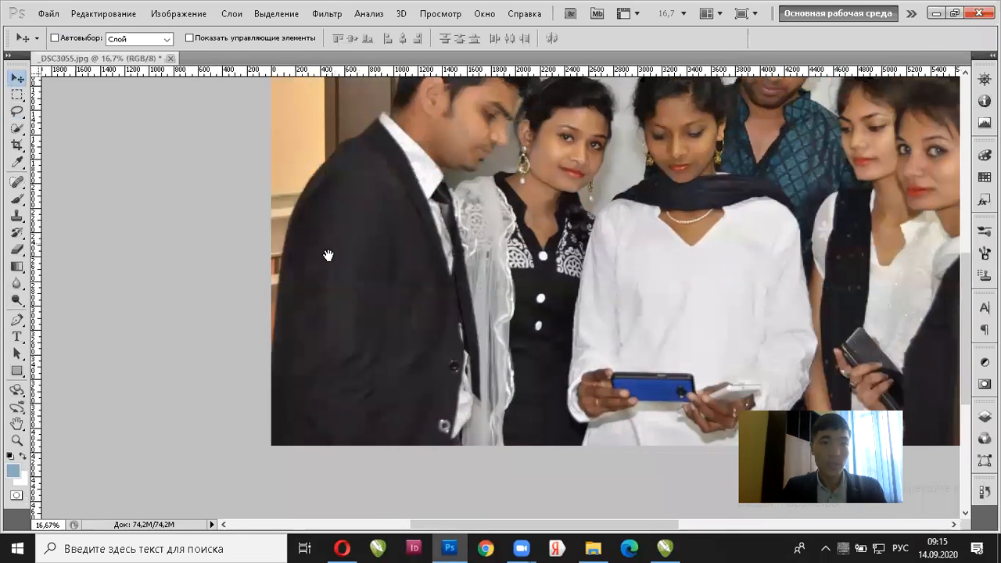
Start a Polygonal Lasso outline outside the photo beside the man in the black suit, running it down to the photo edge at his sleeve
left_click(19, 129)
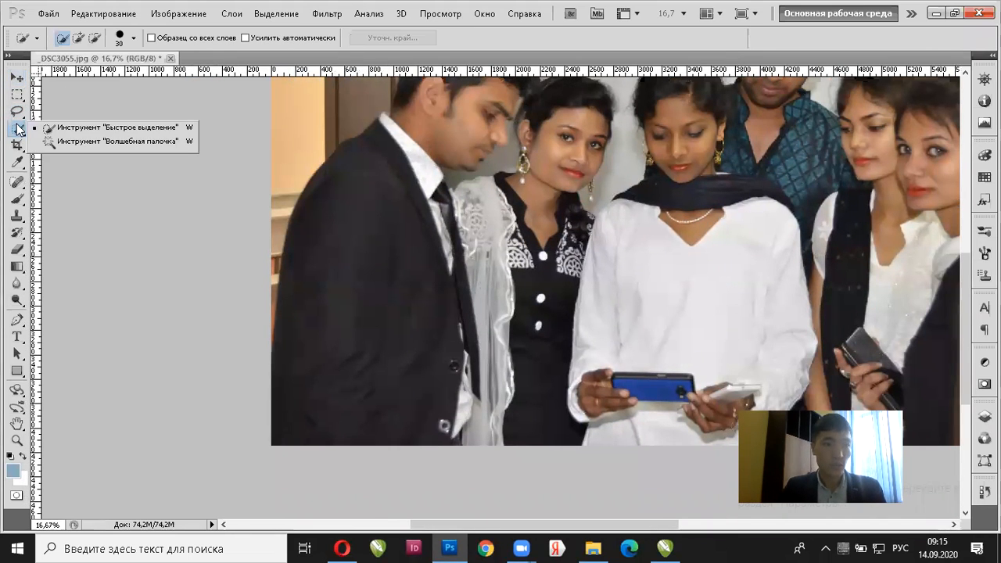
left_click(17, 111)
left_click(56, 127)
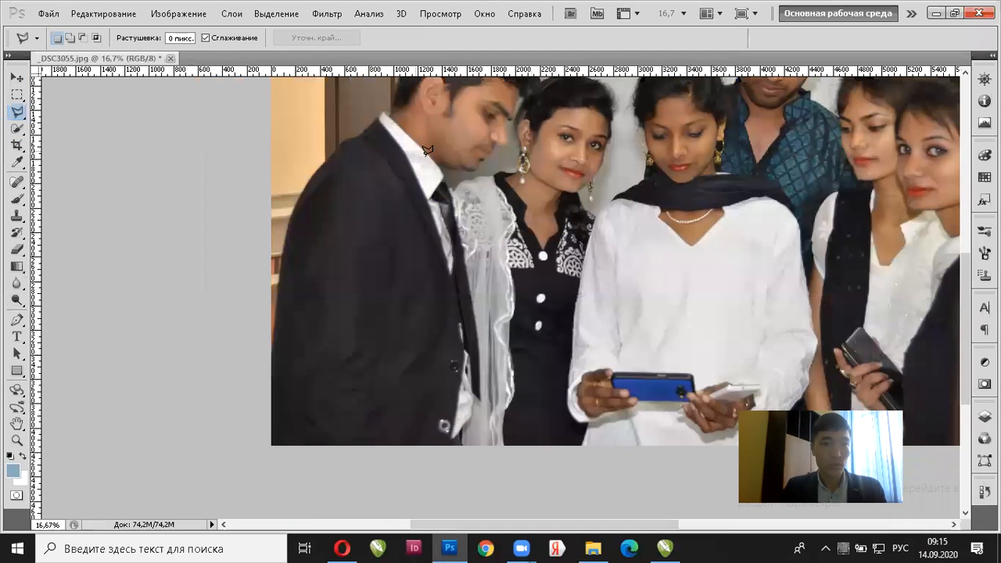
left_click_drag(451, 245, 475, 339)
left_click(378, 105)
left_click(397, 365)
left_click_drag(387, 264, 367, 190)
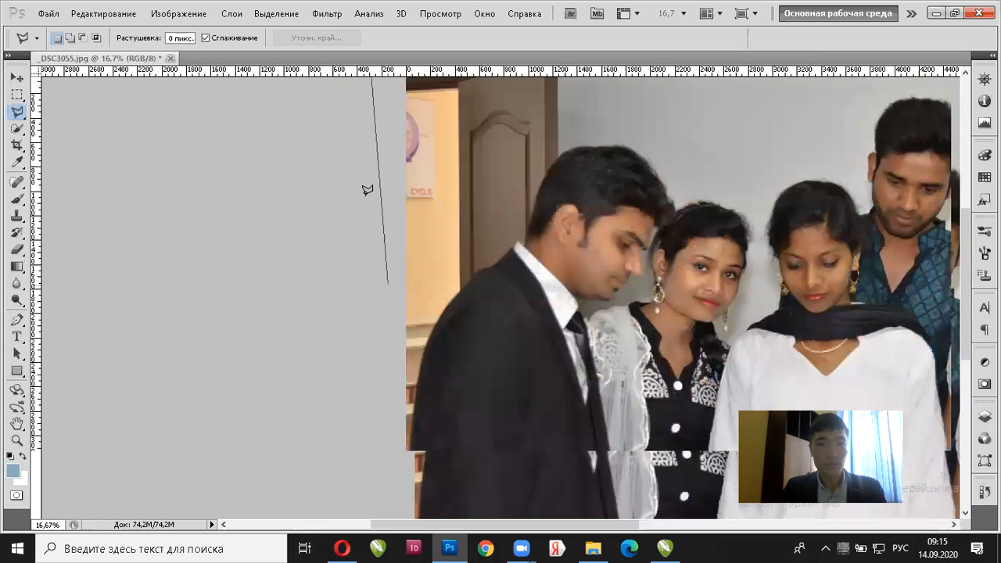
left_click(392, 410)
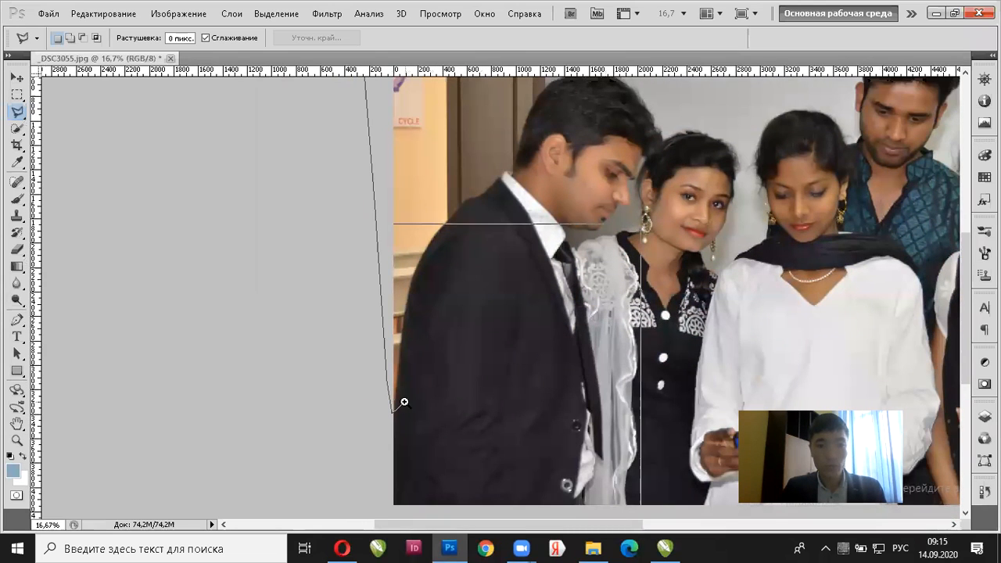
scroll(405, 402, "up", 2)
left_click_drag(397, 399, 460, 234)
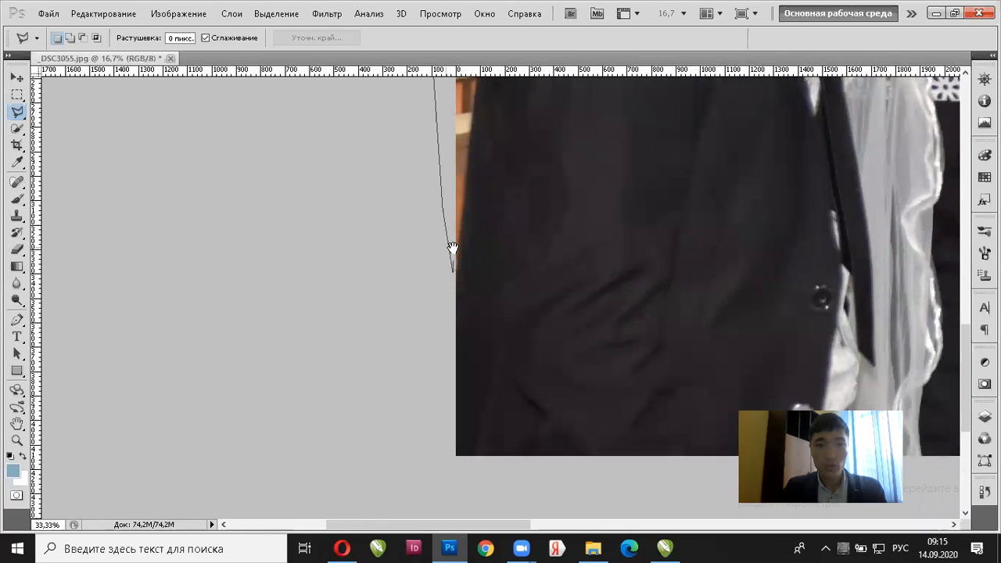
scroll(452, 296, "up", 1)
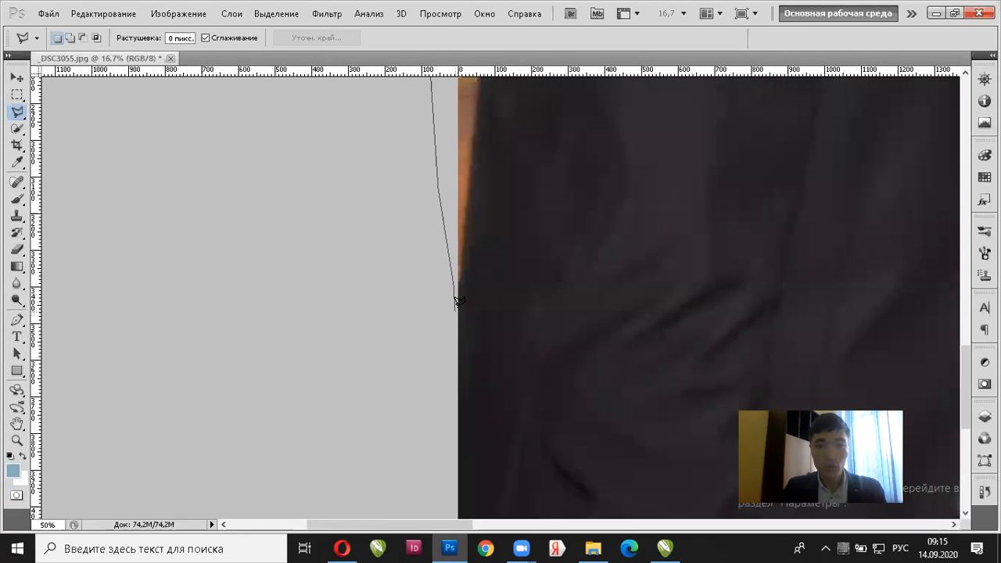
left_click(458, 295)
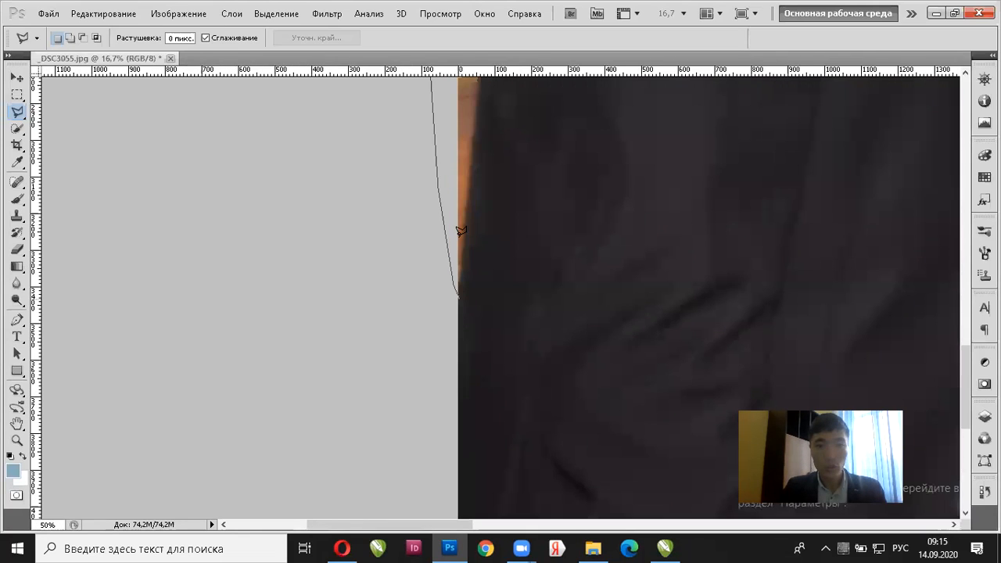
Trace the lasso outline up the lower outer edge of the black suit's sleeve, past the shelf in the background
left_click(474, 149)
left_click_drag(473, 173, 450, 405)
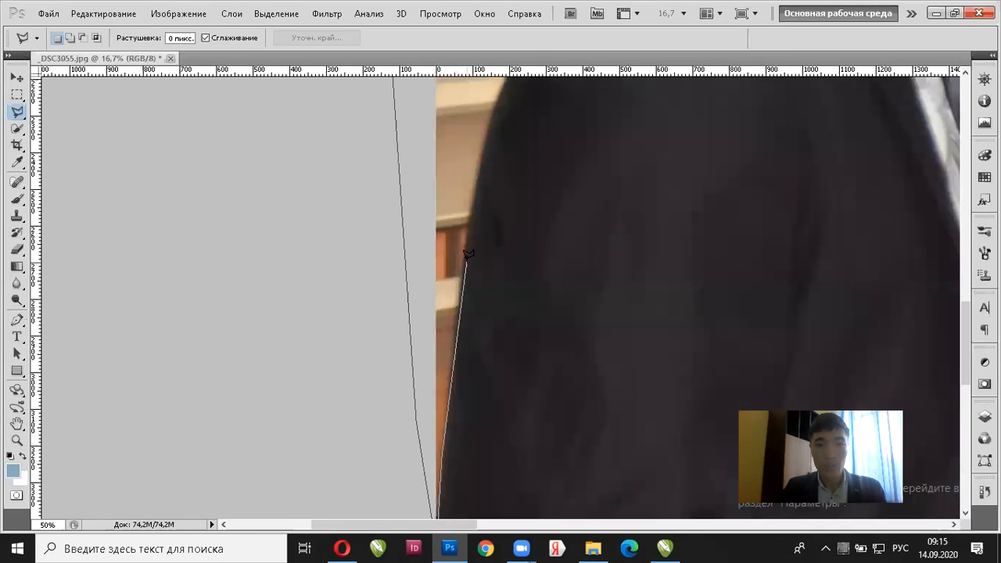
left_click(470, 217)
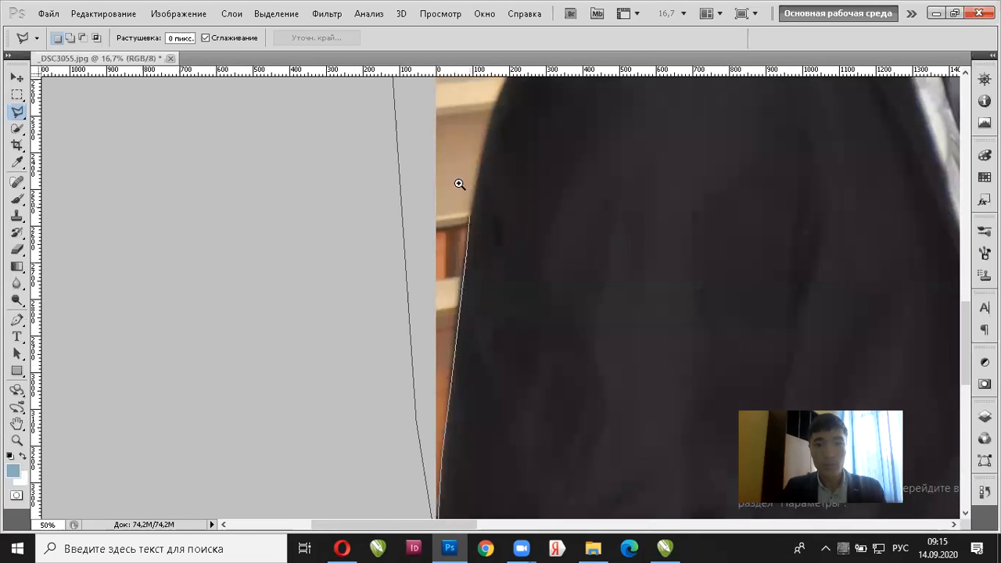
left_click(475, 194)
Examine the lasso outline and the blurred edge of the black suit's sleeve at high magnification
left_click(502, 183, "ctrl")
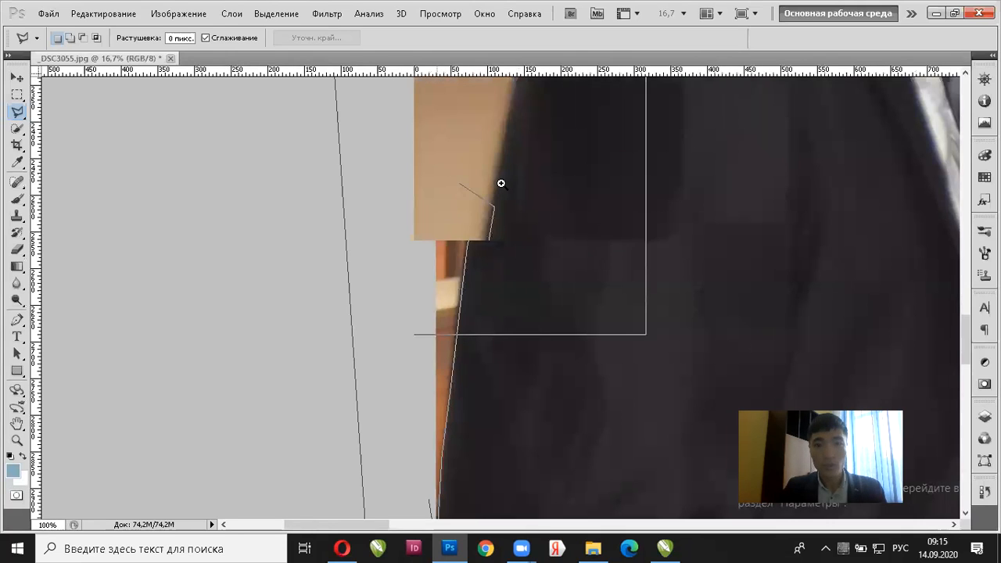
left_click(469, 184, "ctrl")
left_click(460, 185, "ctrl")
left_click(445, 208, "ctrl")
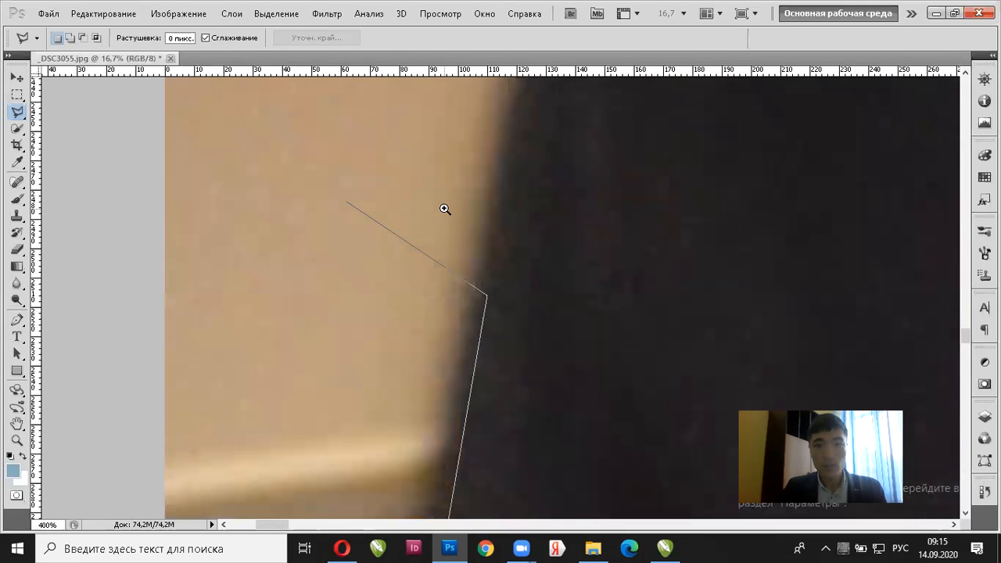
left_click(444, 209, "ctrl")
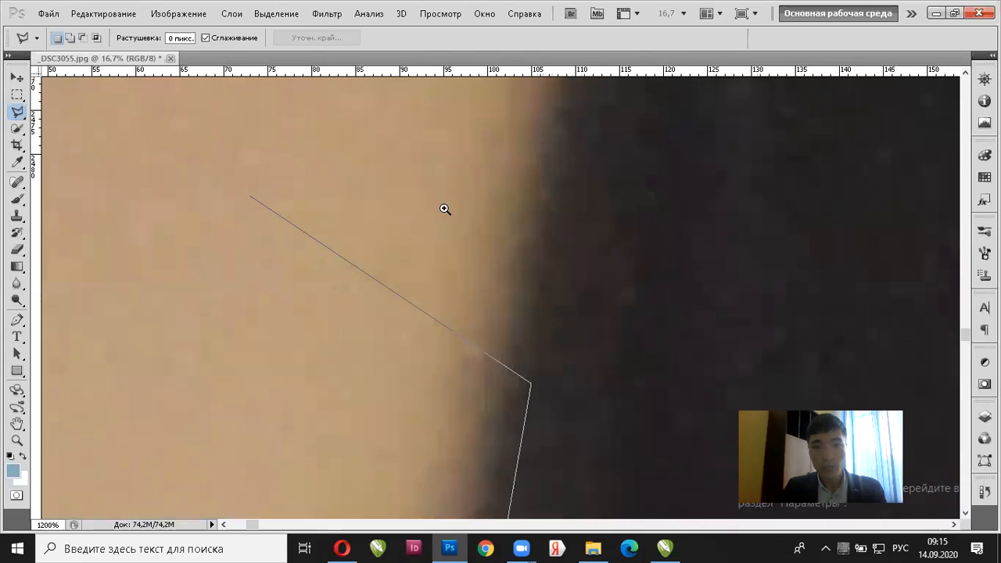
left_click(444, 209, "ctrl")
left_click(445, 209, "ctrl+alt")
left_click(445, 209, "ctrl+alt")
left_click(445, 209, "ctrl+alt")
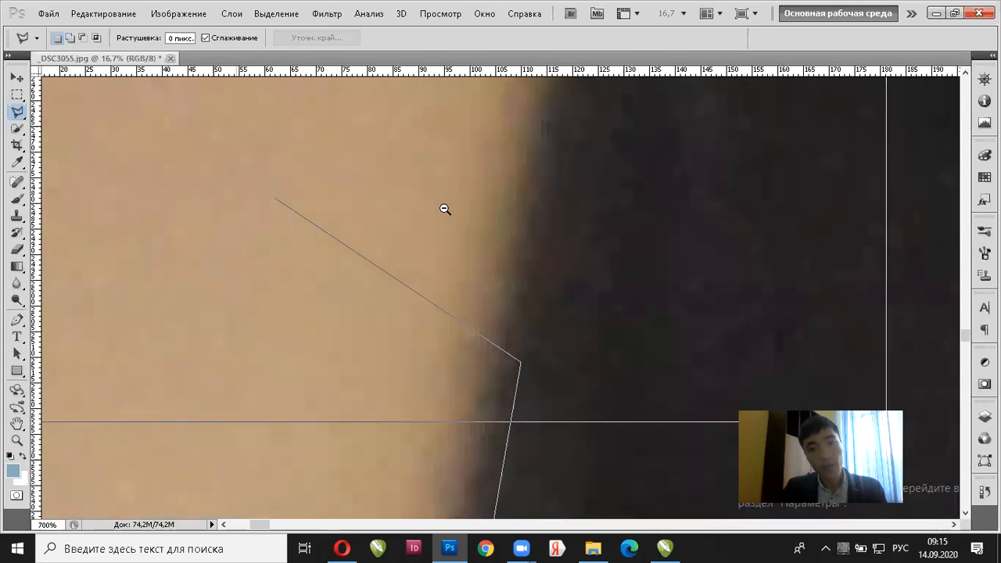
left_click(445, 209, "ctrl+alt")
left_click(444, 209, "ctrl+alt")
left_click(445, 209, "ctrl+alt")
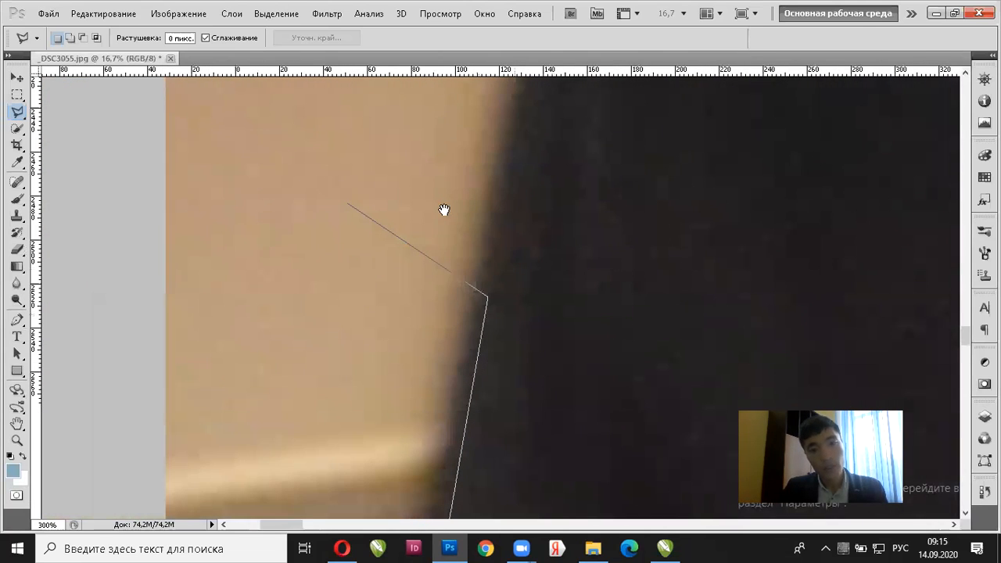
left_click(444, 209, "ctrl+alt")
left_click(444, 208, "ctrl+alt")
left_click(444, 209, "ctrl+alt")
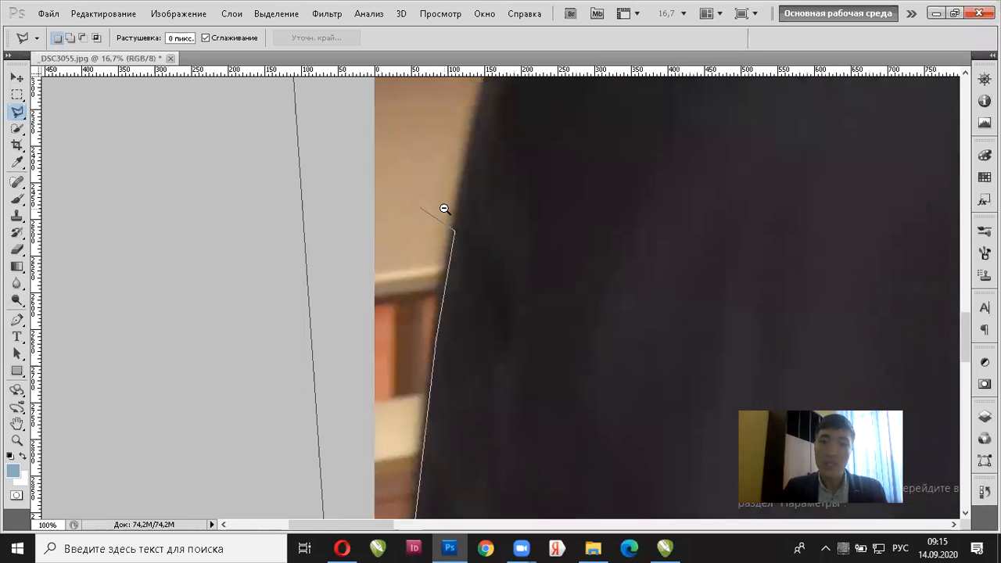
left_click(445, 209, "ctrl+alt")
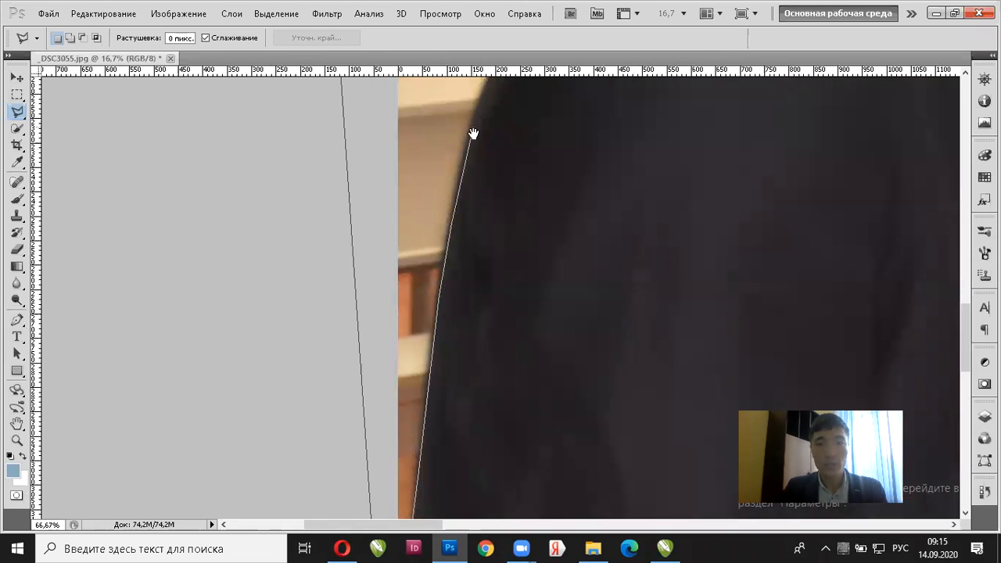
Continue the lasso outline along the suit's upper sleeve and shoulder up to the man's white shirt collar
left_click_drag(474, 133, 406, 329)
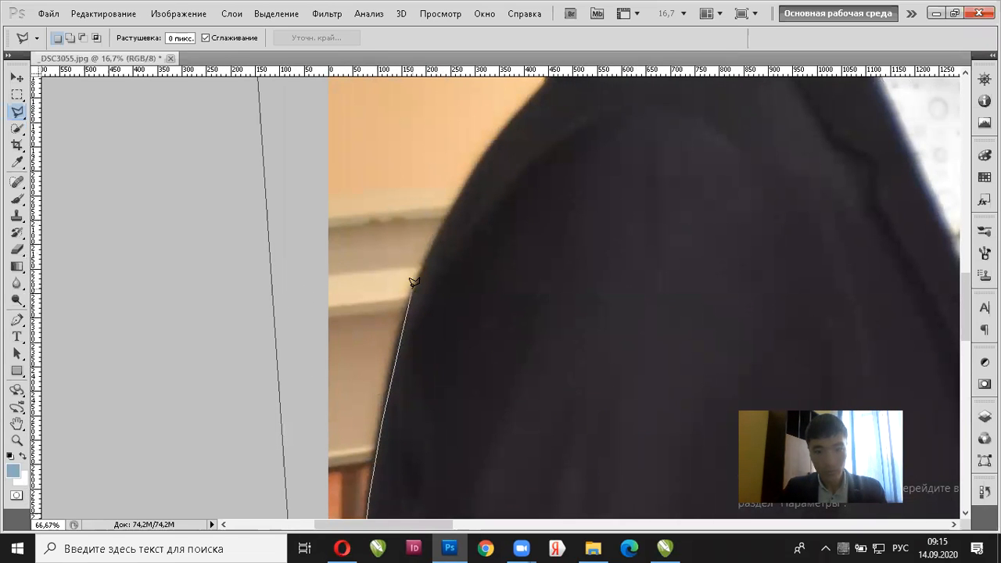
left_click(412, 287)
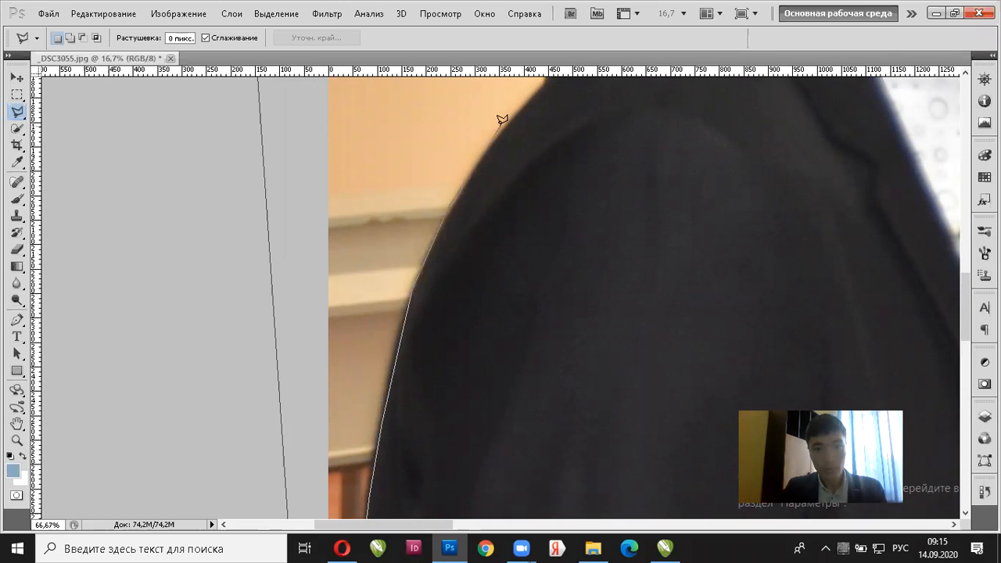
left_click_drag(517, 144, 444, 357)
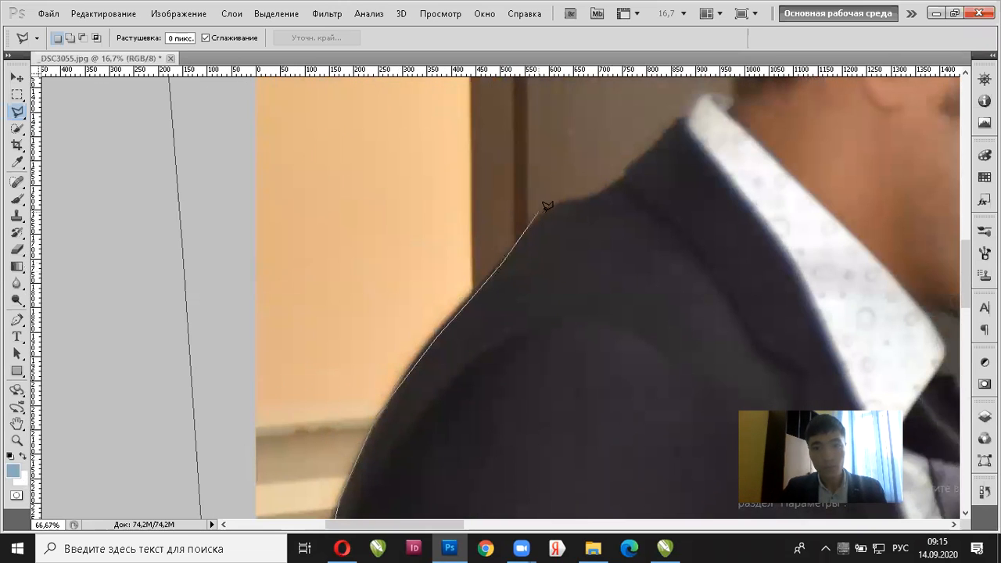
left_click(561, 202)
left_click(591, 201)
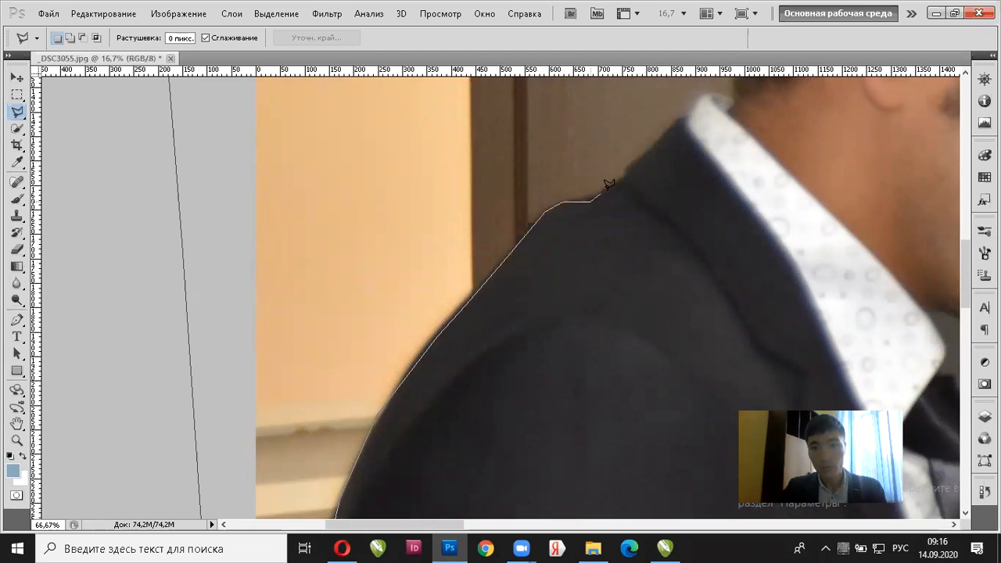
left_click(626, 174)
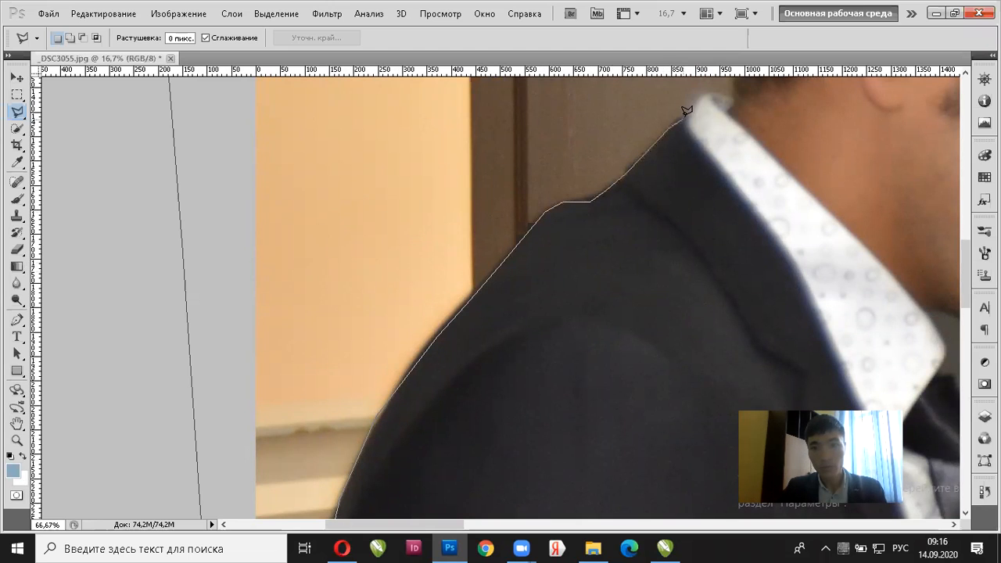
left_click_drag(707, 101, 665, 324)
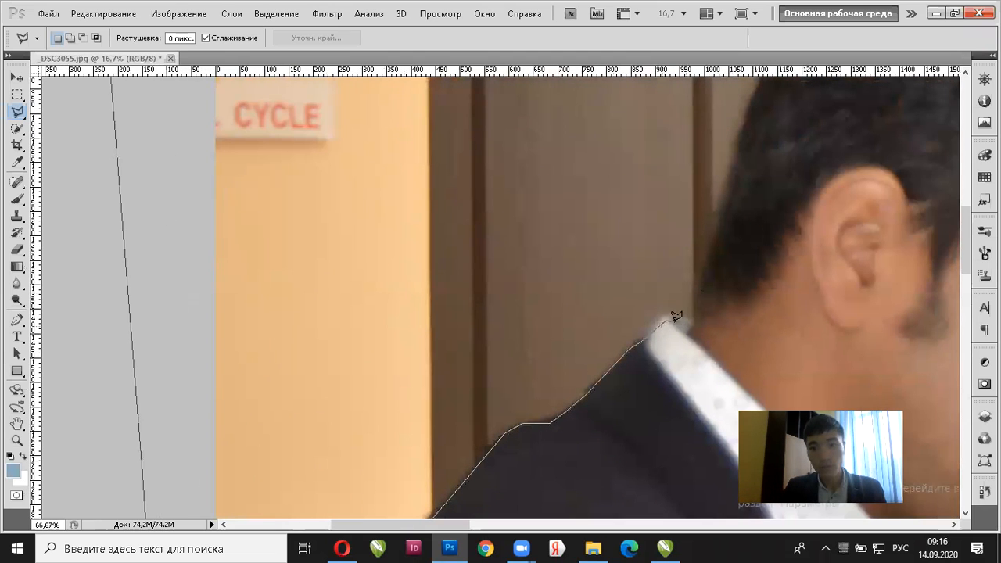
Carry the lasso outline over the collar to the nape and up the back of the man's hair
left_click(666, 316, "ctrl")
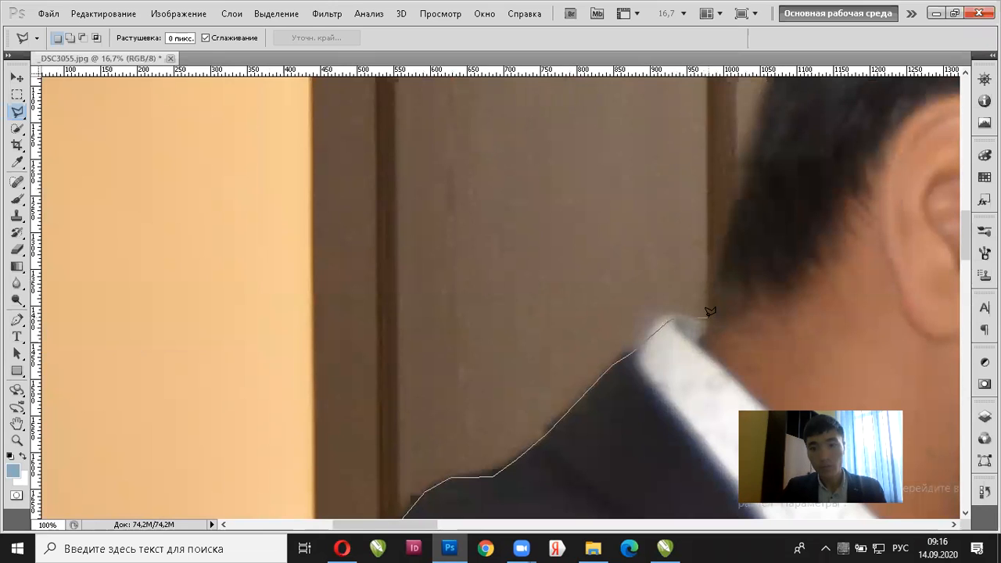
left_click(702, 319)
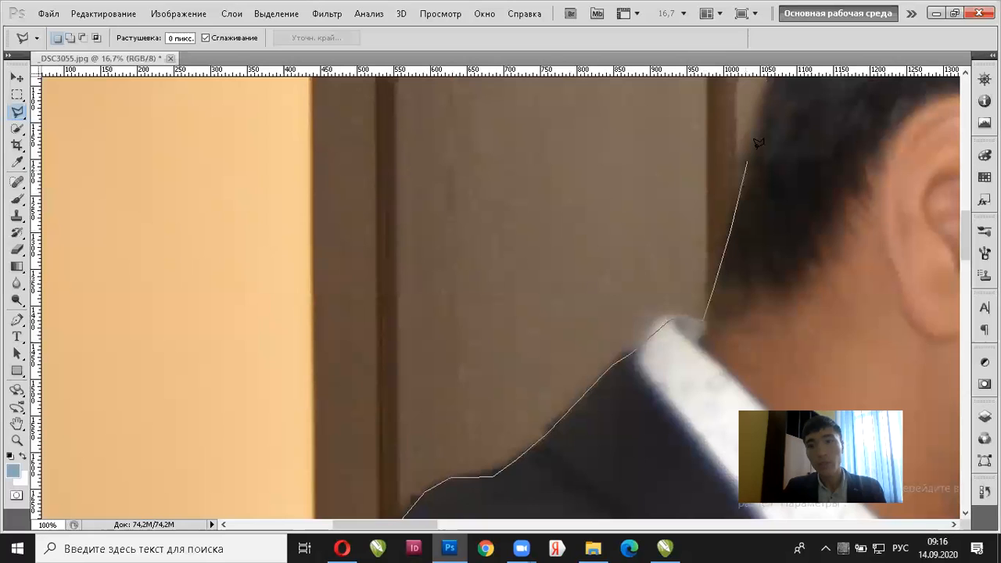
scroll(767, 134, "up", 5)
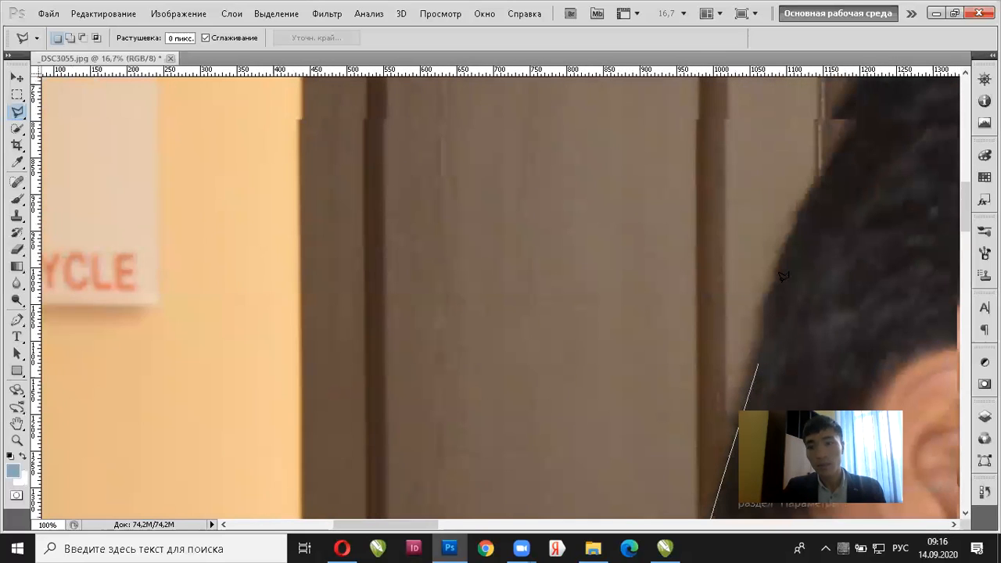
left_click(781, 280)
left_click(858, 123)
key("space")
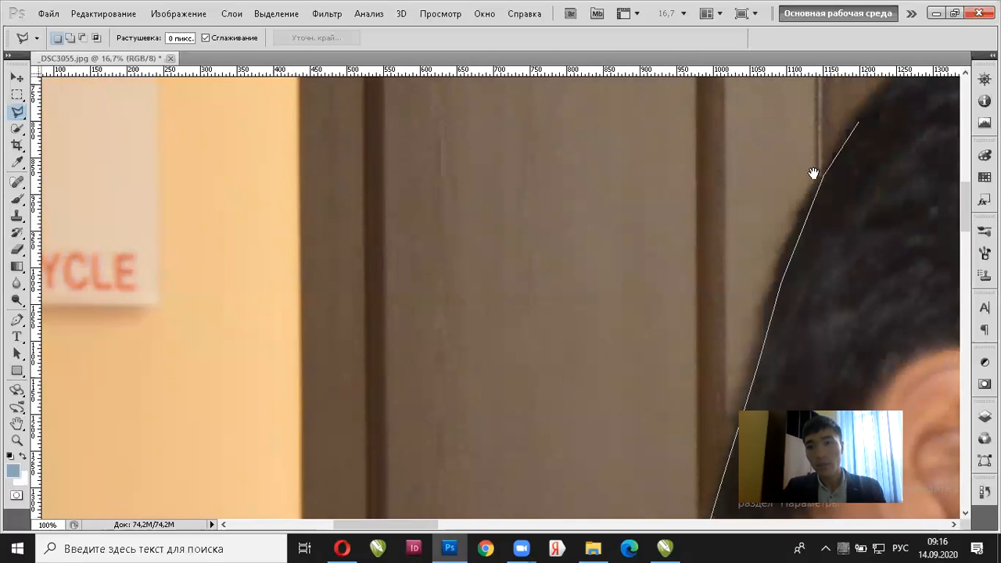
Trace the lasso outline around the rear crown of the man's head and onto the top of his hair
left_click_drag(815, 174, 535, 298)
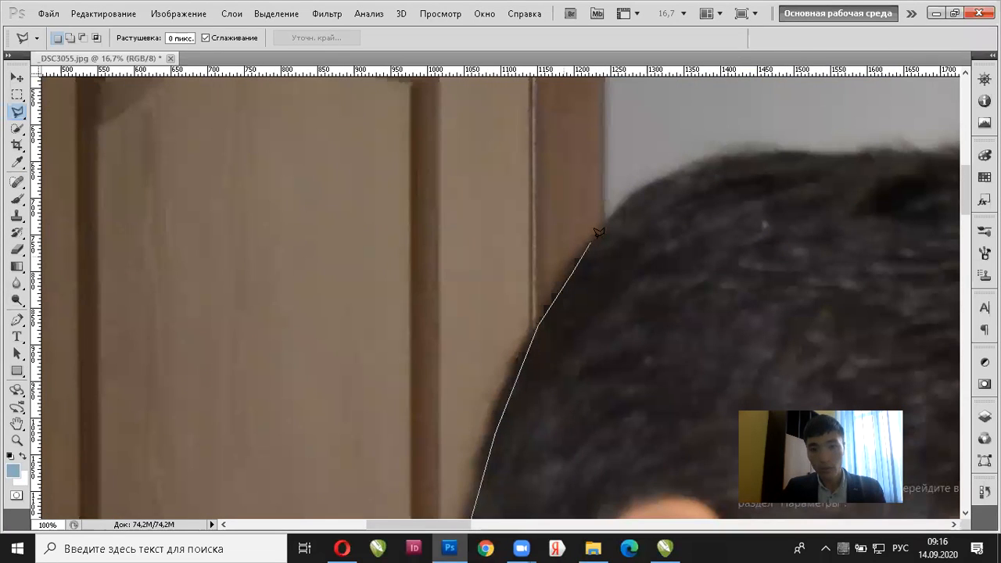
left_click(645, 198)
left_click(697, 165)
left_click(738, 157)
left_click(781, 154)
left_click(848, 154)
Continue the lasso outline over the top of the man's hair and down toward the front of his head
key("space")
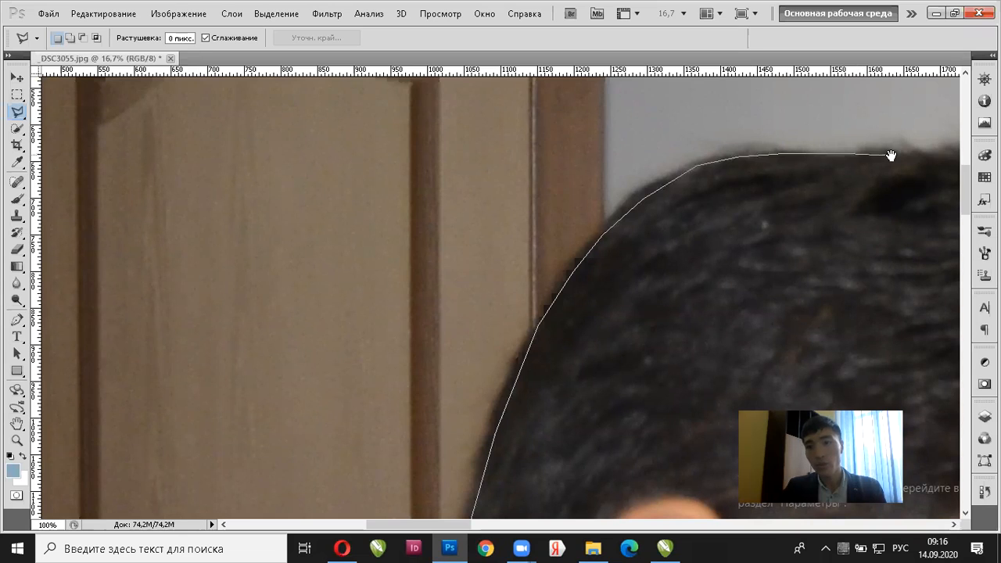
left_click_drag(891, 155, 648, 186)
left_click(714, 190)
left_click(787, 236)
left_click(850, 267)
left_click(869, 294)
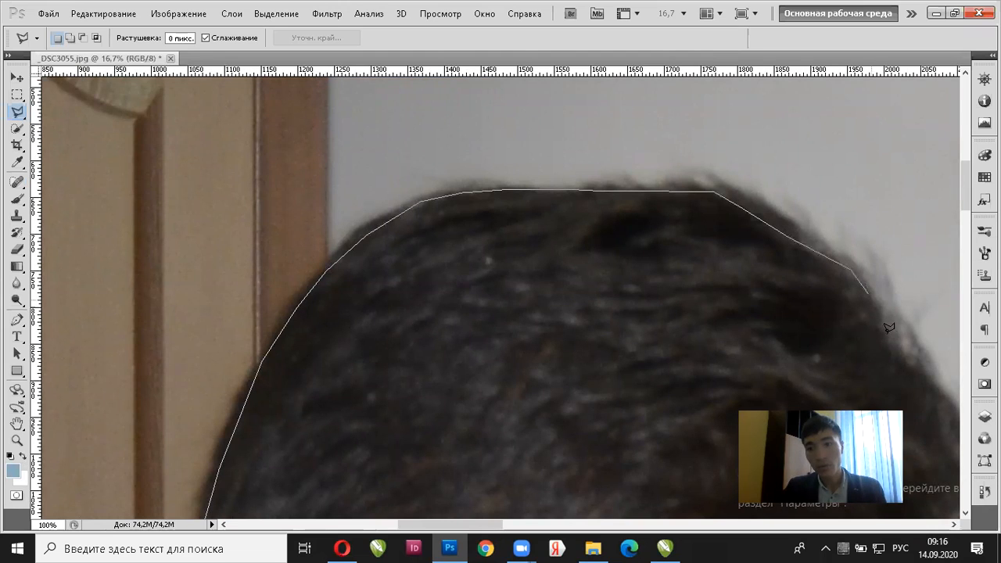
left_click(928, 374)
Trace the lasso outline down the front of the man's hair to where it meets the neighbouring woman's hair
mouse_move(856, 319)
left_mouse_down()
mouse_move(582, 189)
mouse_move(549, 152)
left_mouse_up()
left_click(648, 232)
left_click(660, 257)
left_click(673, 297)
left_click(687, 350)
left_click(705, 370)
left_click(729, 400)
Extend the lasso outline onto the top of the hair of the woman beside the man
left_click_drag(699, 383, 571, 306)
left_click(609, 327)
left_click(679, 299)
left_click(696, 289)
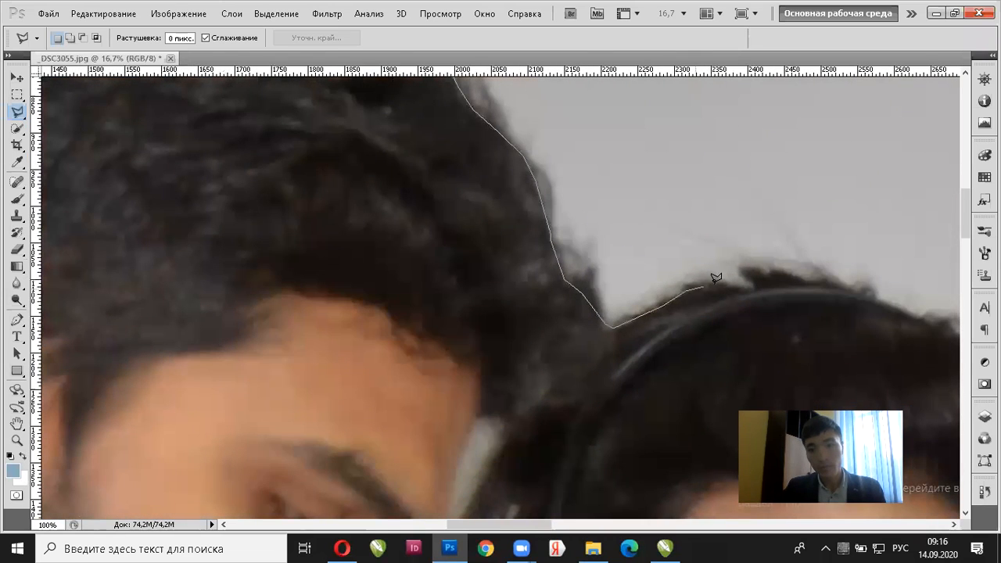
Bring the lasso outline up to the photo's upper edge and close it as a selection of the background behind the man
left_click(714, 283, "alt")
left_click(713, 283, "alt")
left_click(714, 283, "alt")
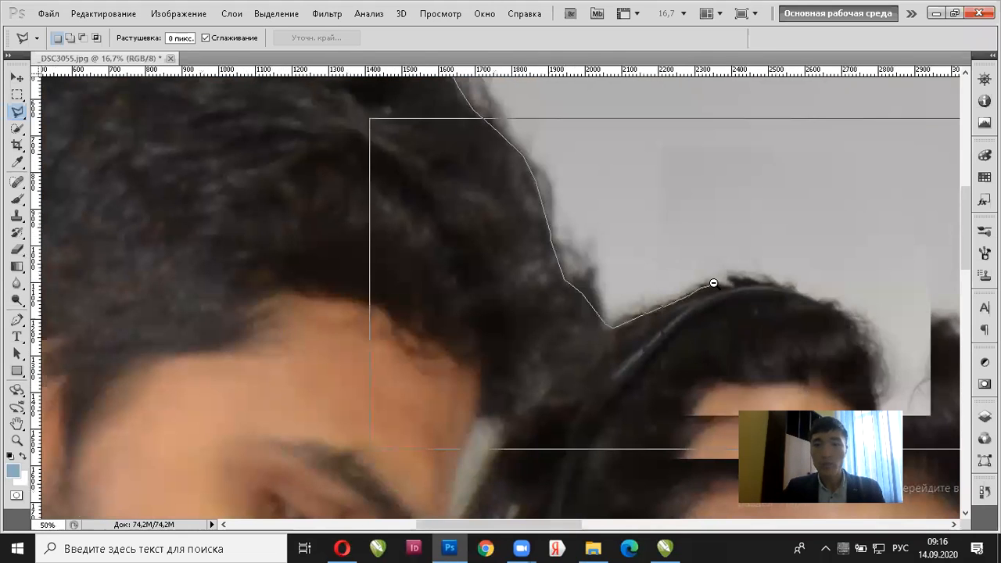
left_click(713, 283, "alt")
left_click(713, 284, "alt")
left_click(711, 288, "alt")
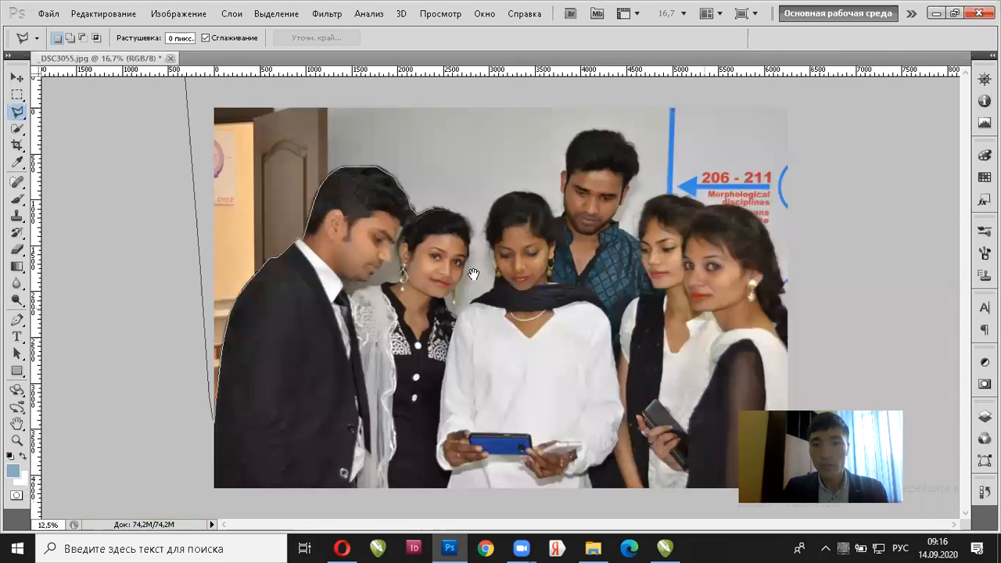
left_click(455, 103)
double_click(416, 84)
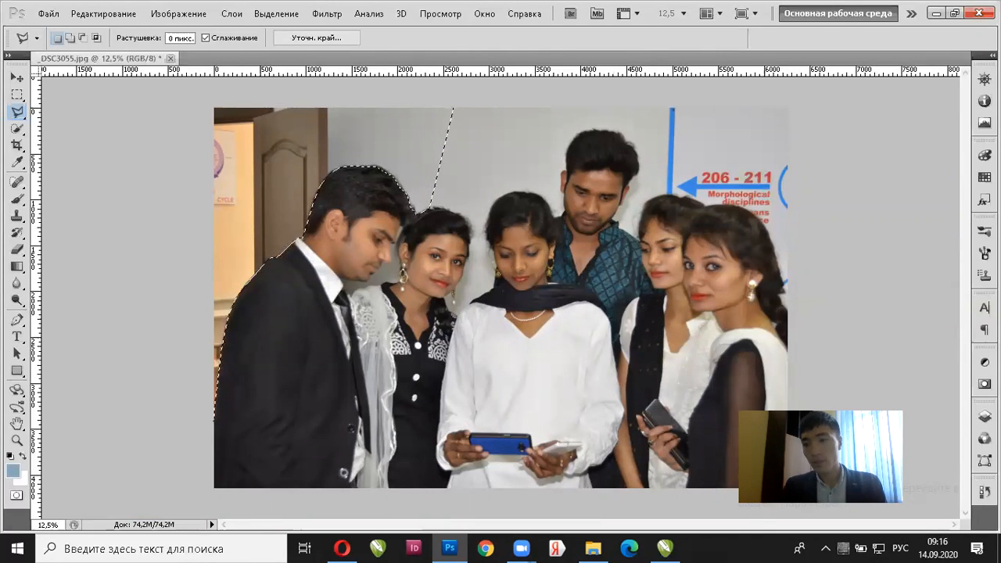
Convert the locked background into a regular layer named "Слой 1" and delete the selected background behind the man in the suit
left_click(985, 414)
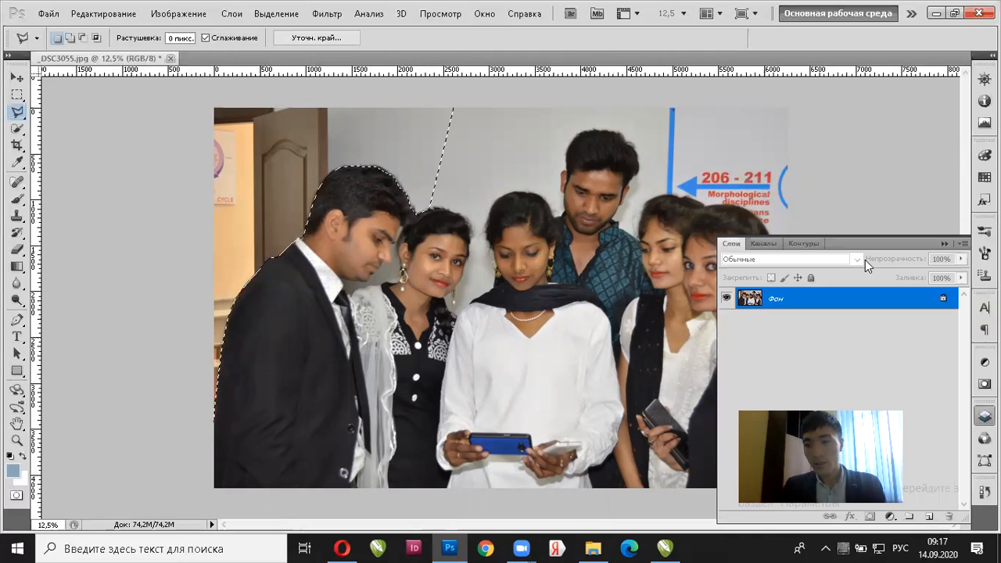
double_click(775, 302)
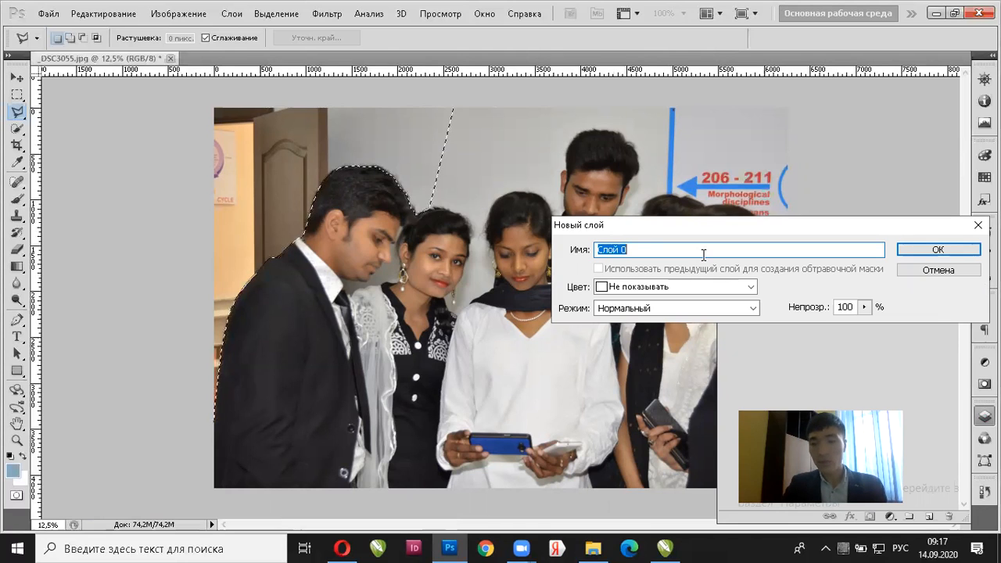
left_click(629, 250)
key("BackSpace")
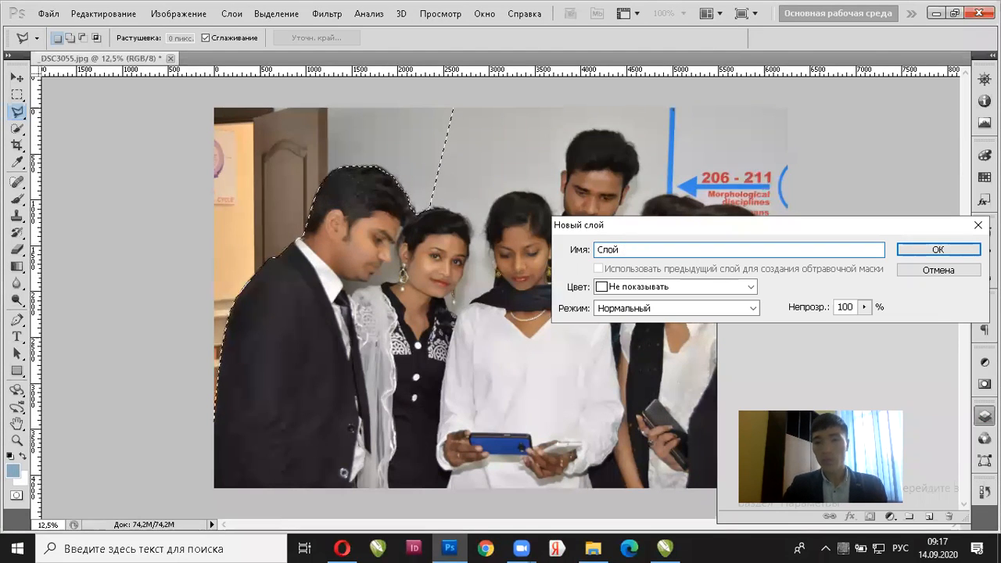
type("1")
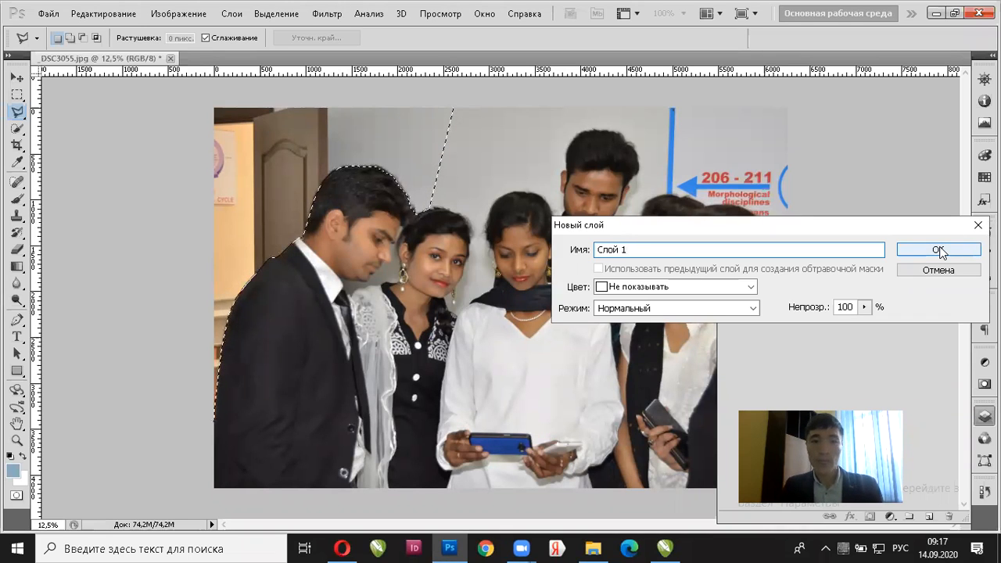
left_click(940, 250)
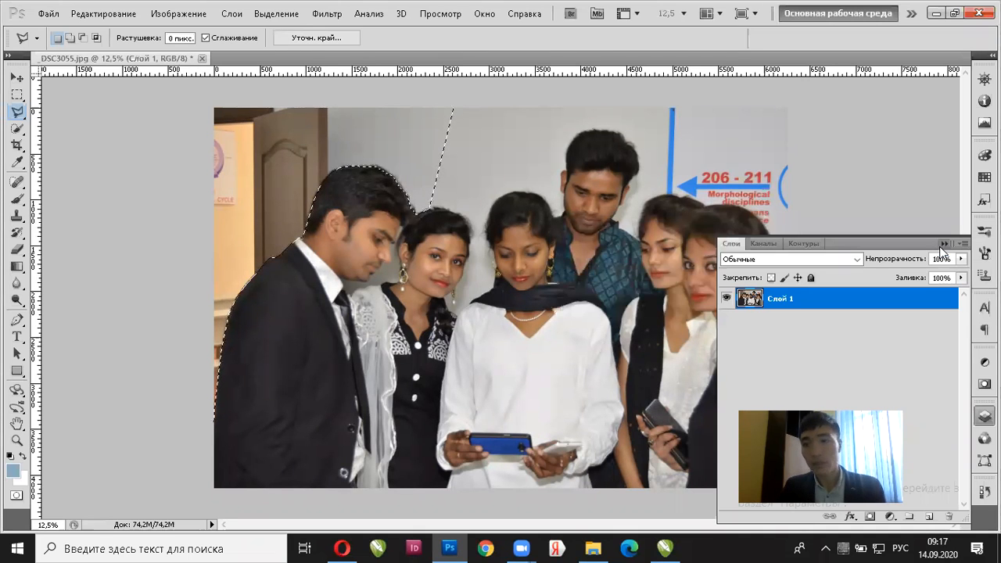
left_click(941, 243)
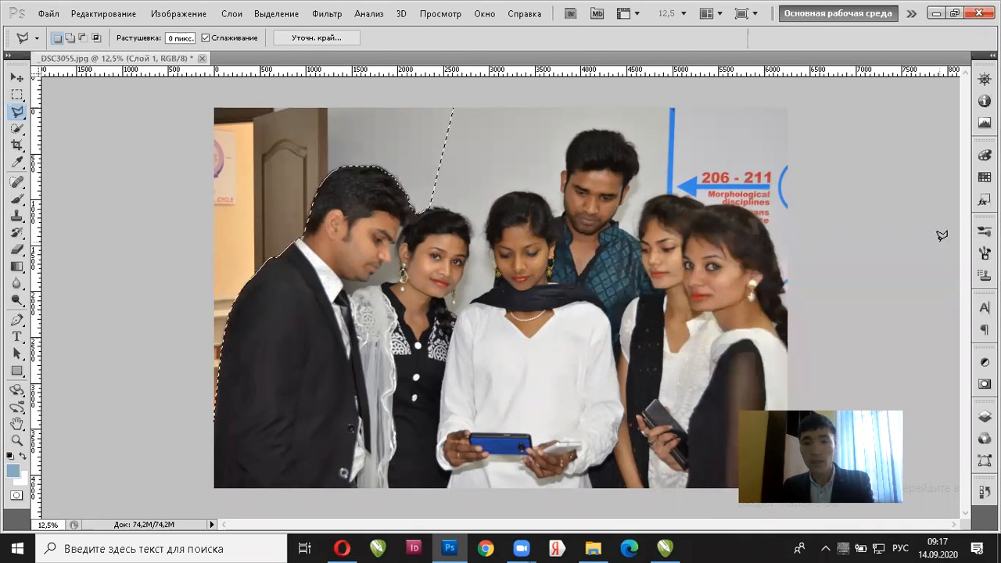
key("Delete")
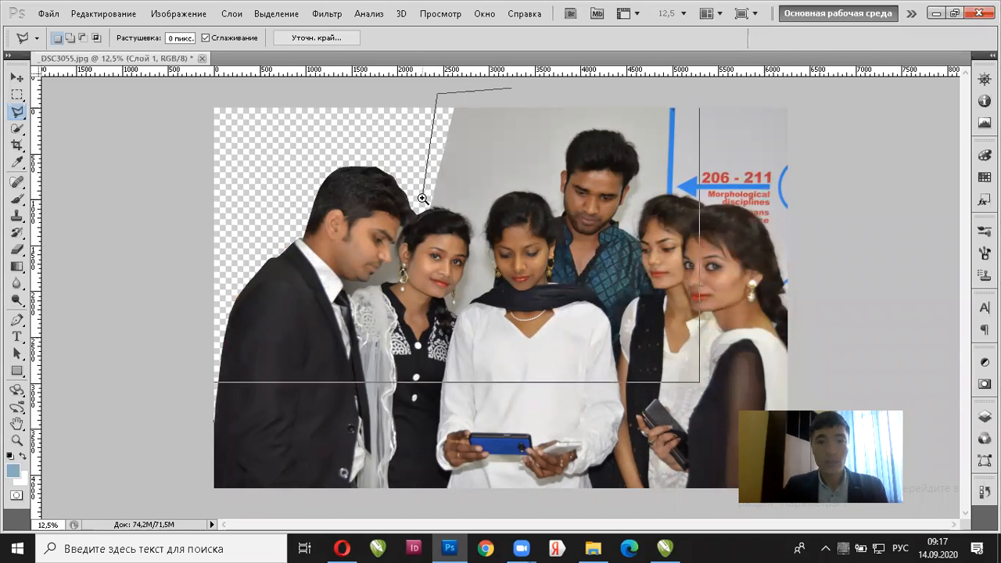
Outline the wedge of wall above the hair of the woman beside the suited man with the Polygonal Lasso and delete it
scroll(422, 199, "up", 2)
left_click_drag(376, 181, 375, 180)
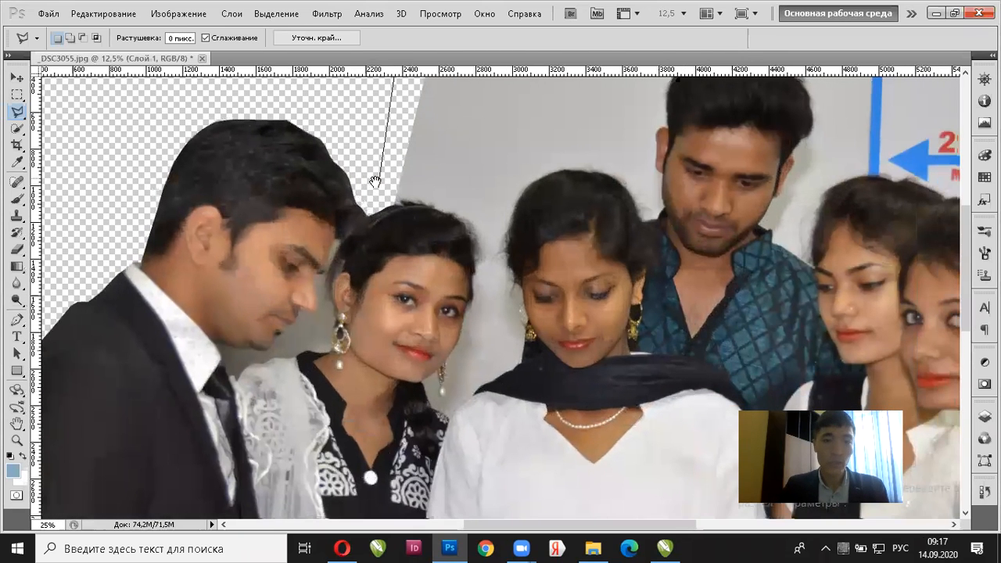
left_click(393, 205)
scroll(393, 205, "up", 2)
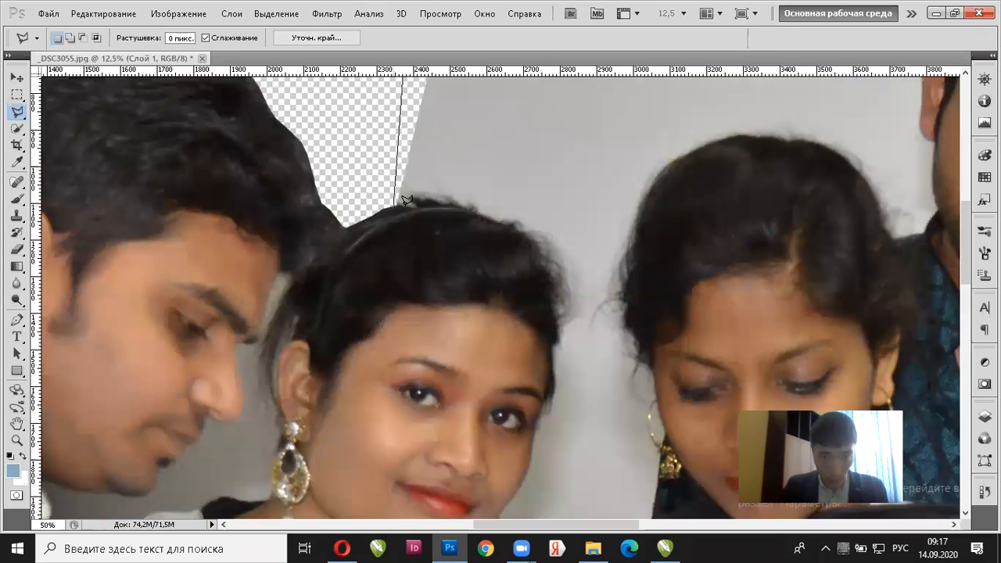
left_click(447, 204, "alt")
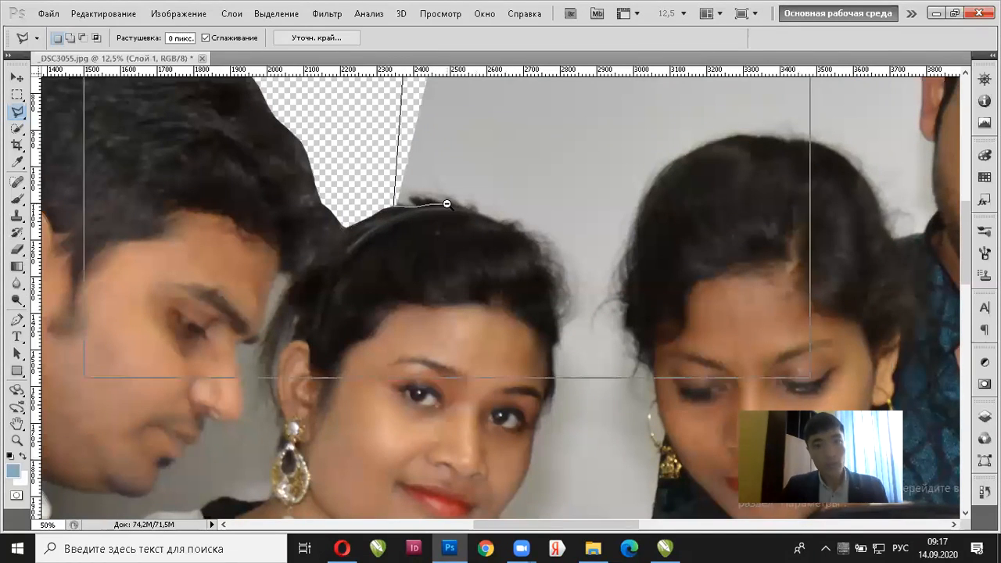
left_click(447, 204, "alt")
left_click_drag(446, 225, 426, 386)
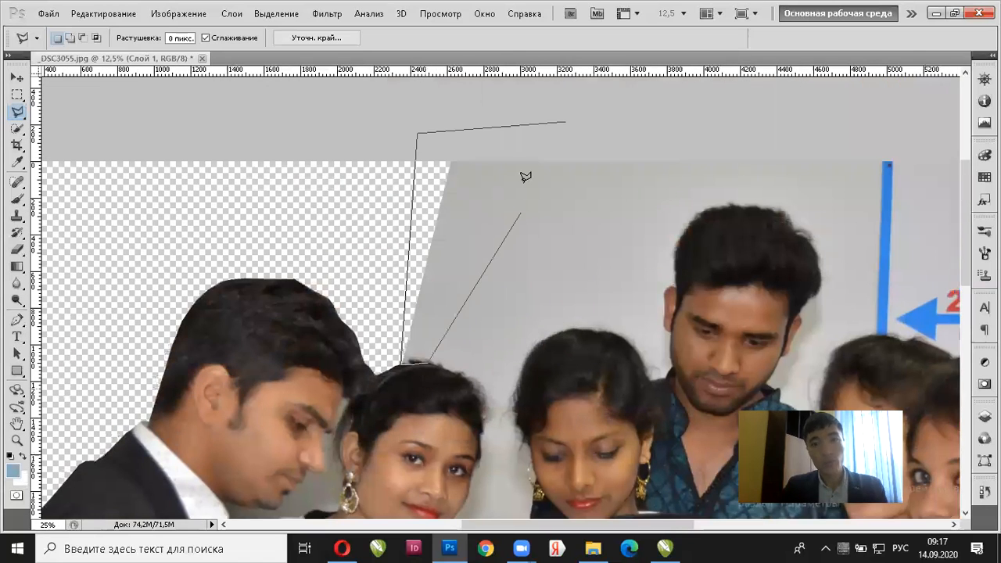
double_click(526, 174)
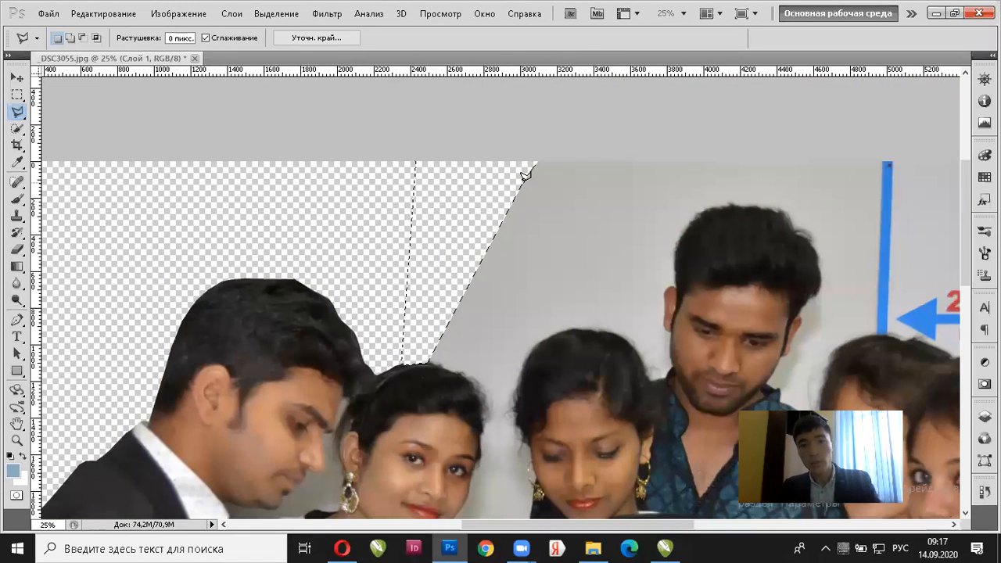
Select the wall around the lettering beyond the blue stripe with the Magic Wand at tolerance 32 and delete it
left_click_drag(17, 128, 68, 141)
left_click(548, 226)
left_click_drag(577, 280, 454, 148)
left_click_drag(421, 318, 499, 130)
left_click_drag(435, 411, 469, 406)
left_click_drag(622, 238, 501, 380)
left_click_drag(794, 120, 486, 286)
scroll(574, 217, "down", 1)
left_click(524, 172)
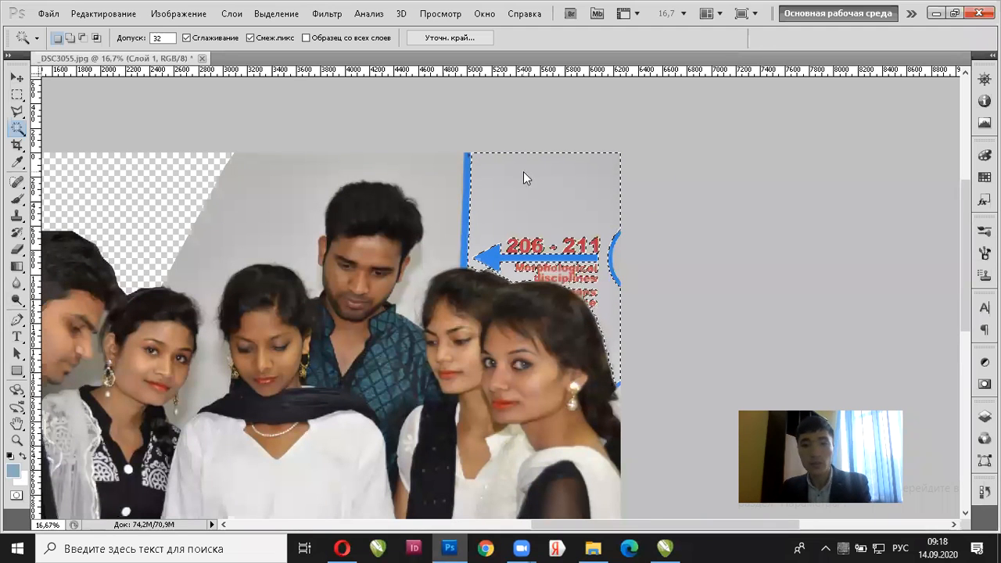
key("Delete")
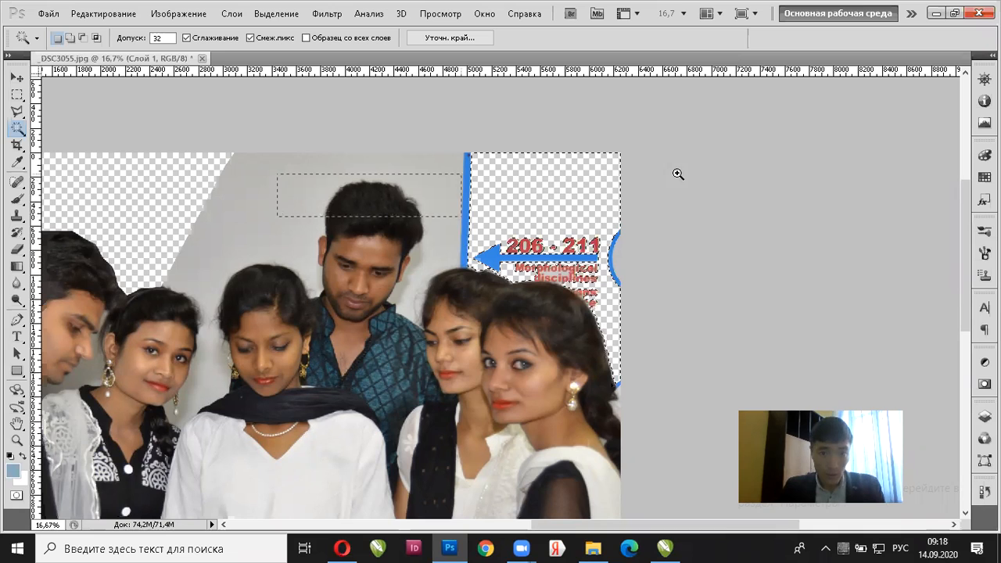
Select the wall between the diagonal cut edge and the standing man's head with the Quick Selection tool
left_click_drag(828, 154, 921, 147)
left_click_drag(471, 262, 752, 147)
left_click_drag(366, 252, 467, 196)
left_click(496, 188, "alt")
left_click(473, 204, "alt")
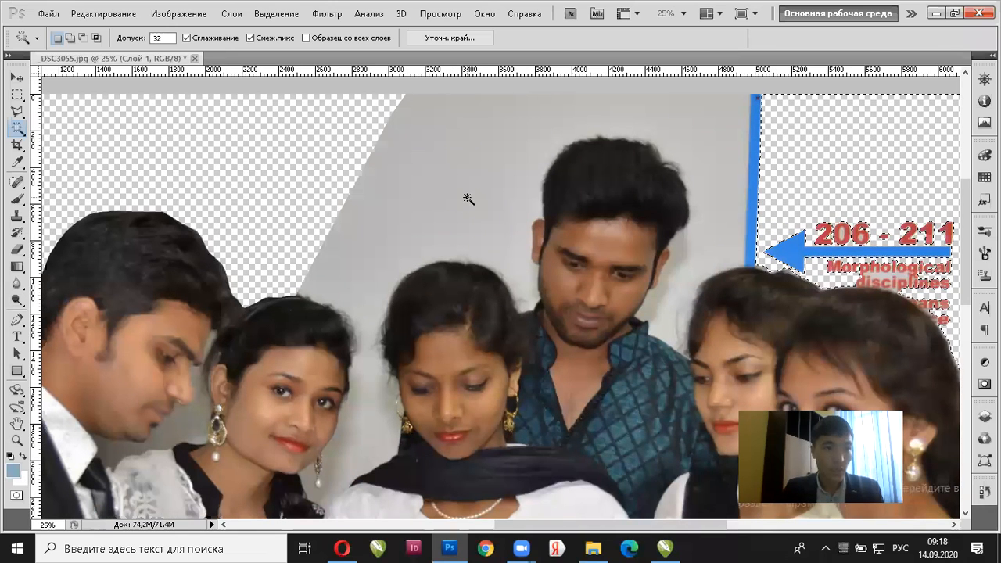
left_click(17, 112)
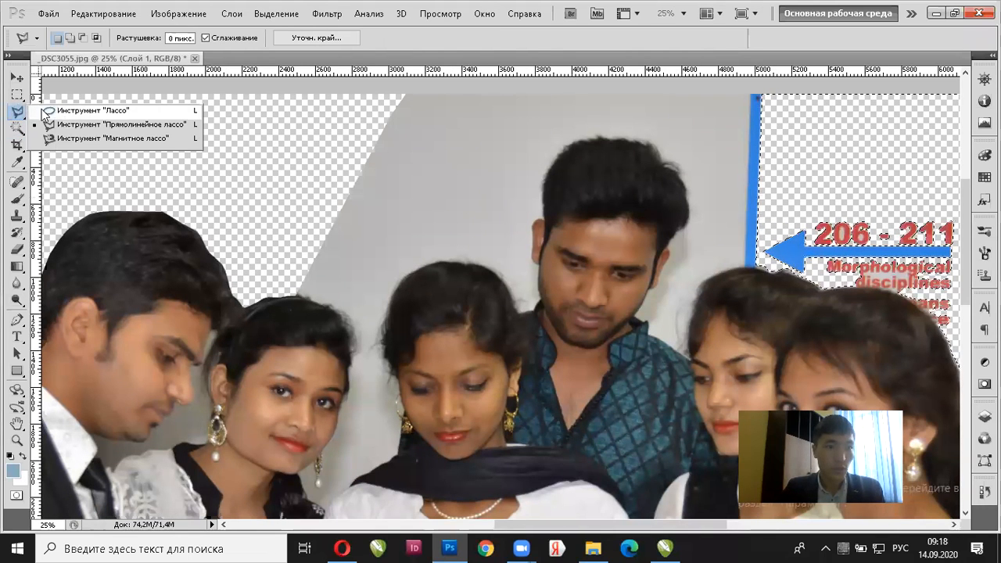
left_click(17, 129)
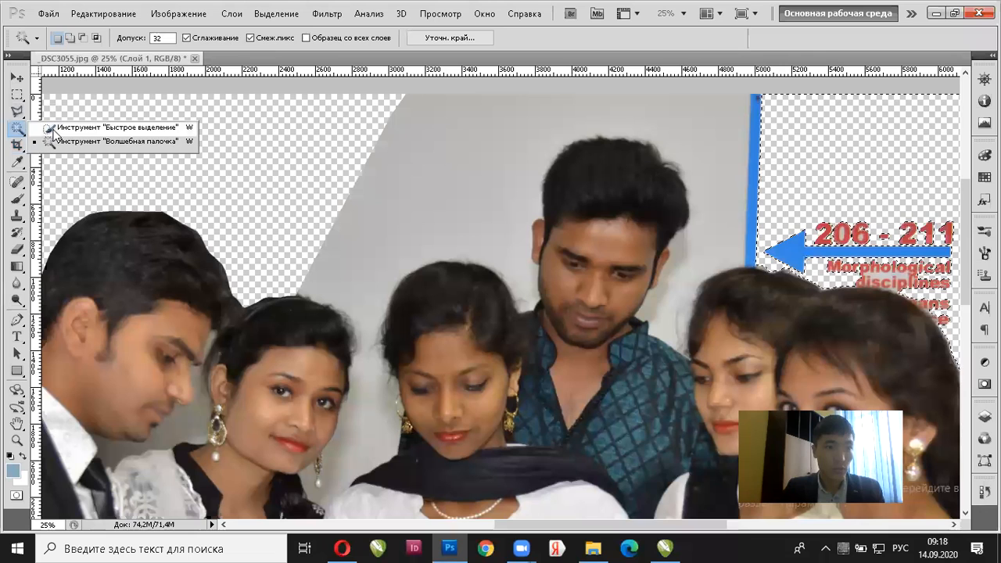
left_click(94, 128)
right_click(375, 124)
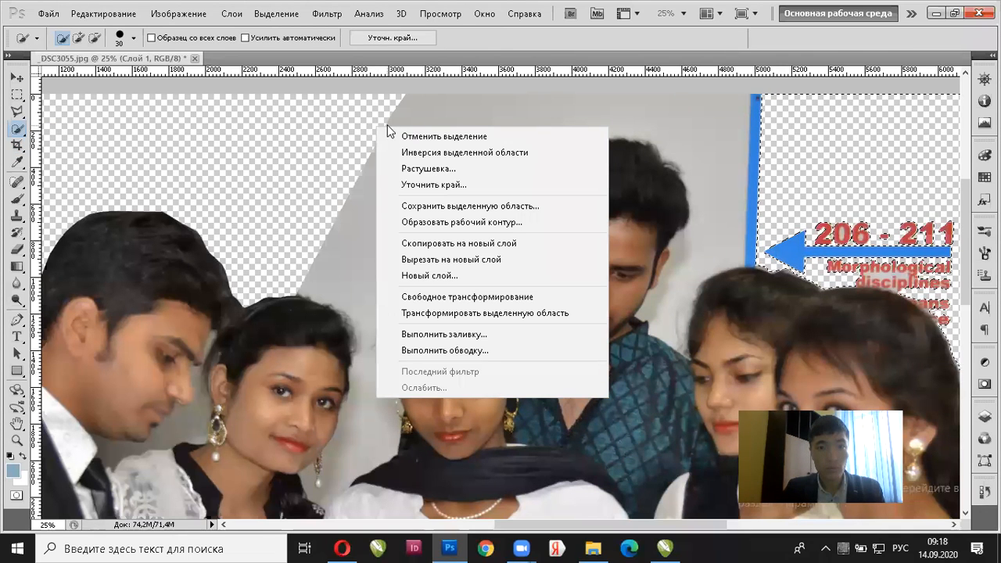
left_click(382, 93)
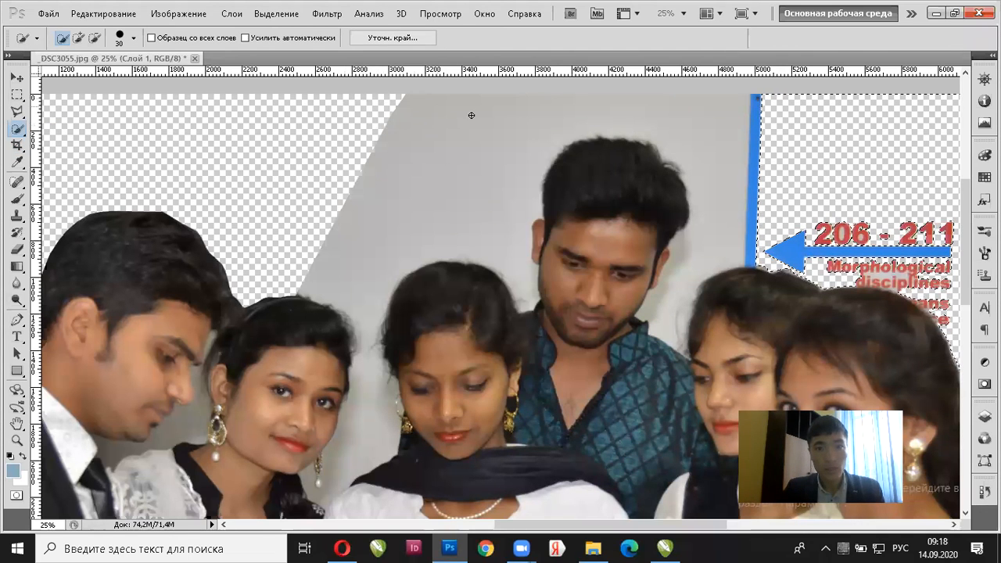
left_click(383, 136)
left_click_drag(576, 103, 642, 101)
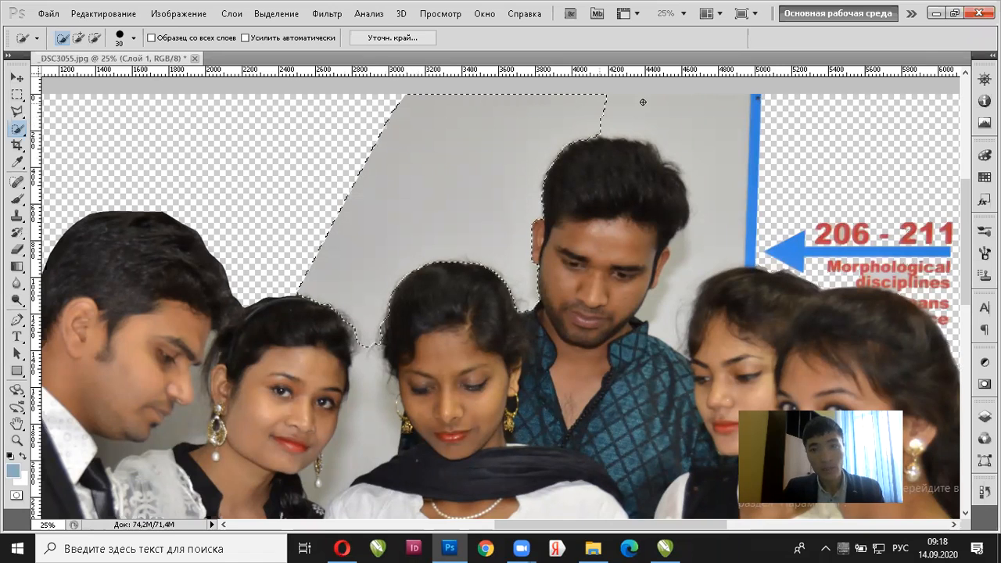
Extend the selection over the wall on the standing man's other side, including the vertical blue stripe, and delete it
left_click(654, 101)
left_click_drag(714, 134, 719, 138)
left_click_drag(443, 320, 496, 339)
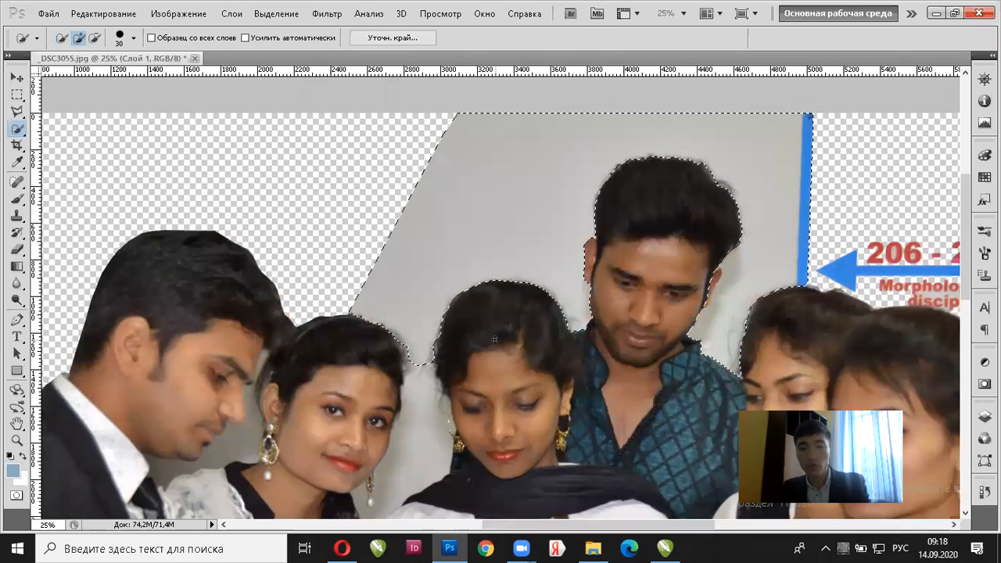
key("Delete")
Add the wall gap between the earring-wearing woman and the middle woman to the selection, excluding the middle woman's hoop earring
left_click_drag(491, 403, 561, 218)
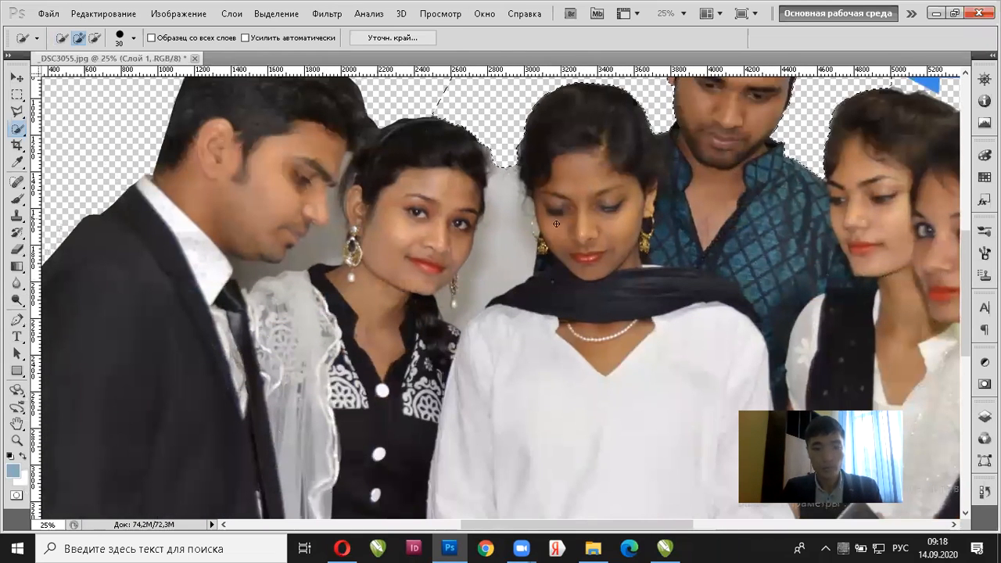
left_click_drag(499, 241, 499, 232)
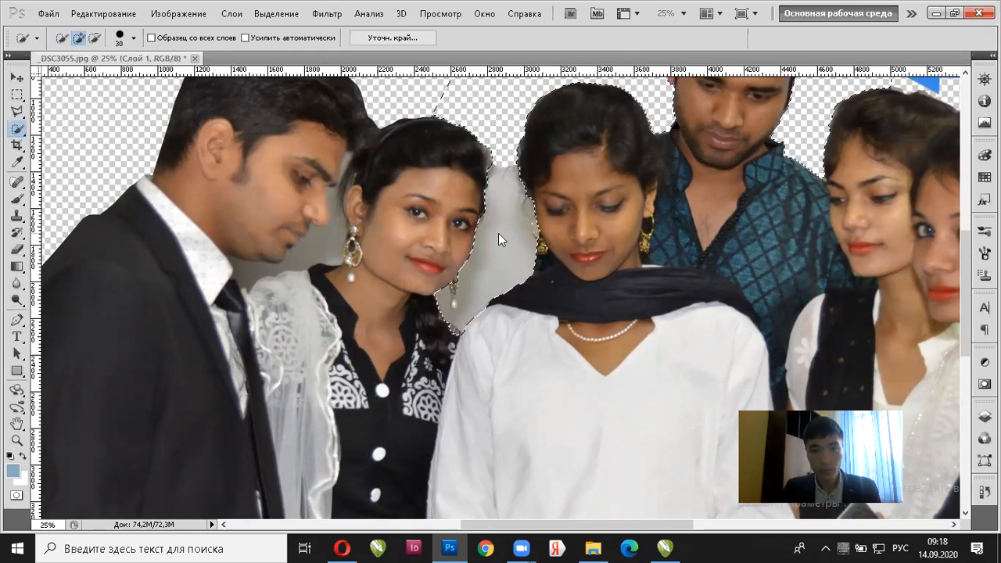
left_click(468, 367, "ctrl")
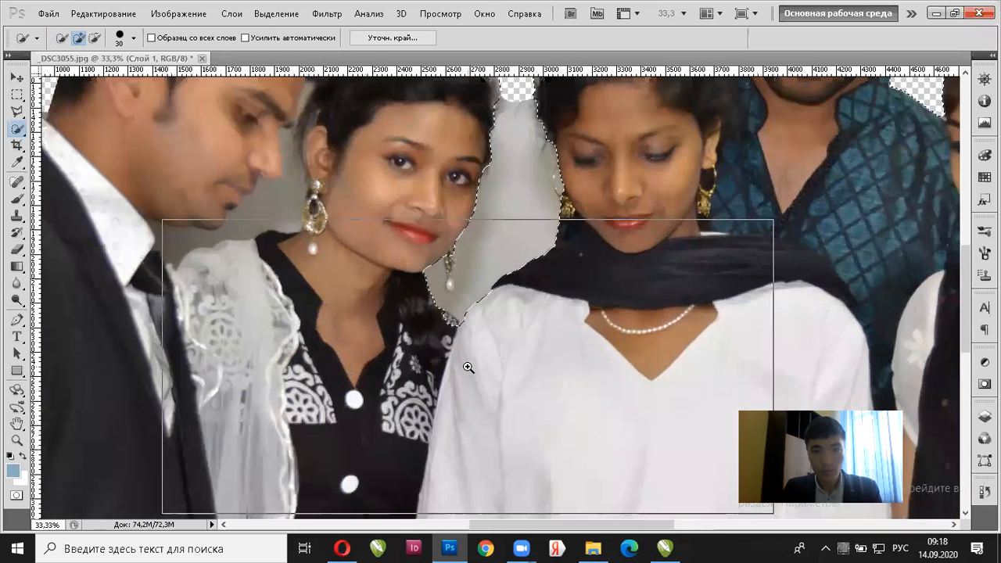
left_click(468, 367, "ctrl")
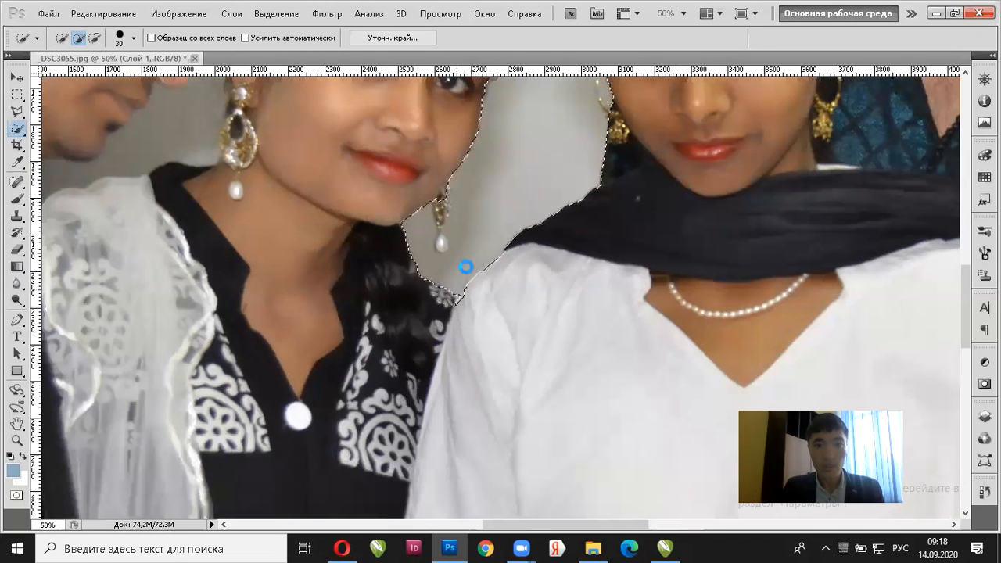
scroll(548, 234, "up", 3)
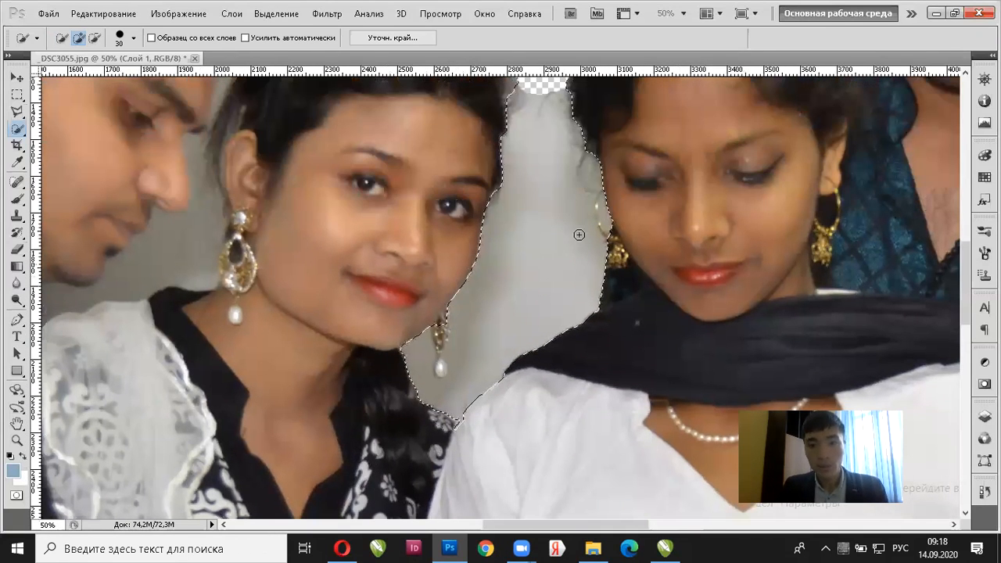
key("alt")
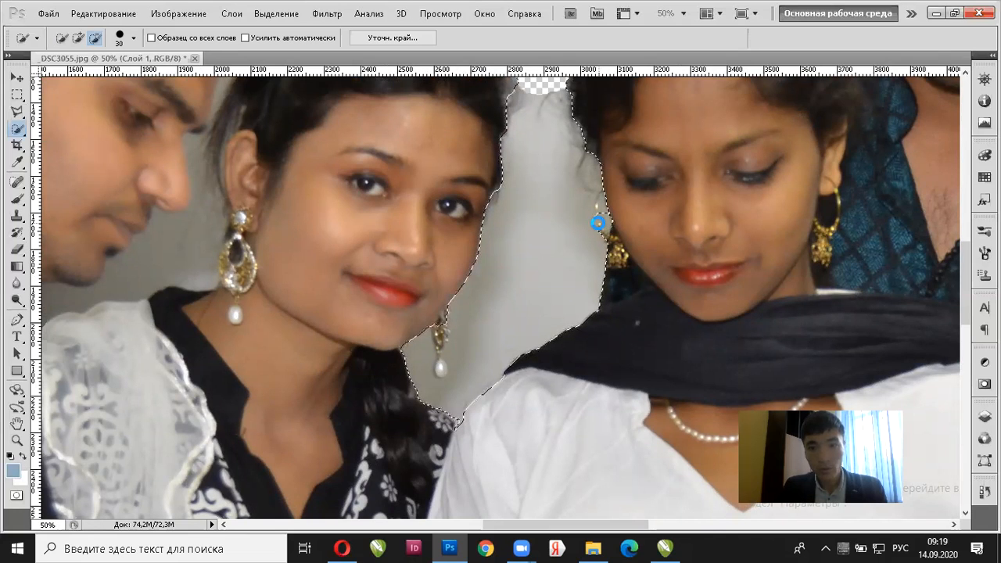
left_click_drag(597, 223, 601, 199)
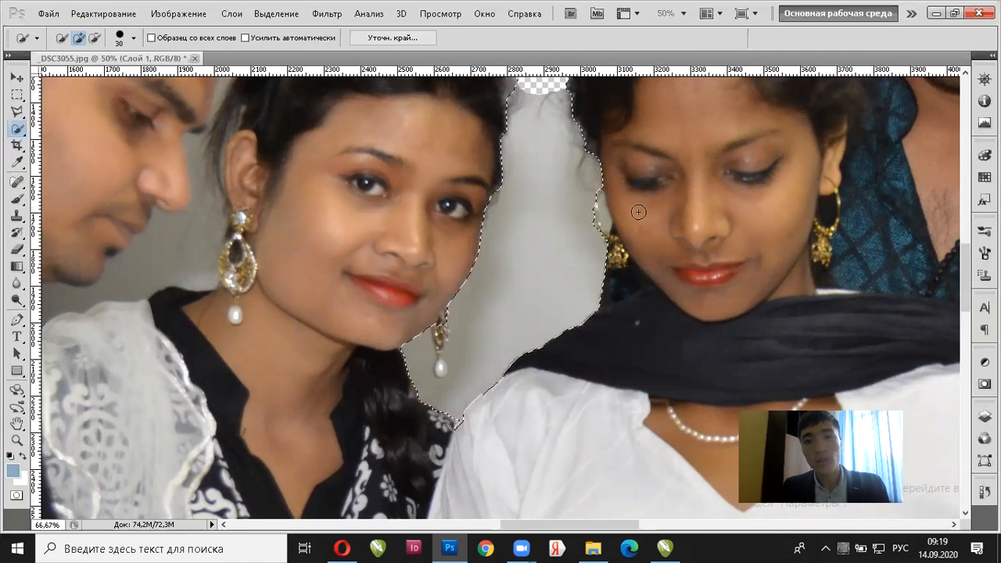
Subtract the hanging pearl earring from the selection and delete the wall between the two women
scroll(639, 211, "up", 1)
key("alt")
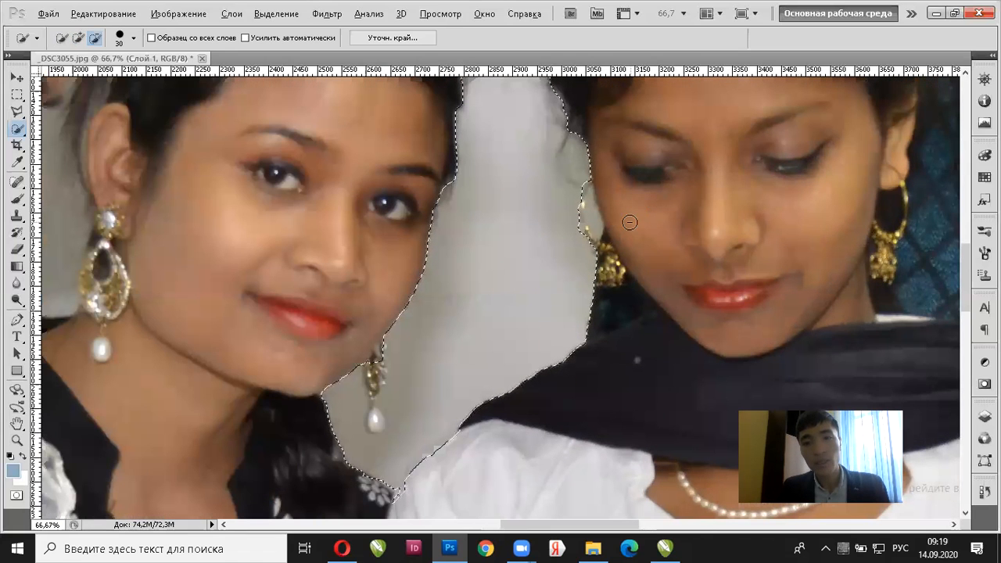
left_click(372, 374)
left_click(372, 381)
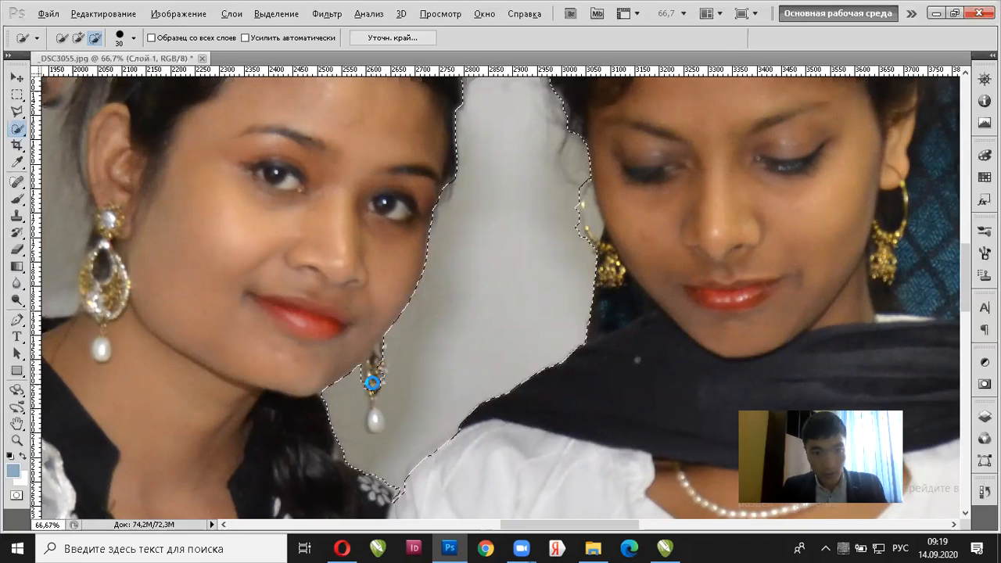
left_click(373, 402)
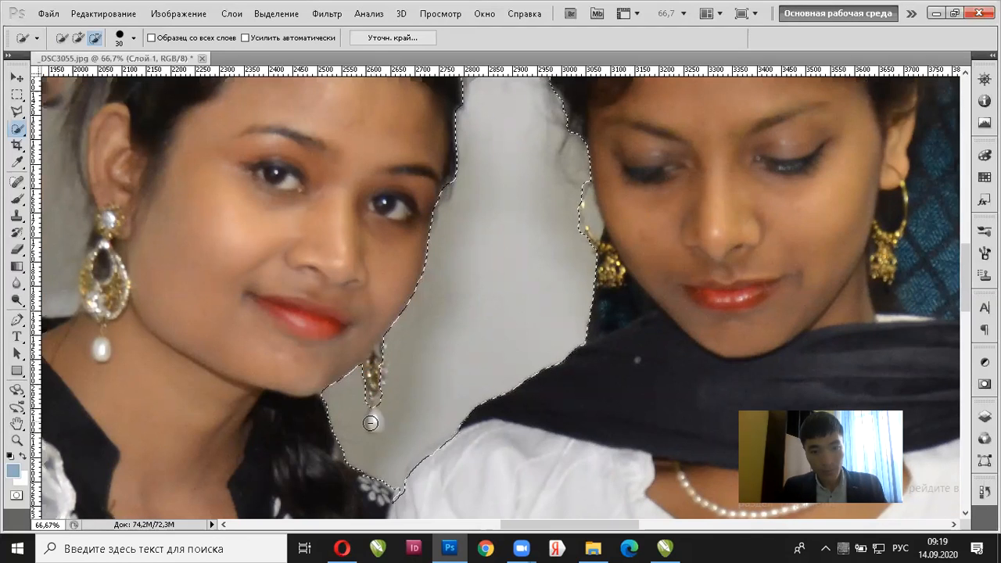
left_click(376, 411)
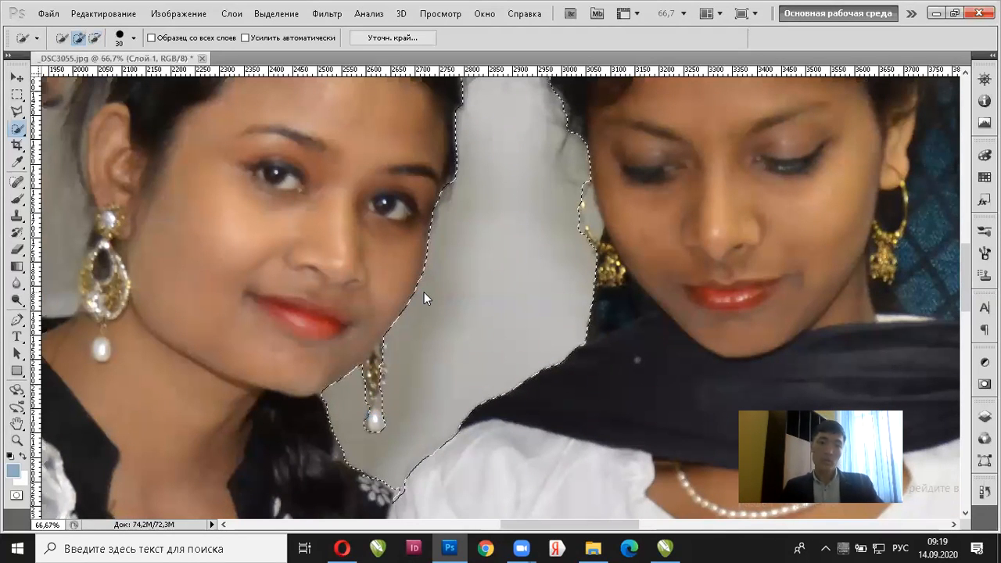
key("Delete")
key("ctrl+d")
Add the grey wall between the suited man's chin and the earring-wearing woman's white shawl to the selection
left_click(455, 290, "alt")
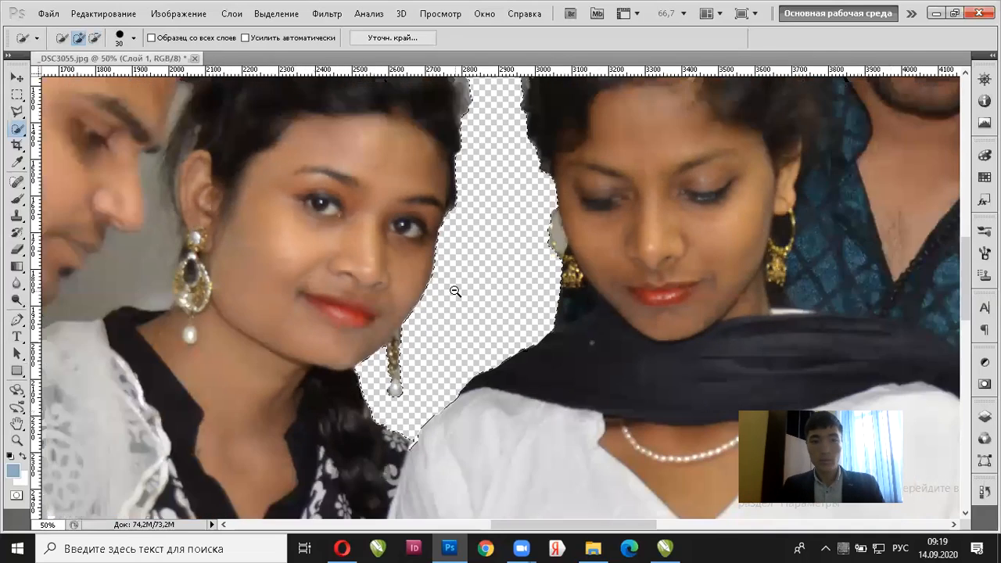
left_click(455, 290, "alt")
left_click_drag(477, 335, 564, 395)
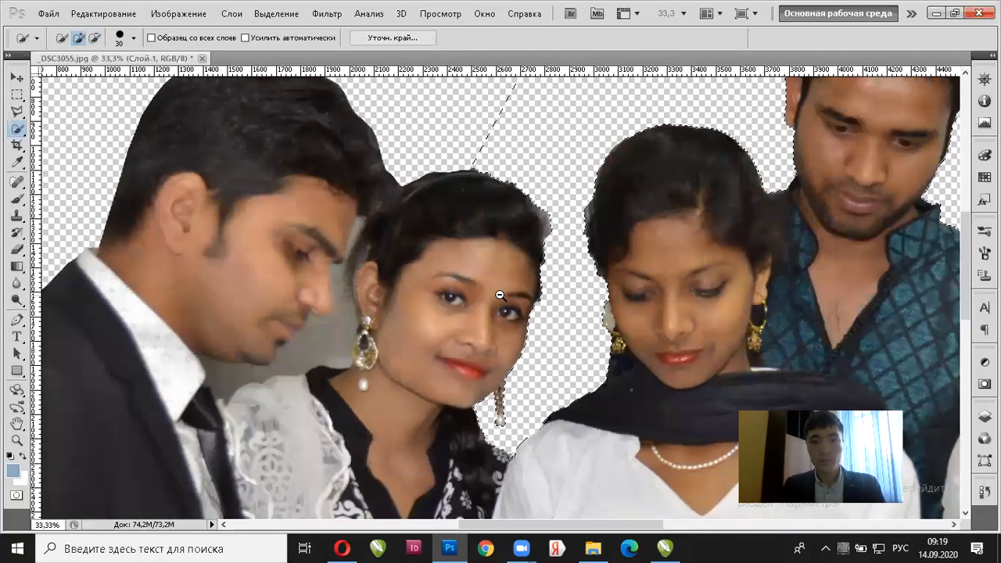
left_click(490, 296, "alt")
left_click_drag(490, 294, 530, 263)
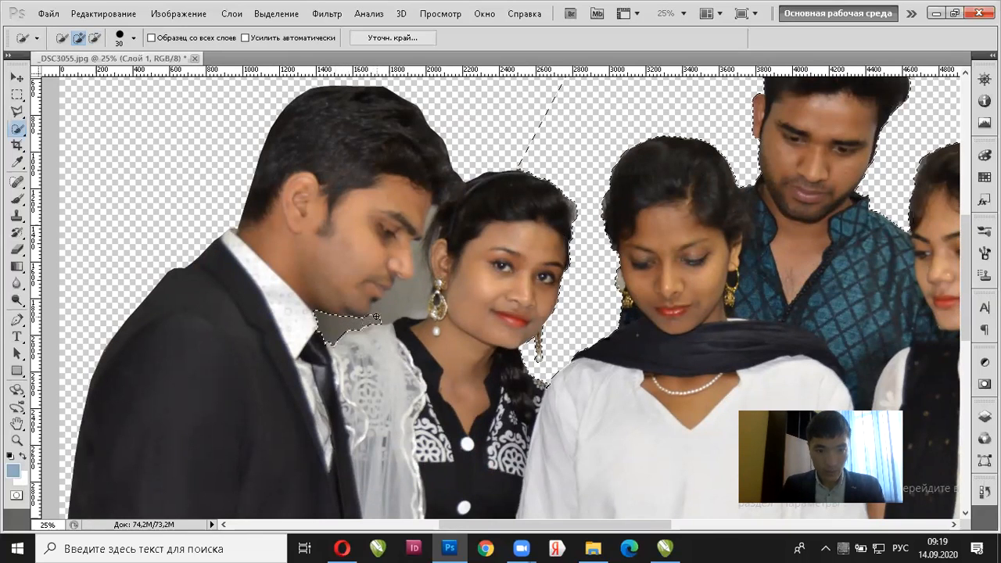
left_click_drag(402, 302, 407, 301)
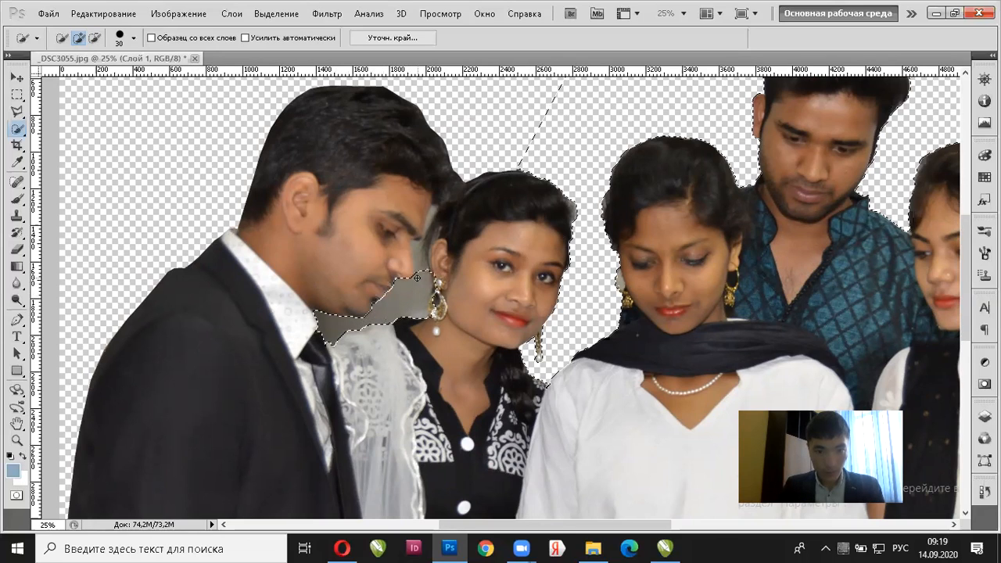
Extend the selection up the narrow wall gap between the suited man's face and the woman's ear and hair
left_click(418, 277, "ctrl")
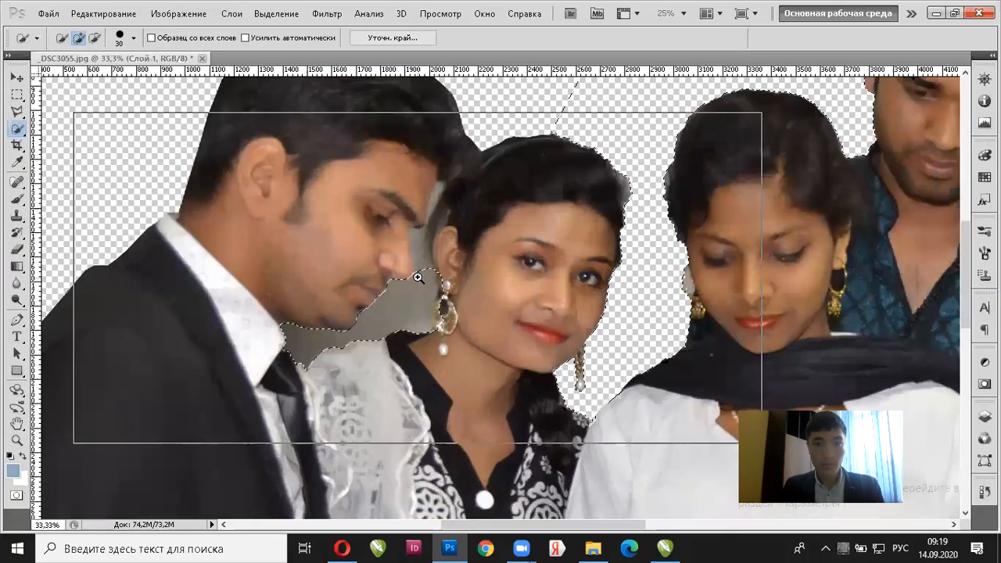
left_click(418, 278, "ctrl")
mouse_move(425, 266)
left_mouse_down()
mouse_move(462, 204)
mouse_move(450, 261)
left_mouse_up()
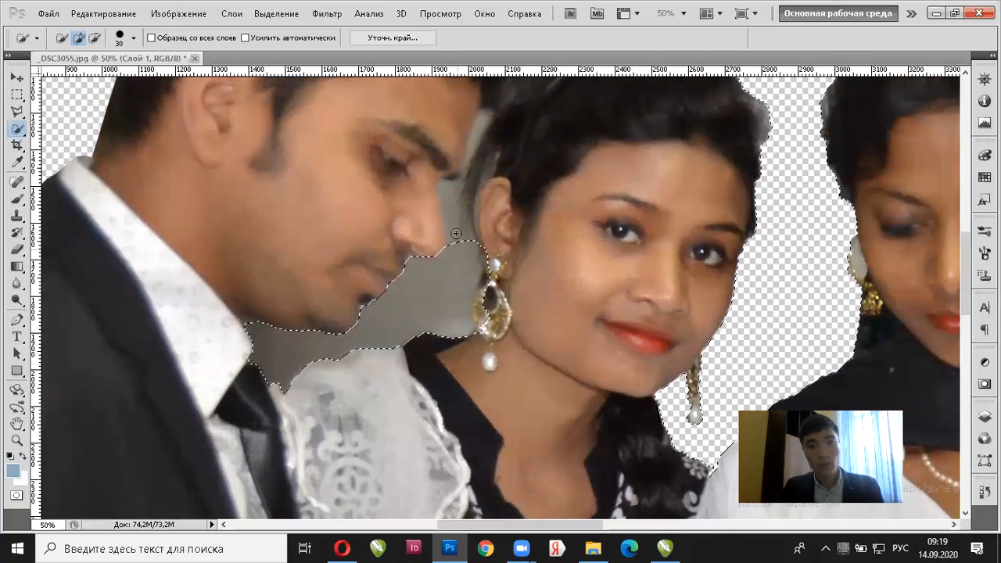
mouse_move(451, 224)
left_mouse_down()
mouse_move(449, 194)
mouse_move(467, 182)
left_mouse_up()
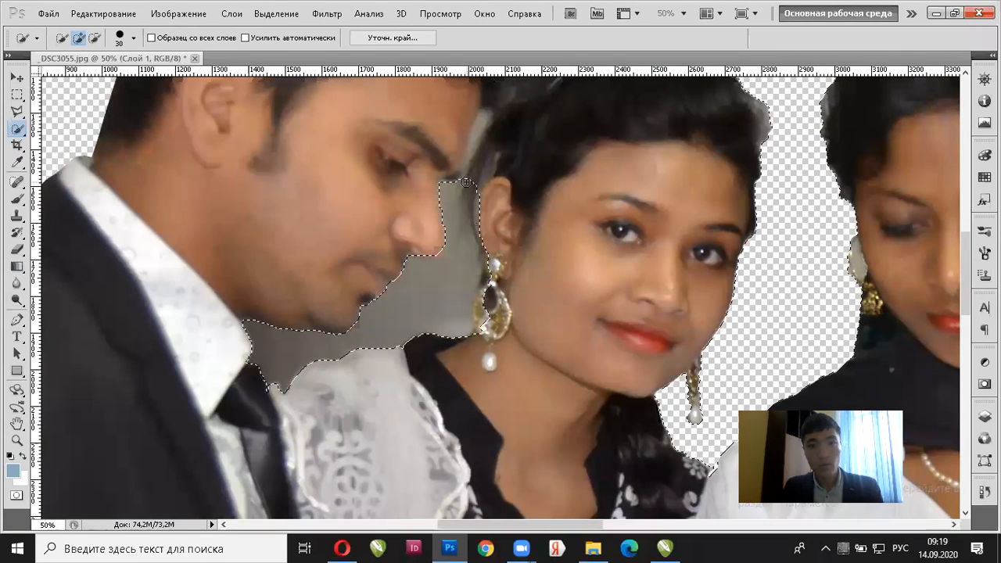
left_click(479, 130)
left_click(468, 159)
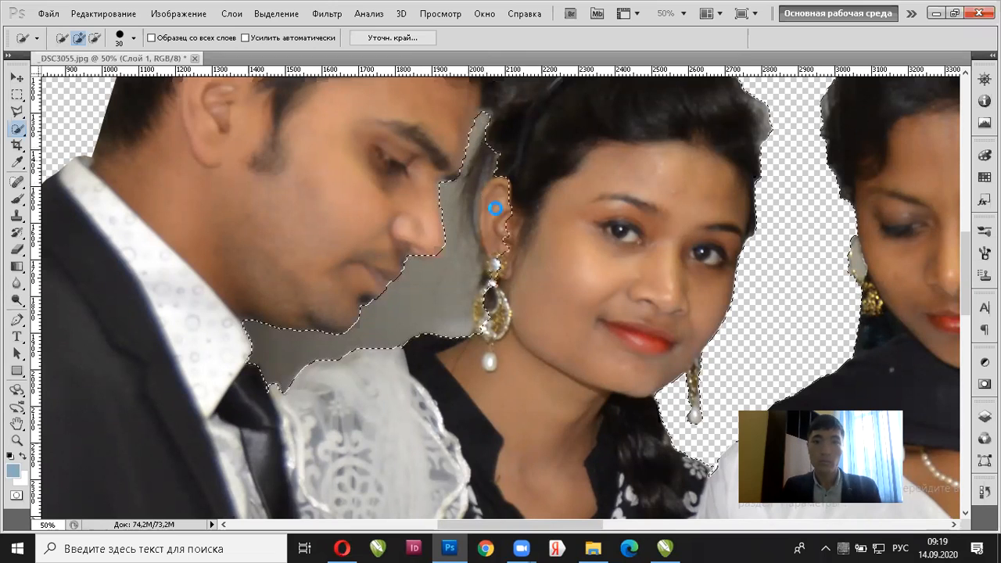
Subtract the woman's hair edge, ear and earring from the selection and delete the wall between her and the suited man
key("alt")
left_click(489, 197)
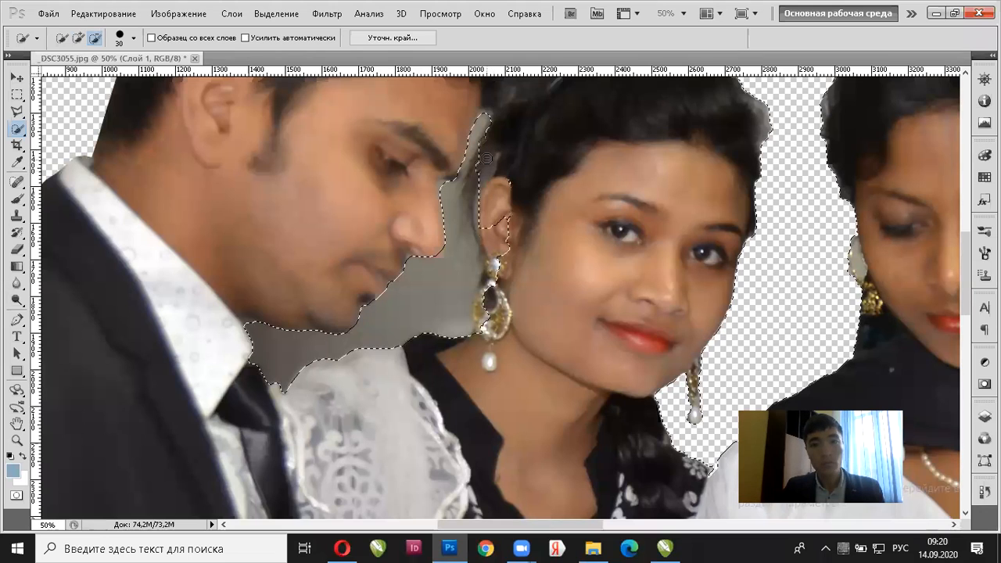
left_click_drag(494, 226, 504, 215)
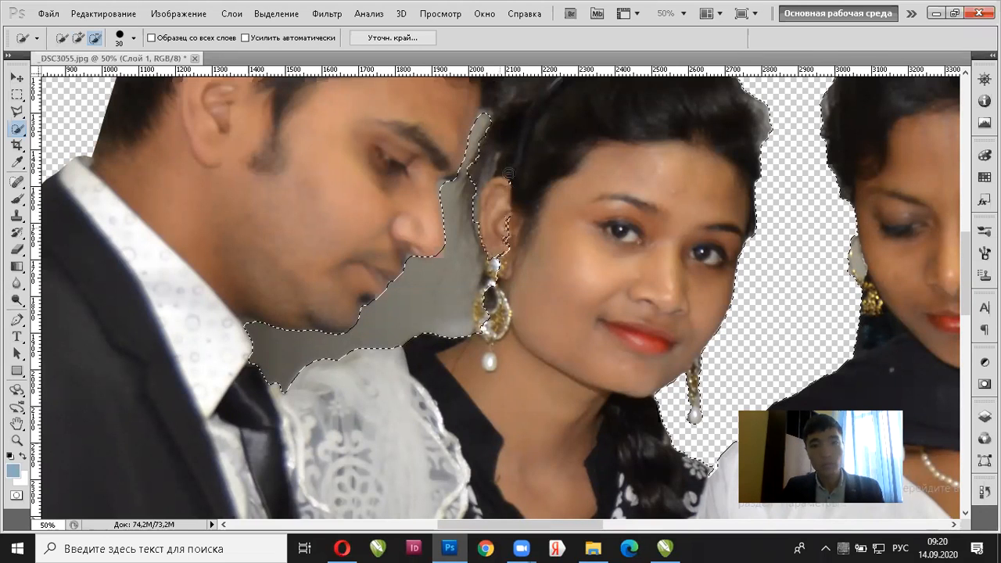
left_click(506, 268)
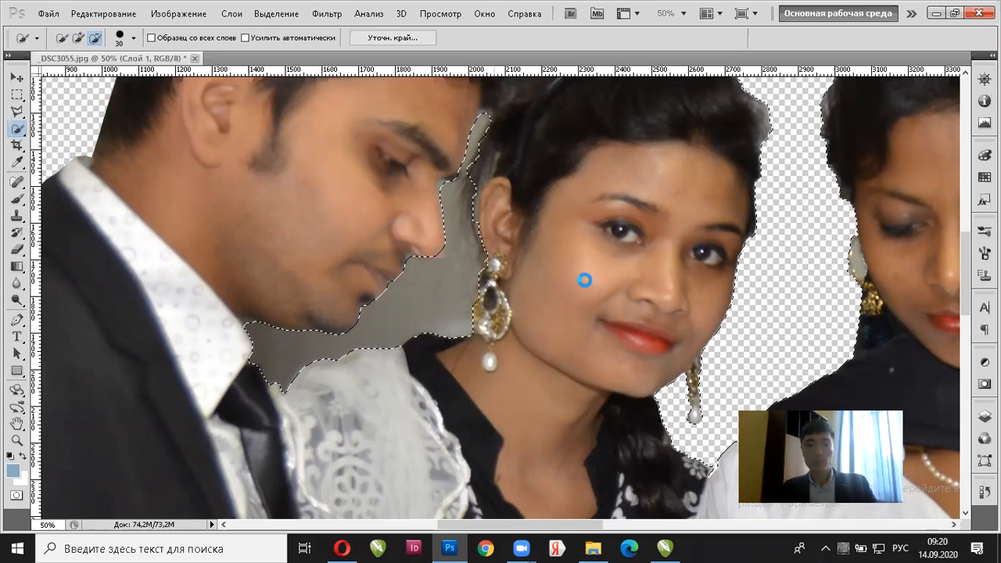
key("Delete")
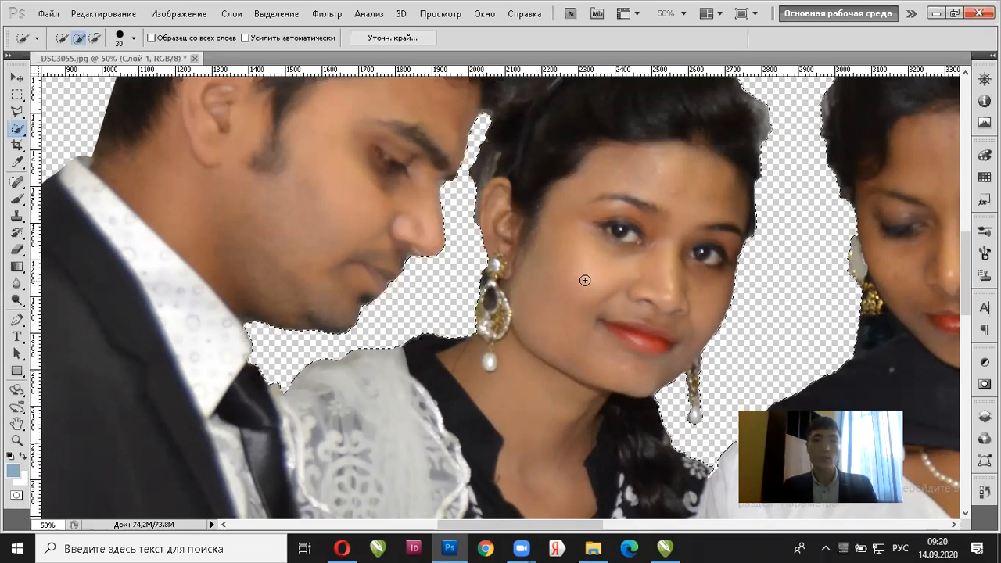
Add the wall with the 206 - 211 sign and blue arrow above the two women to the selection and delete it
key("alt+space")
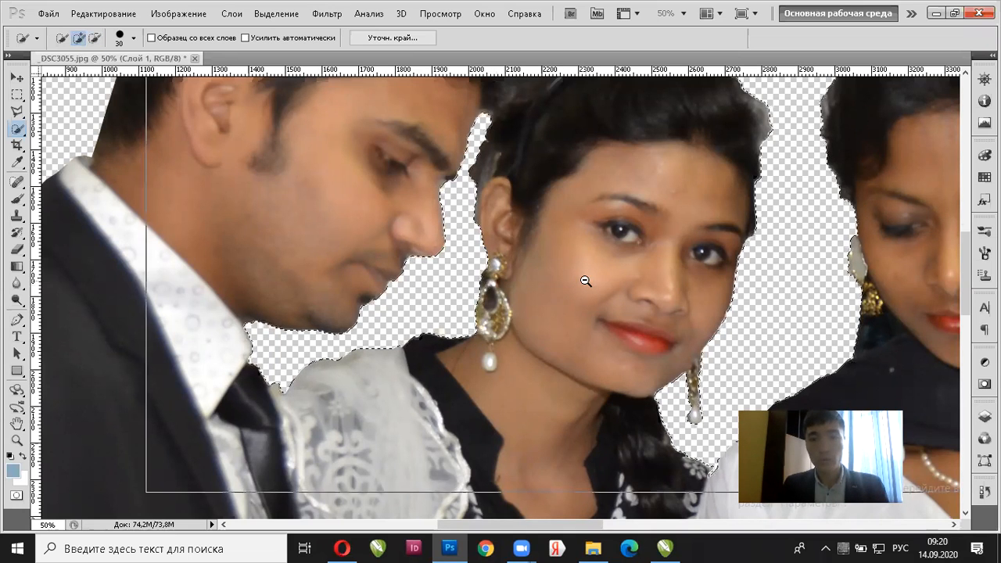
left_click(586, 281, "alt")
left_click(586, 281, "alt")
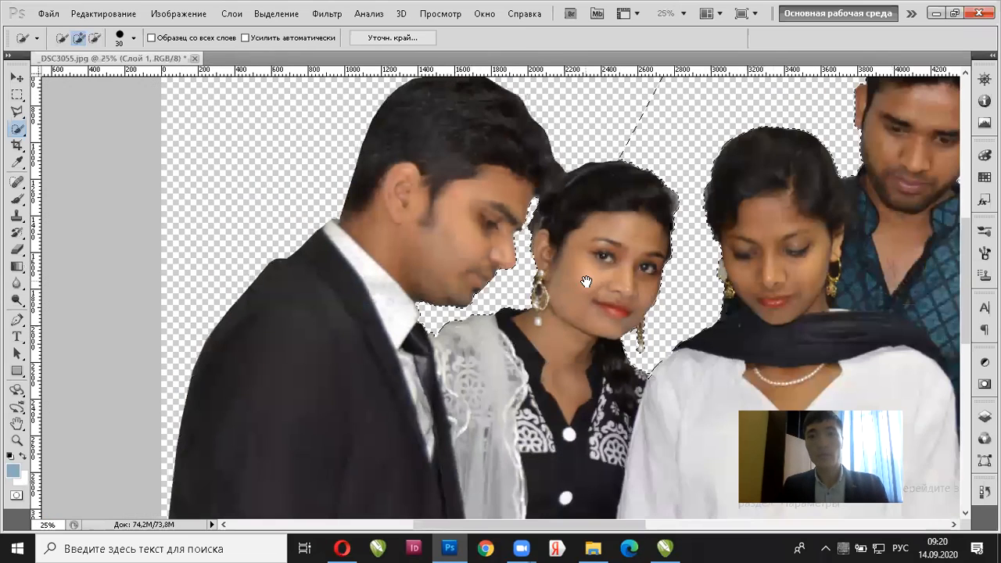
left_click_drag(546, 276, 527, 276)
left_click(528, 275, "alt")
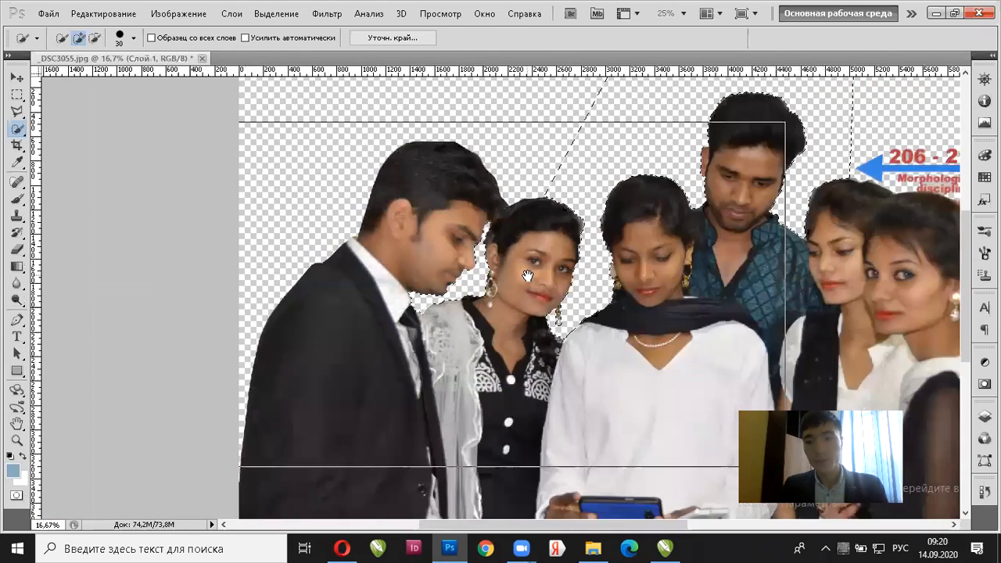
left_click(527, 275, "alt")
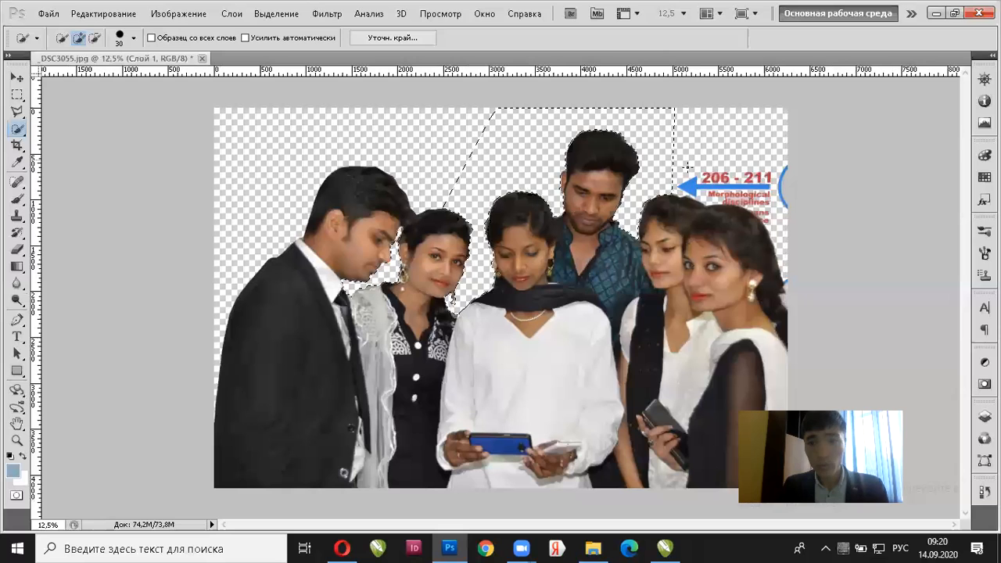
left_click(710, 183)
left_click_drag(774, 200, 771, 205)
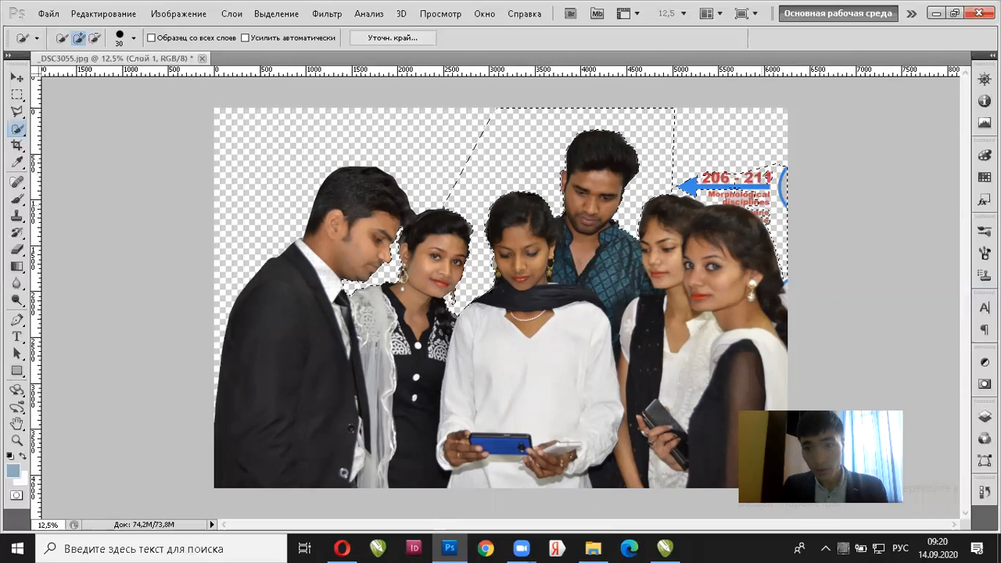
left_click(700, 174)
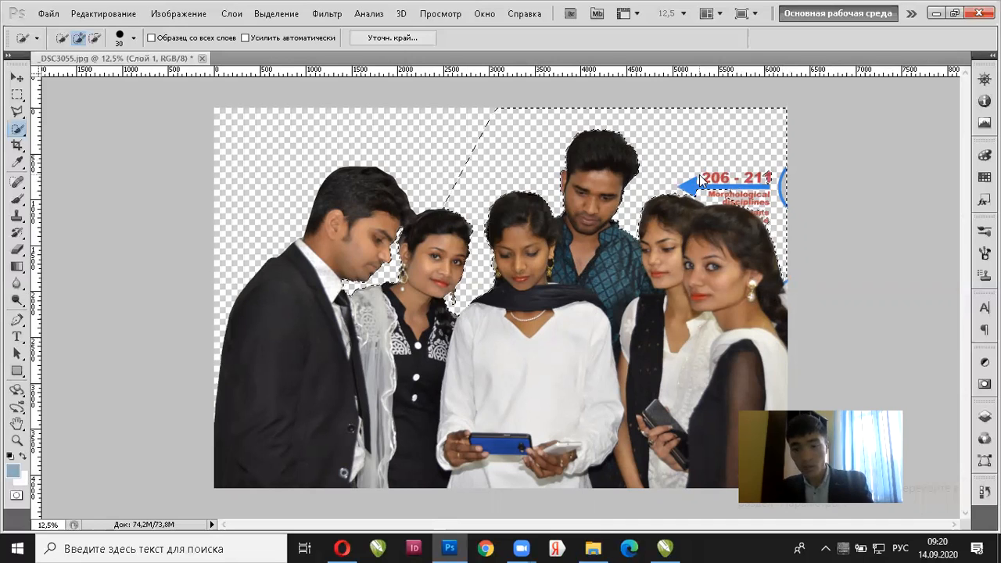
key("Delete")
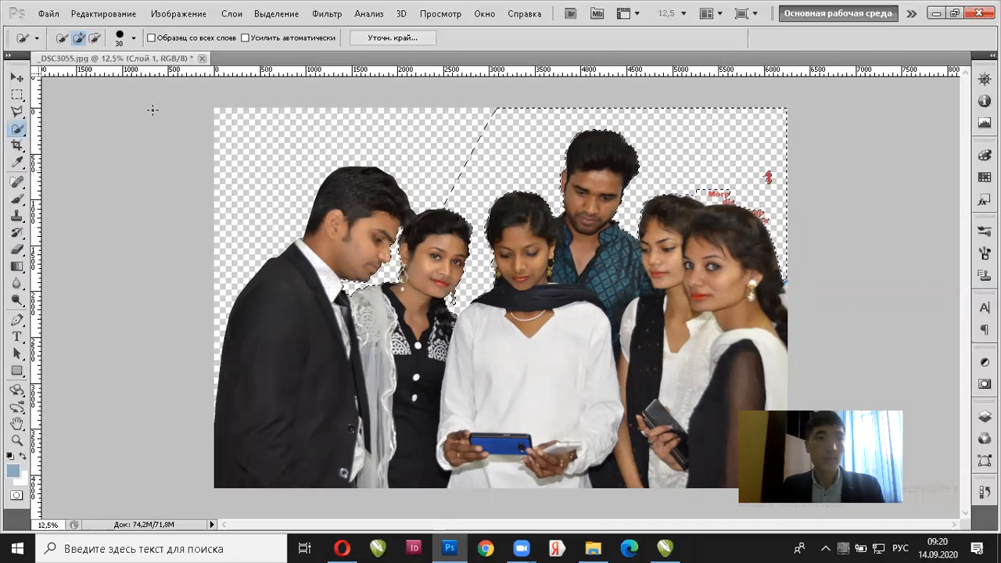
Outline the leftover red lettering above the outermost woman's hair with the Polygonal Lasso and delete it
left_click(18, 113)
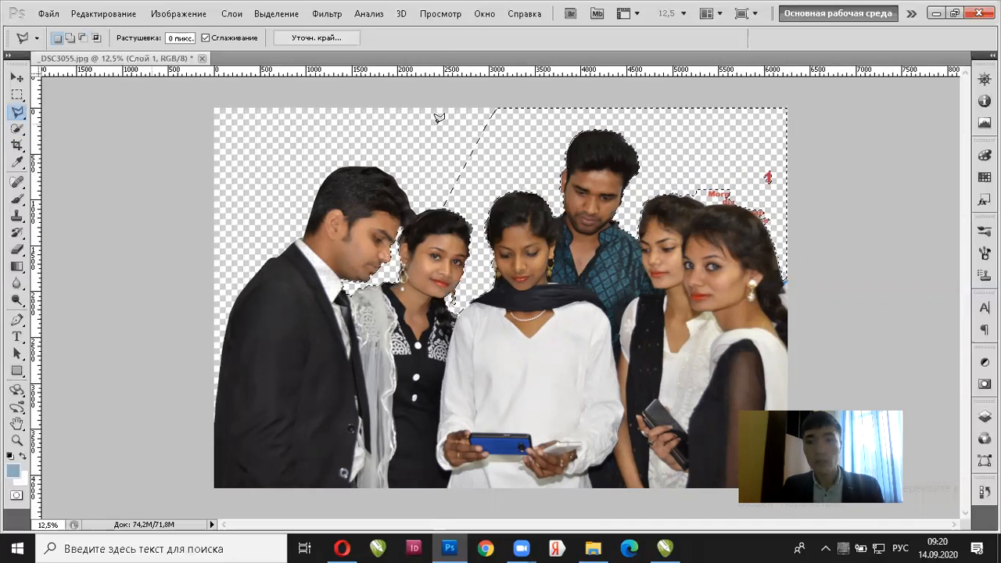
left_click(847, 149)
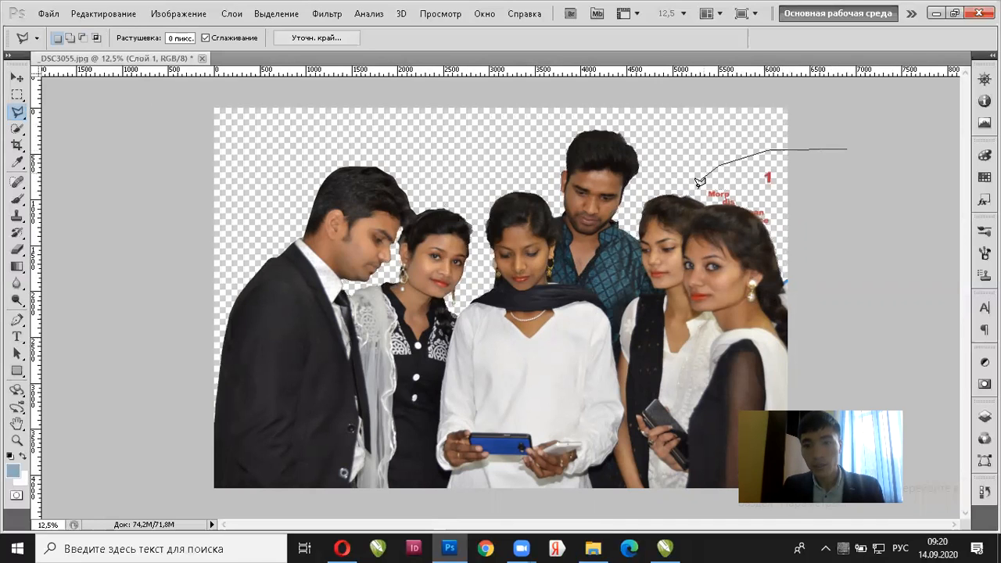
scroll(702, 204, "up", 1)
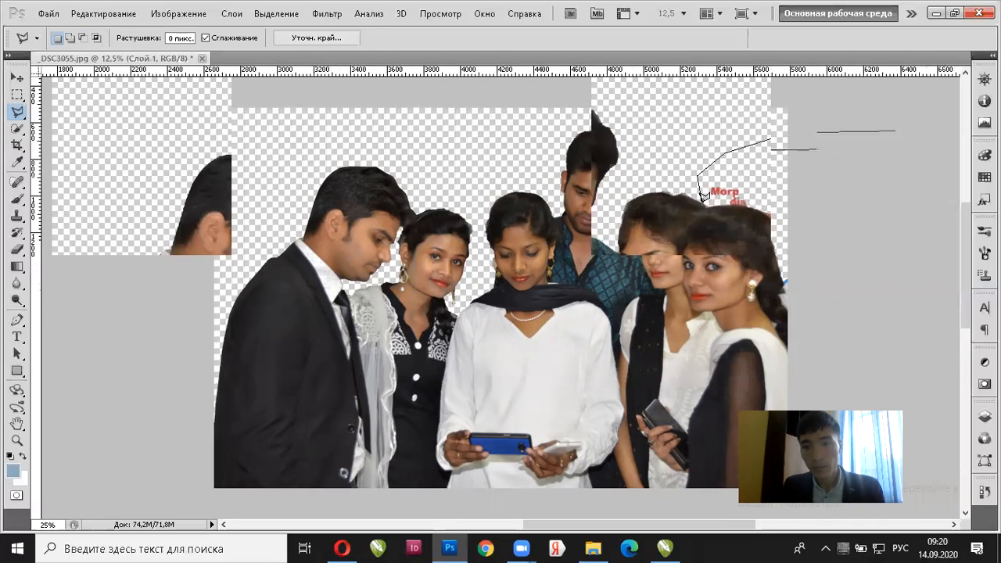
left_click_drag(767, 201, 496, 199)
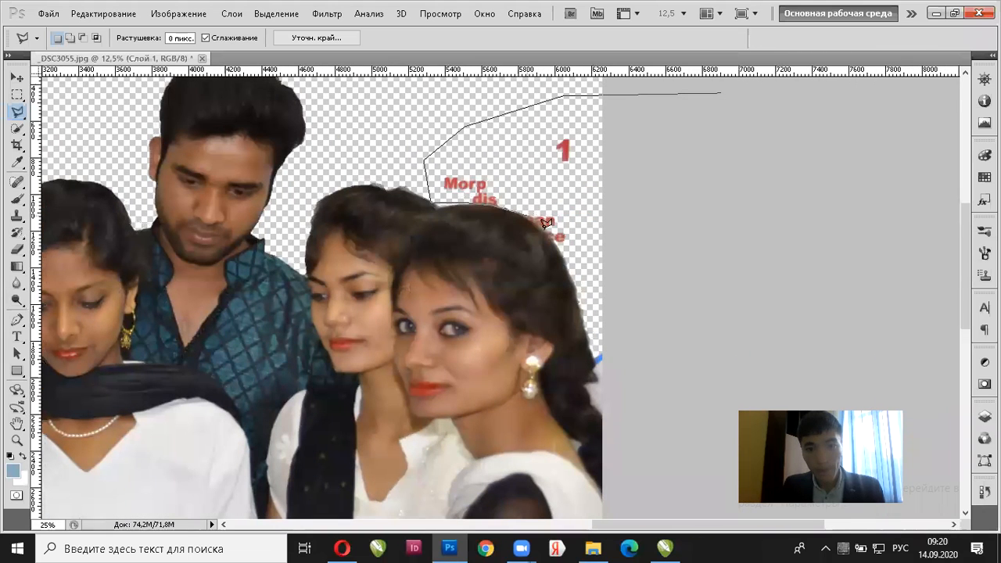
left_click(634, 277)
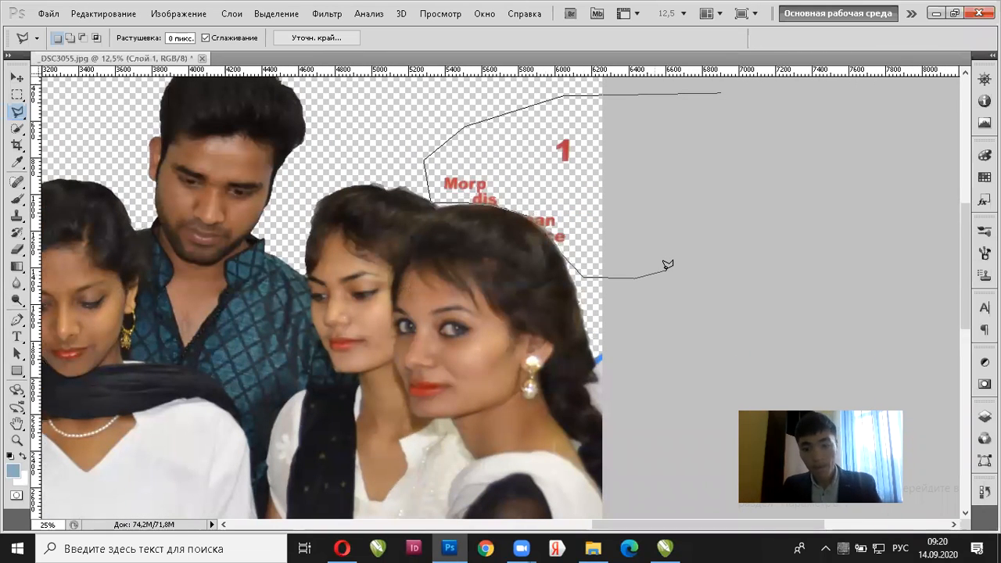
double_click(667, 264)
key("v")
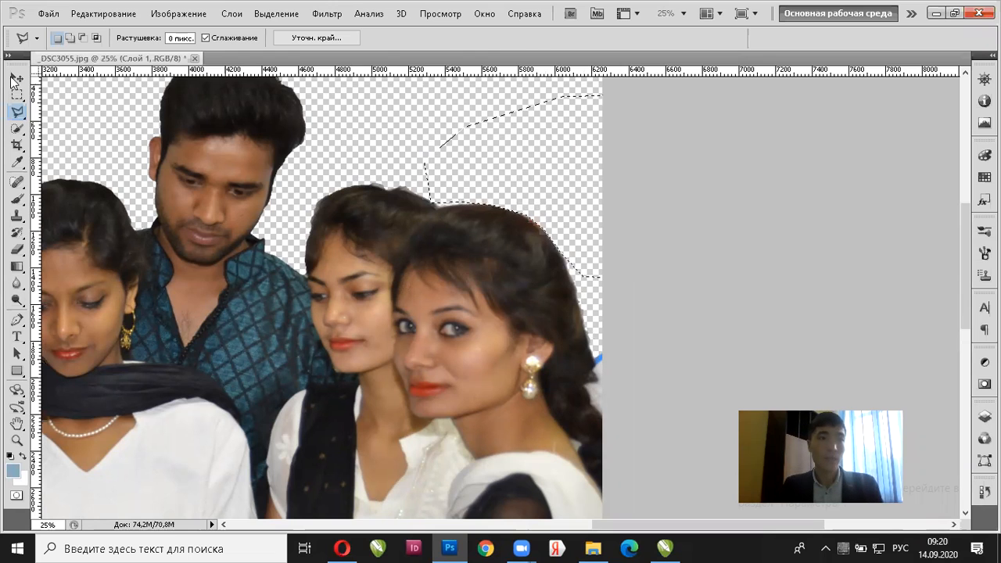
key("ctrl+minus")
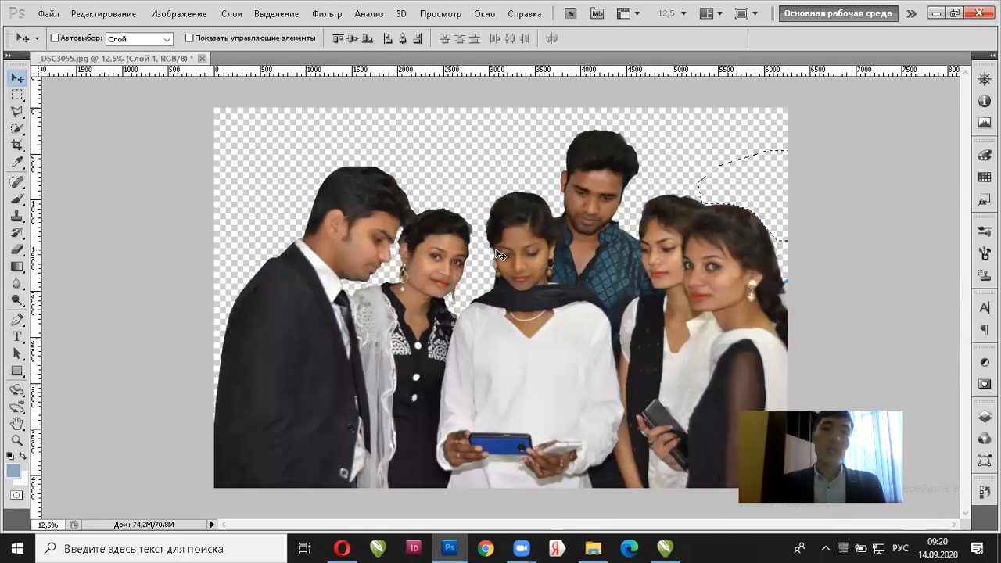
Switch to File Explorer and look through the ФОТО 25, and фото архив folders for a suitable background image
left_click(594, 548)
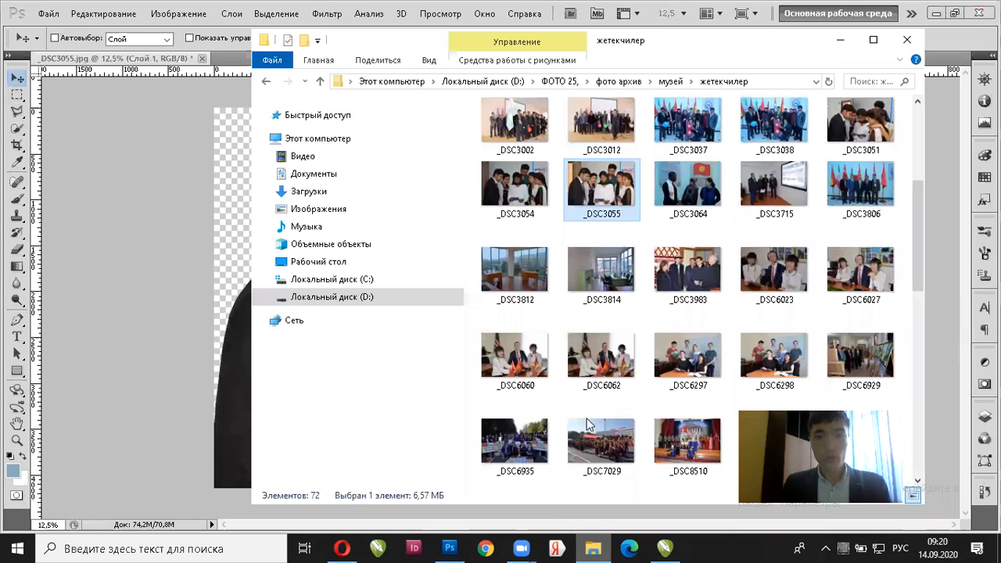
left_click(619, 82)
scroll(708, 235, "down", 5)
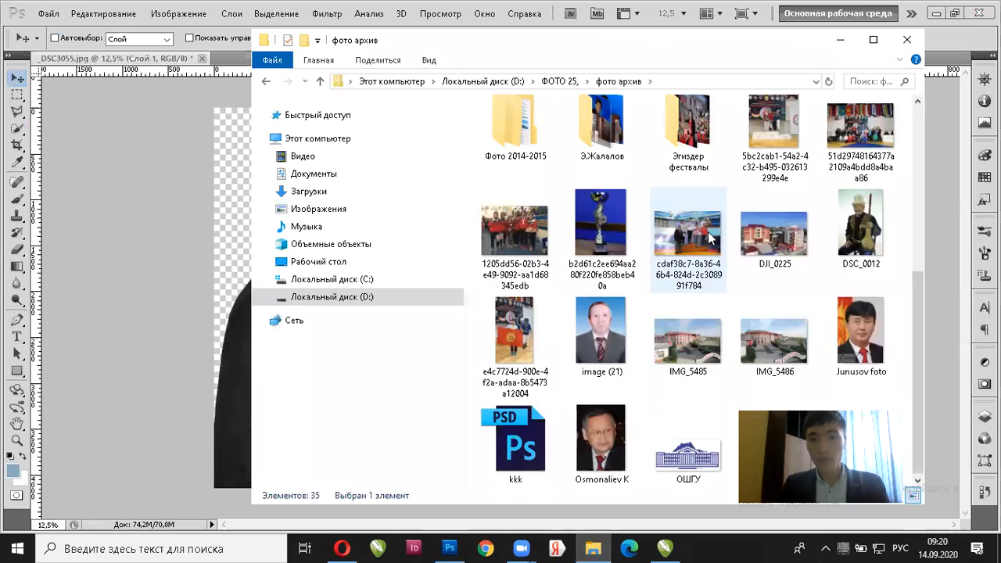
scroll(709, 234, "up", 5)
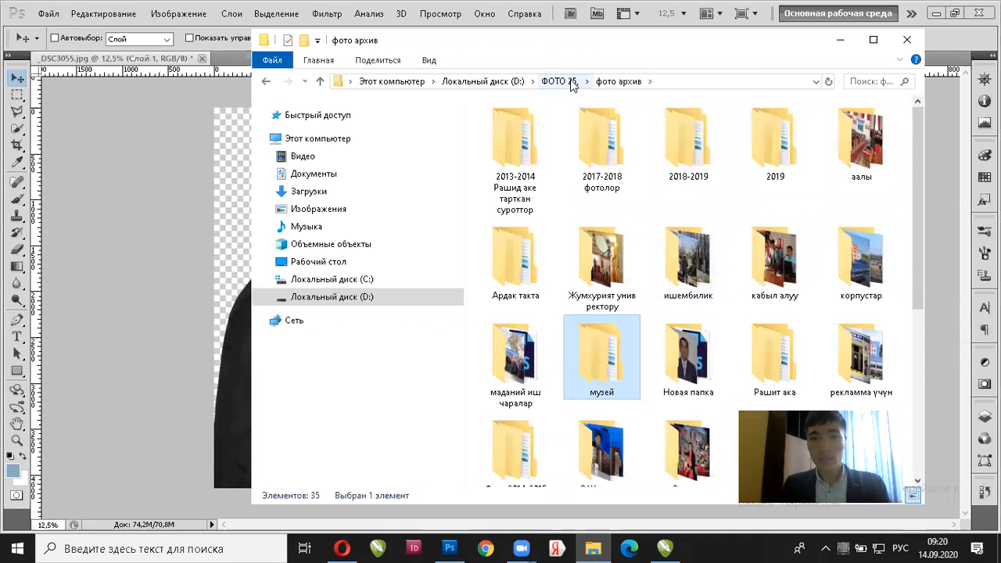
key("alt+Up")
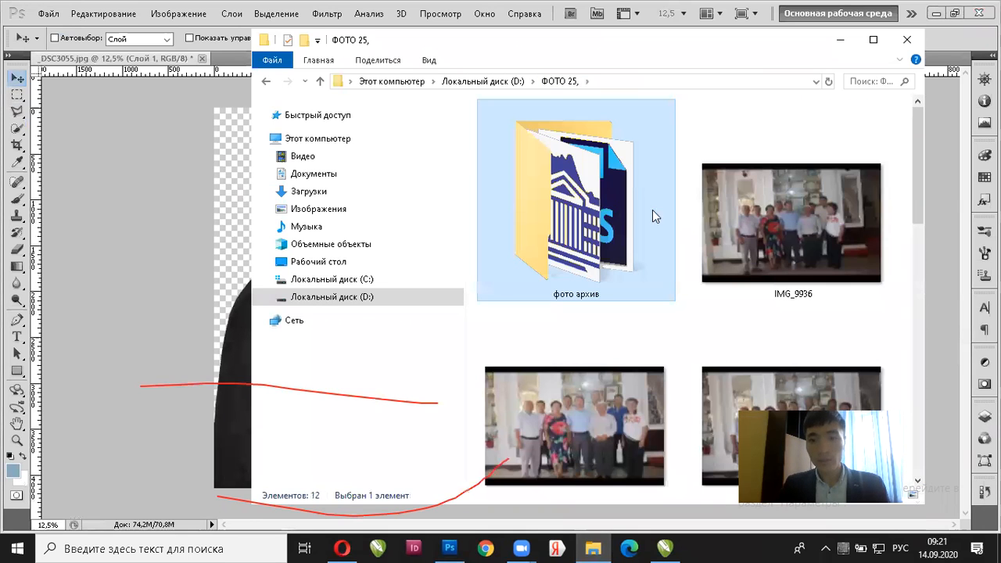
scroll(653, 209, "down", 5)
scroll(652, 209, "up", 5)
double_click(609, 191)
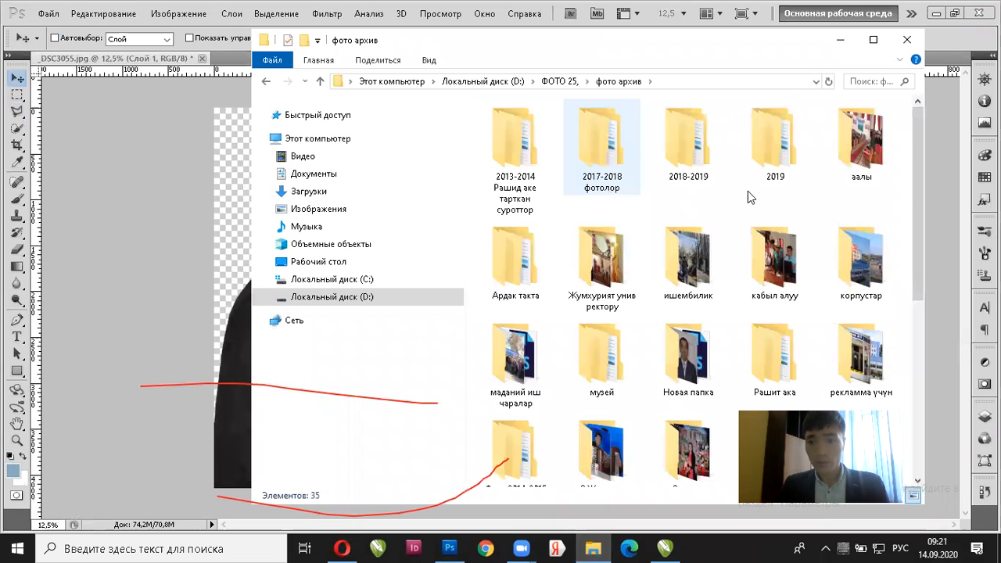
scroll(756, 193, "down", 5)
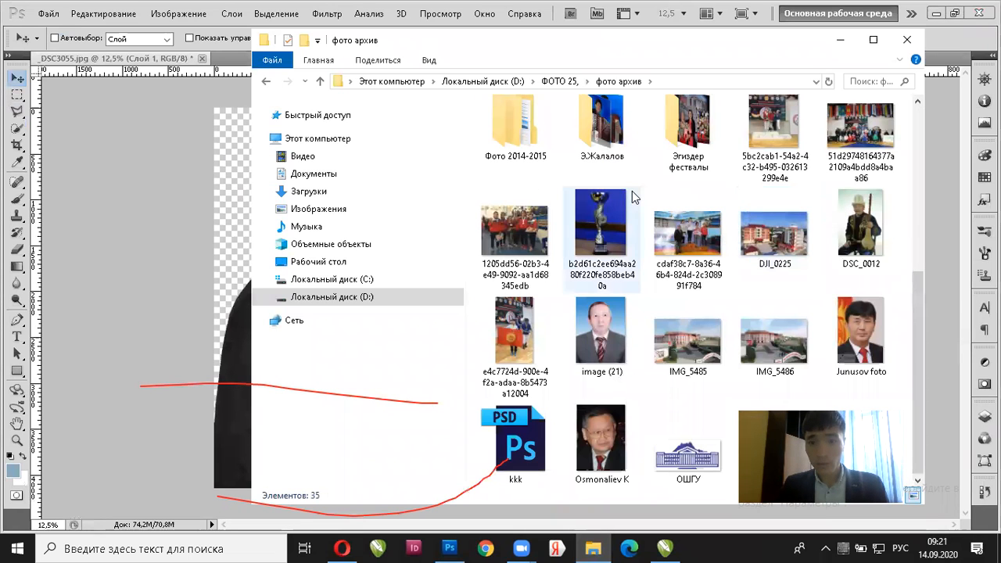
scroll(632, 191, "up", 1)
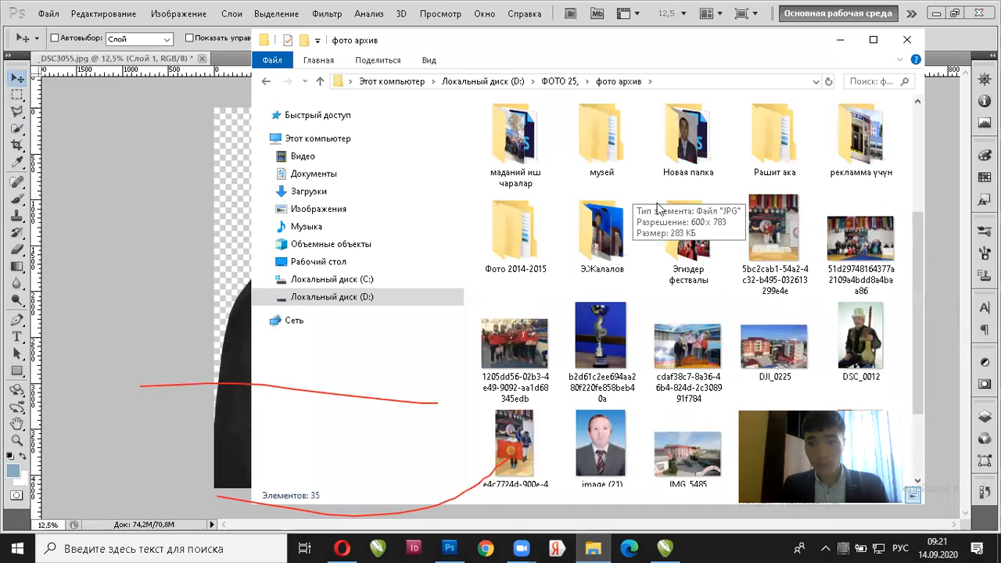
scroll(674, 208, "down", 1)
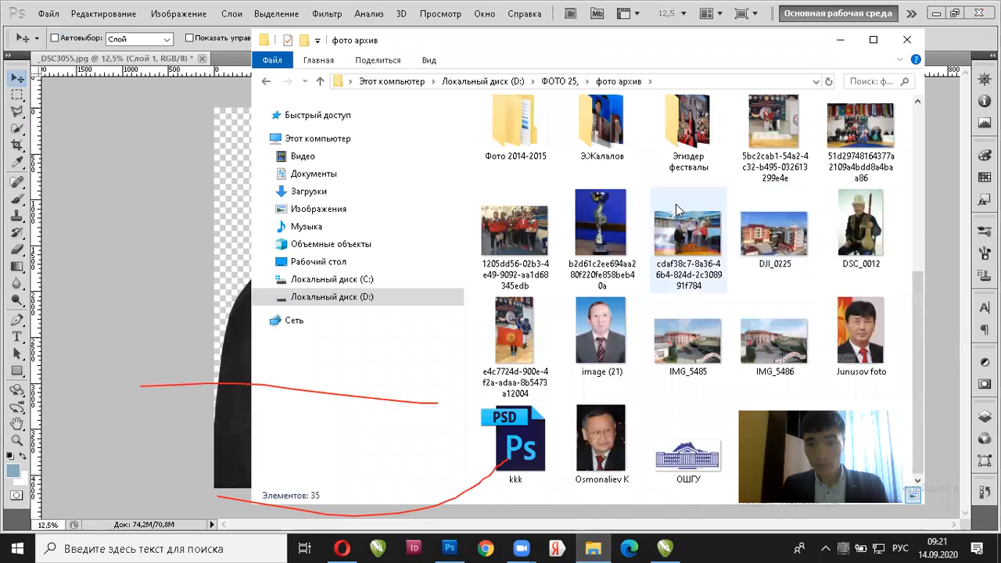
scroll(676, 205, "up", 3)
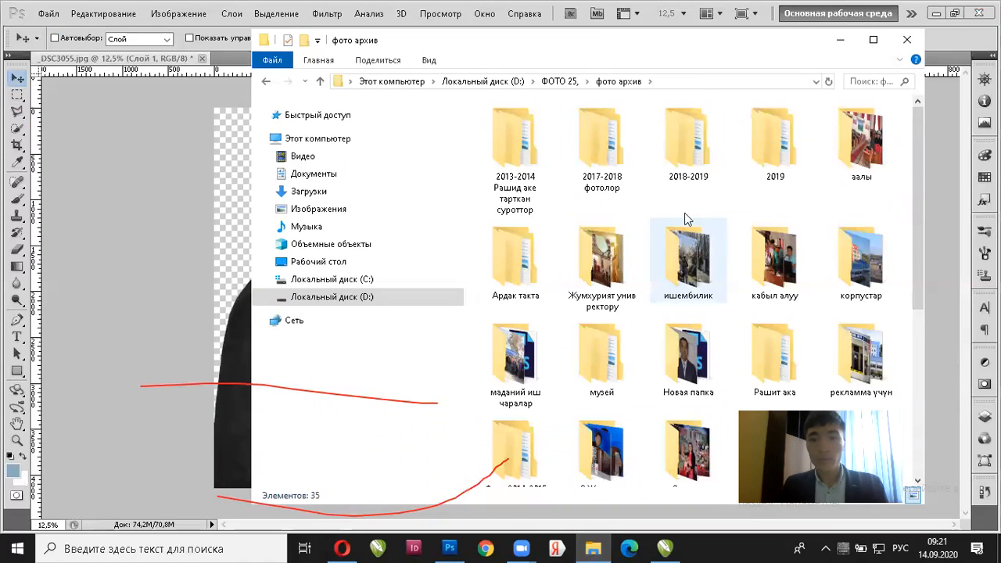
left_click(266, 82)
scroll(635, 194, "down", 8)
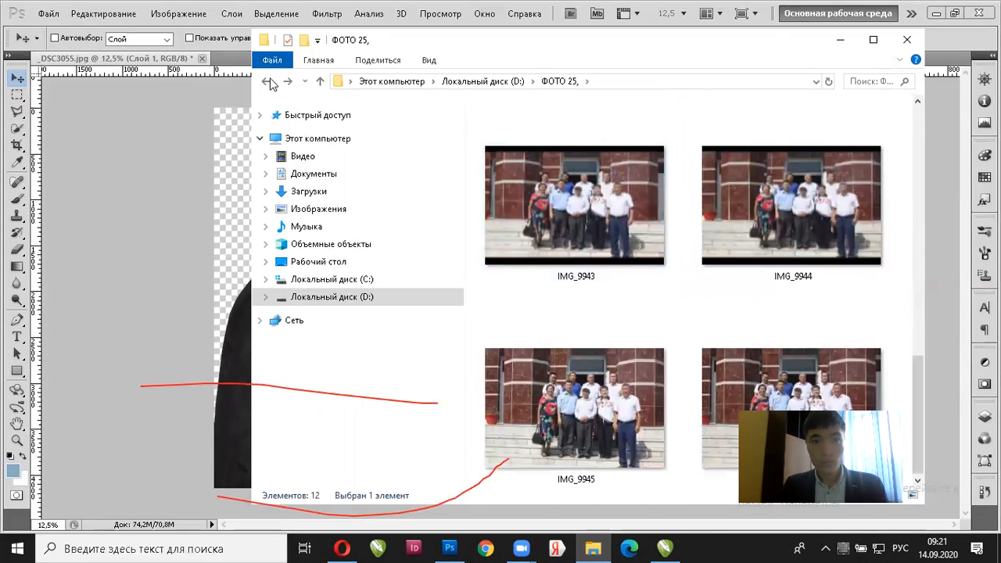
left_click(288, 81)
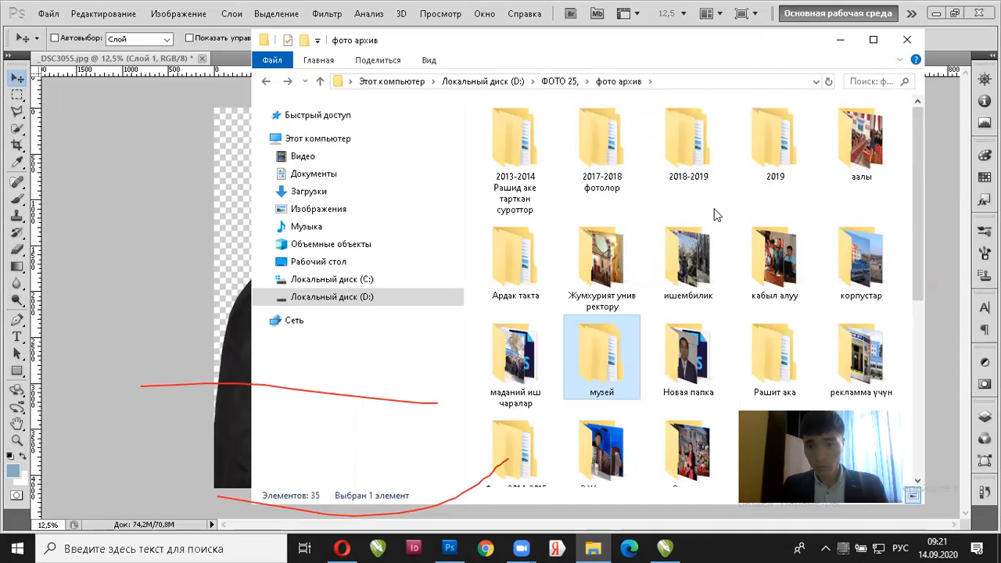
scroll(714, 216, "down", 5)
scroll(715, 215, "up", 2)
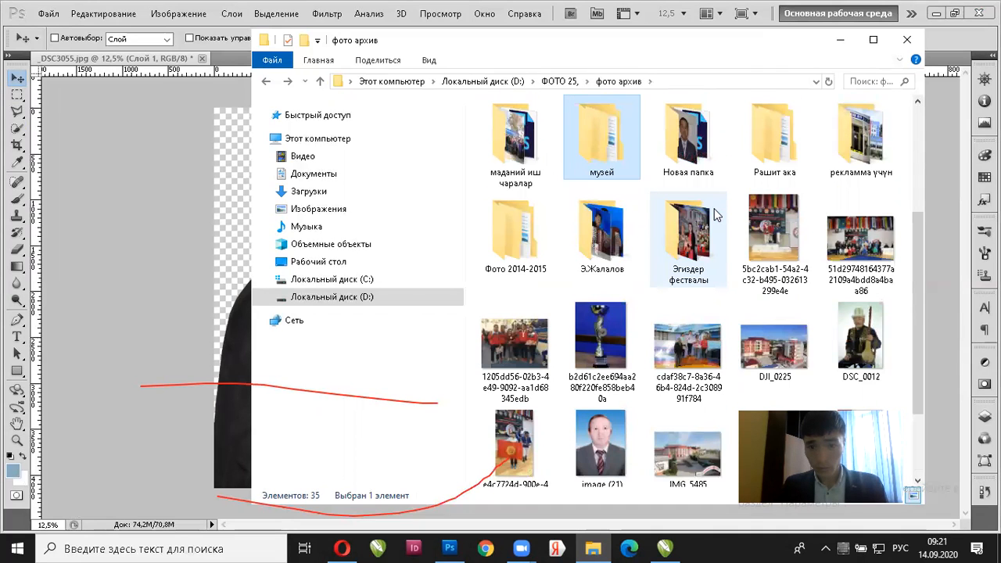
scroll(715, 215, "up", 3)
Place the Background-With-Lights image from the фон folder on drive D: into the _DSC3055.jpg document
left_click(480, 83)
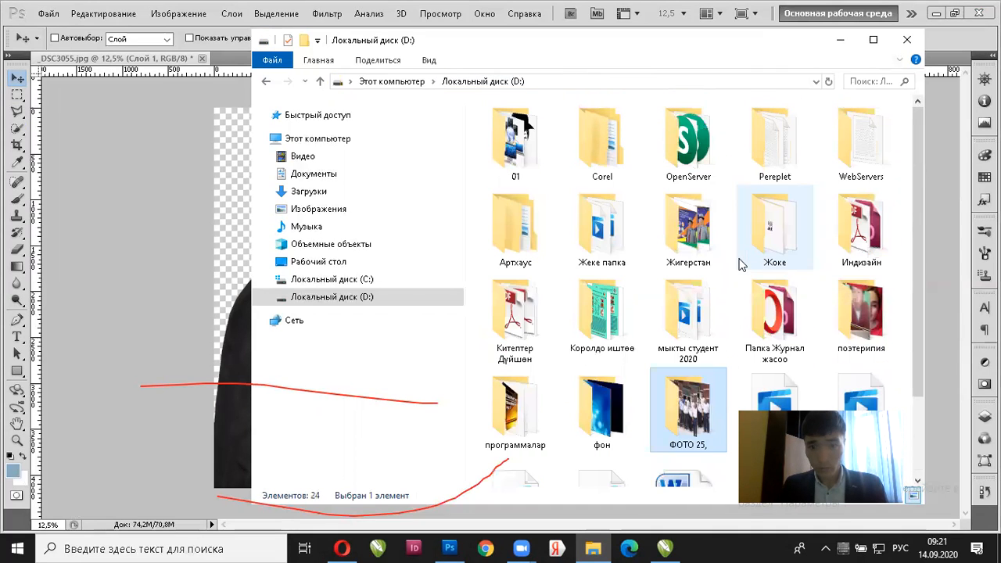
double_click(602, 409)
left_click(716, 162)
left_click_drag(691, 184, 450, 327)
left_click_drag(401, 254, 344, 340)
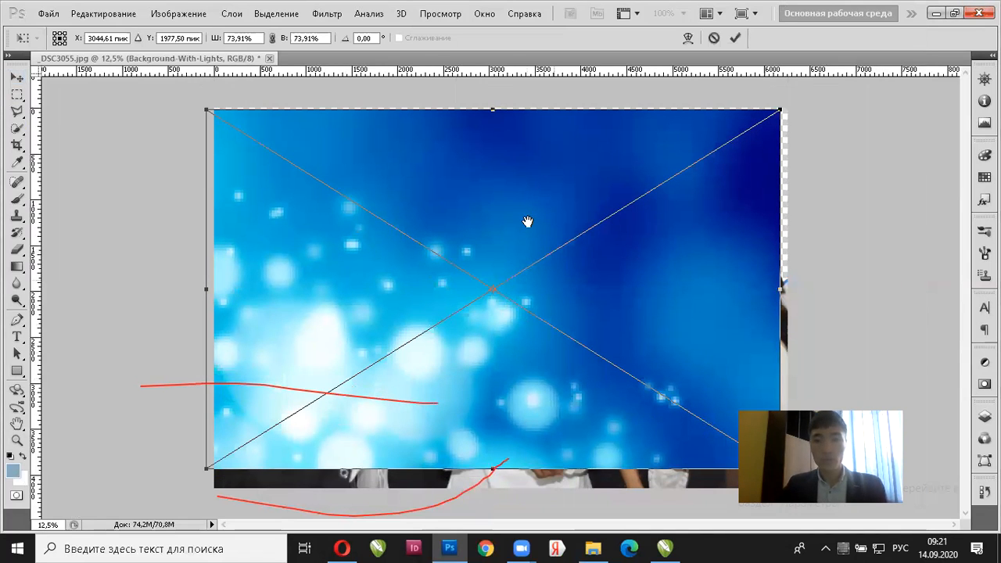
Stretch the placed background to about 80% width and 78.5% height, and nudge it left so it covers the whole canvas
left_click(673, 381, "alt")
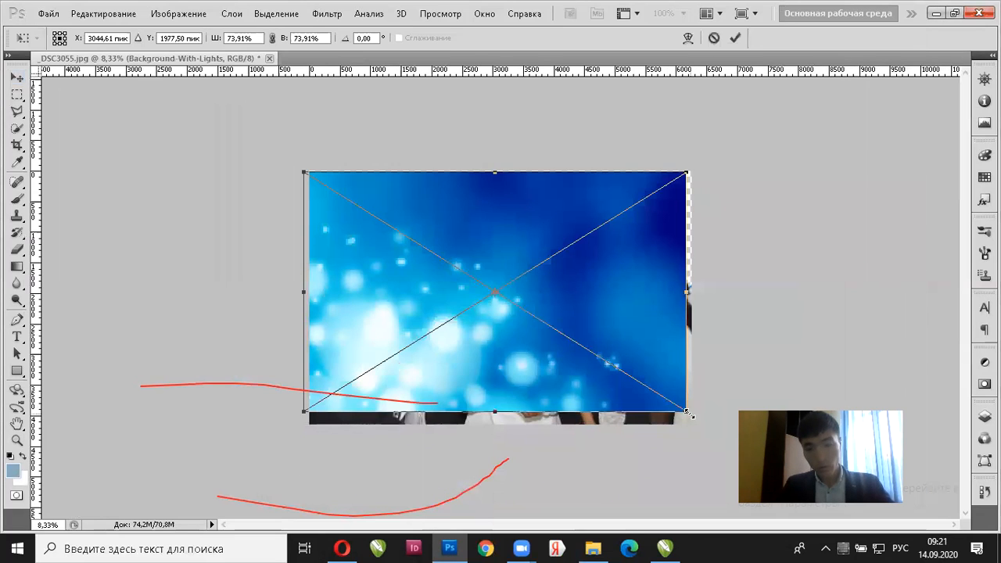
left_click_drag(690, 416, 712, 444)
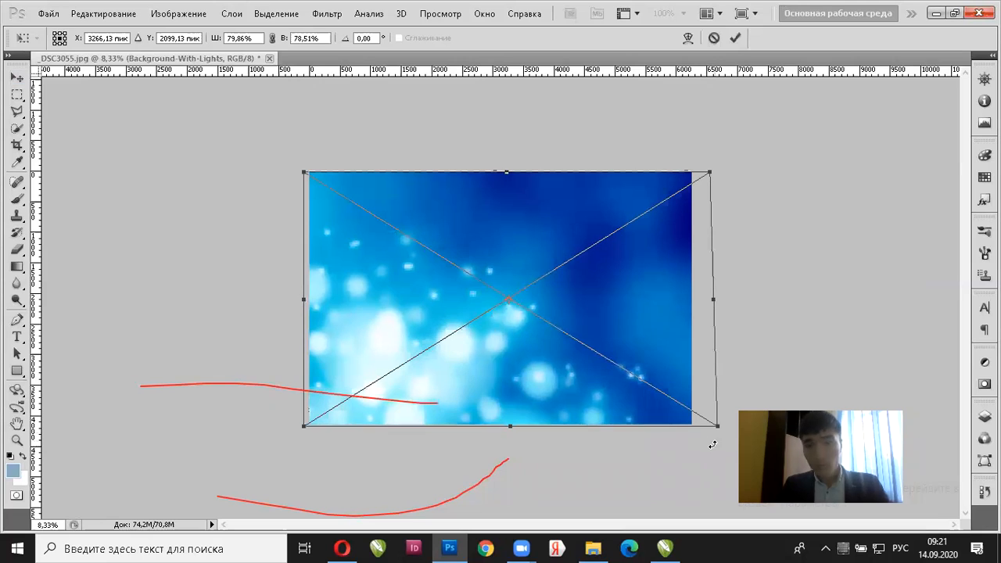
key("Left")
key("Left")
key("Left")
key("Left")
key("Left")
key("Left")
key("Left")
key("Left")
key("Left")
key("Left")
key("Left")
key("Left")
key("Left")
key("Left")
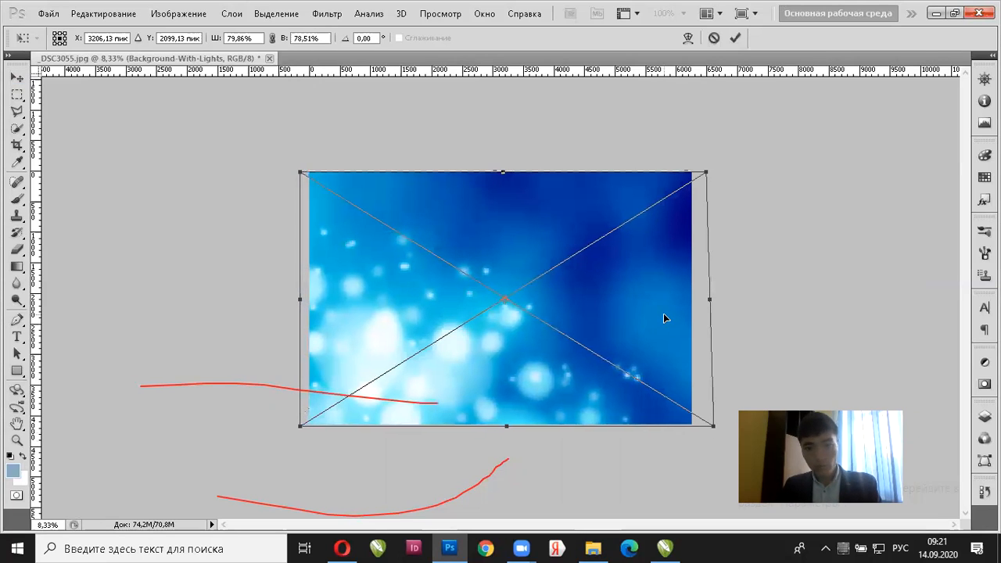
key("Return")
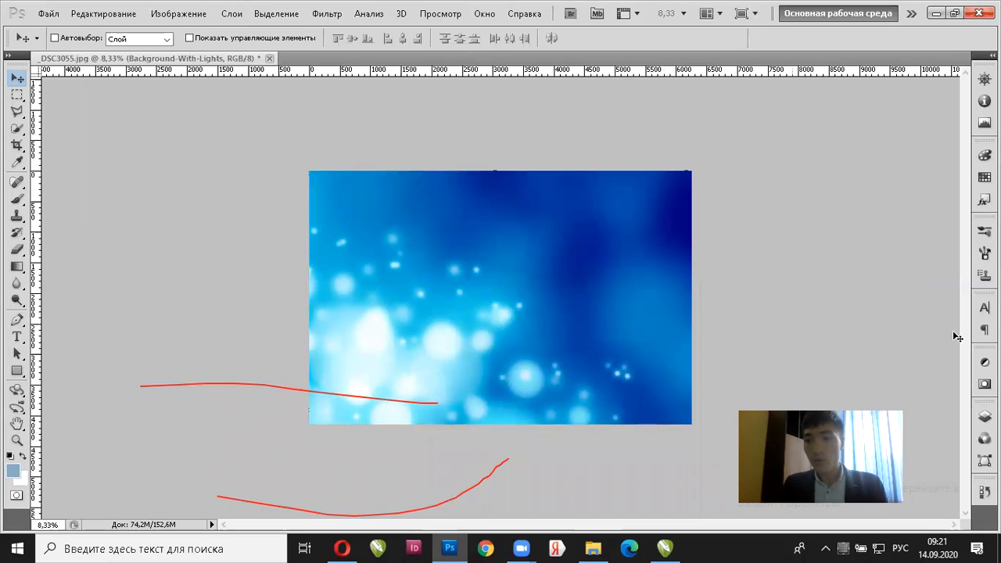
Move the Background-With-Lights layer below Слой 1 and make Слой 1 the active layer
left_click(985, 416)
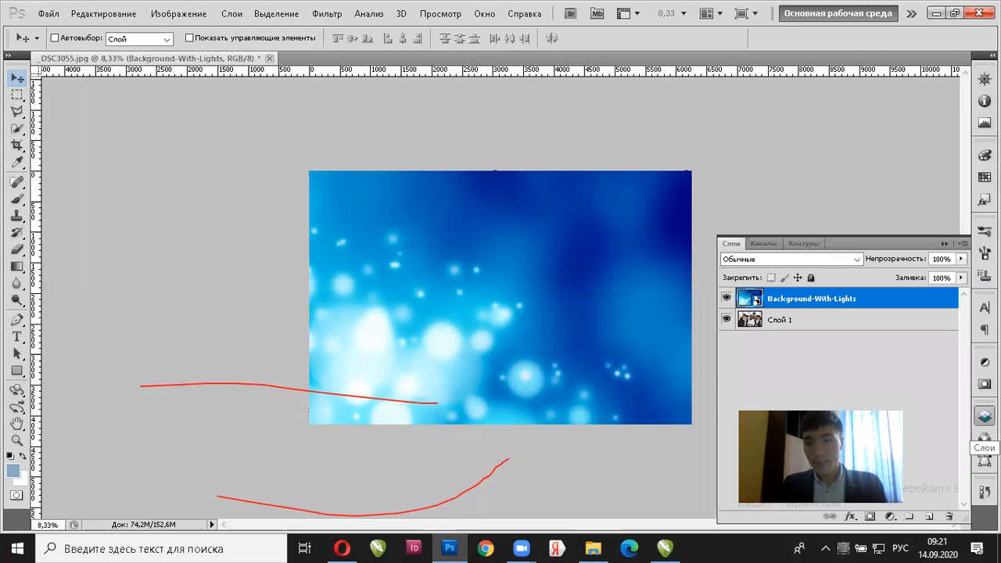
left_click(746, 356)
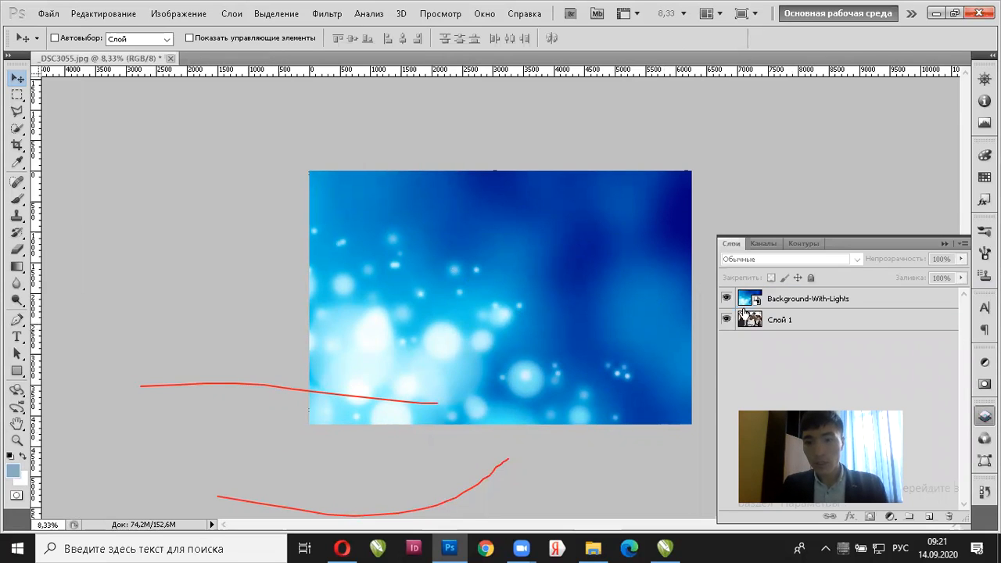
left_click_drag(748, 298, 745, 336)
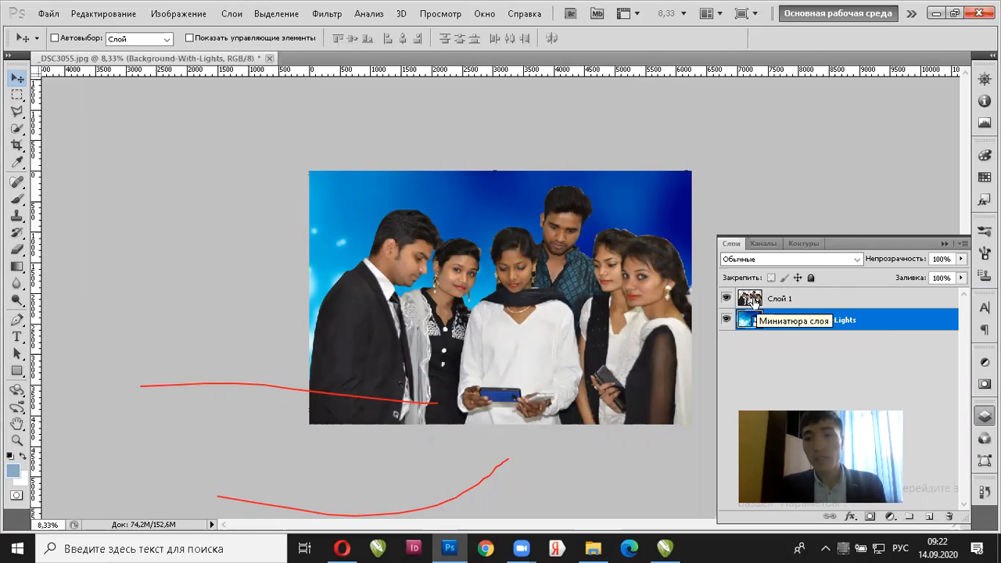
left_click(753, 301)
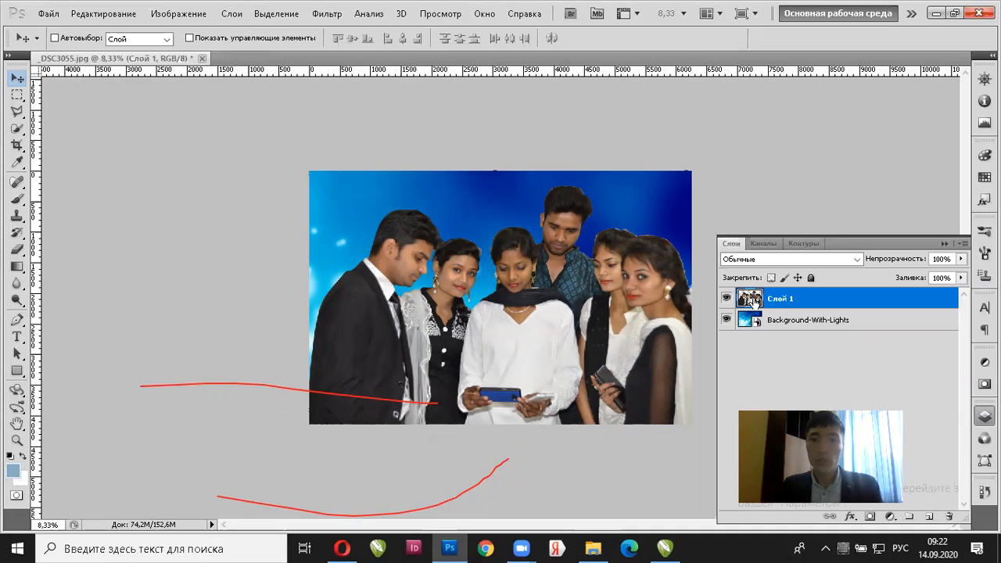
left_click(949, 240)
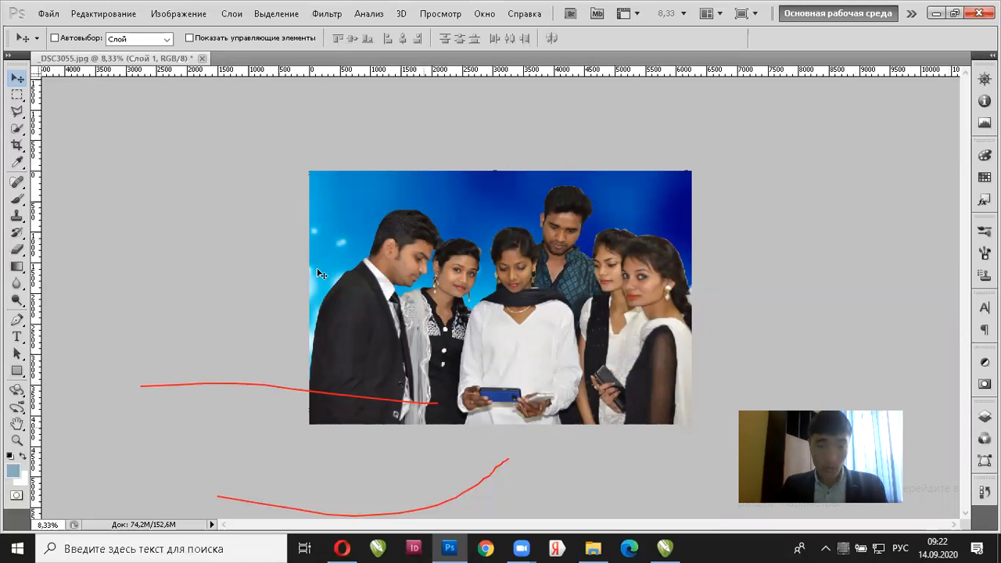
Erase the grey fringe along the top of the rear woman's hair using a 62 px Eraser brush
left_click(496, 255, "ctrl")
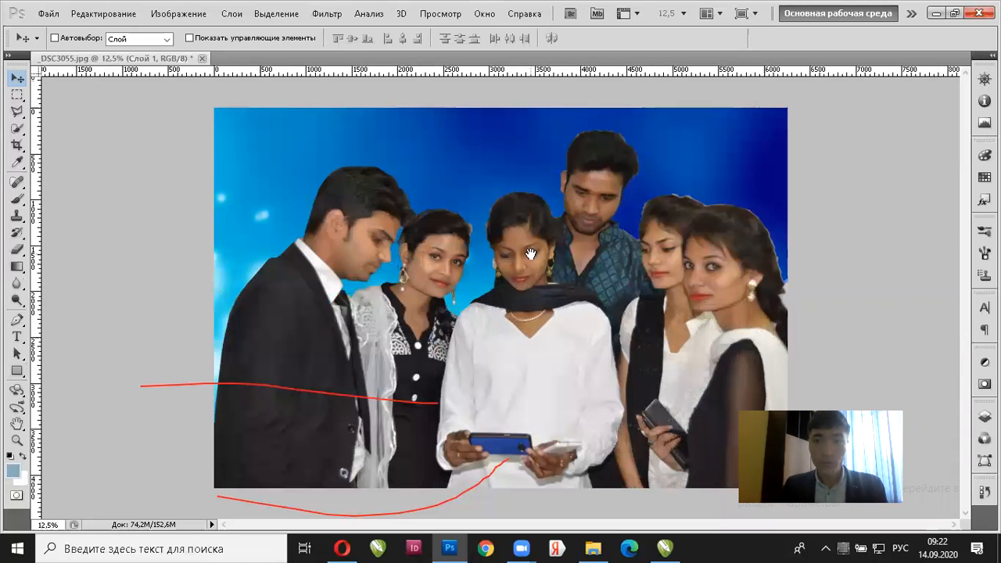
left_click(623, 226, "ctrl")
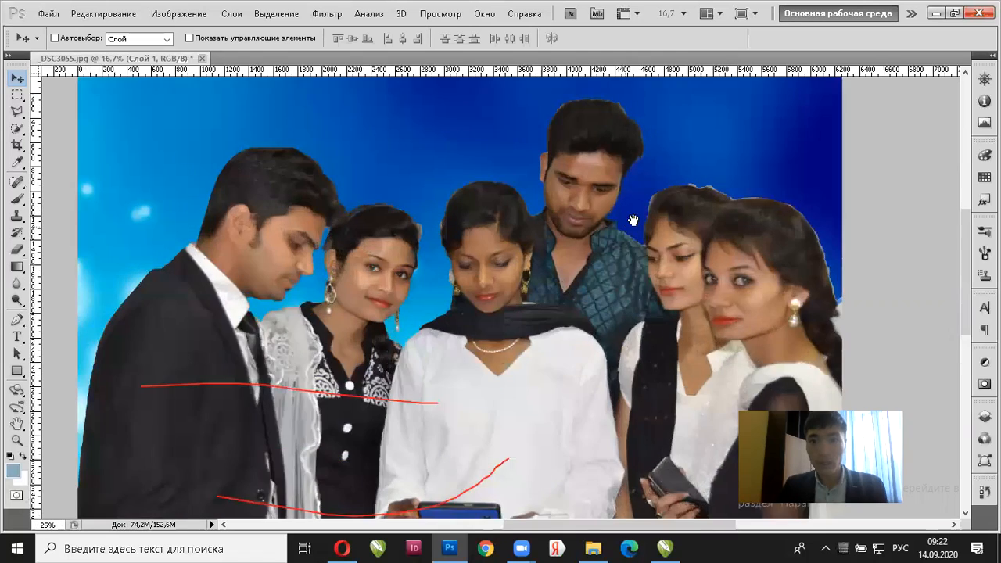
left_click(514, 196, "ctrl")
left_click(502, 211, "ctrl")
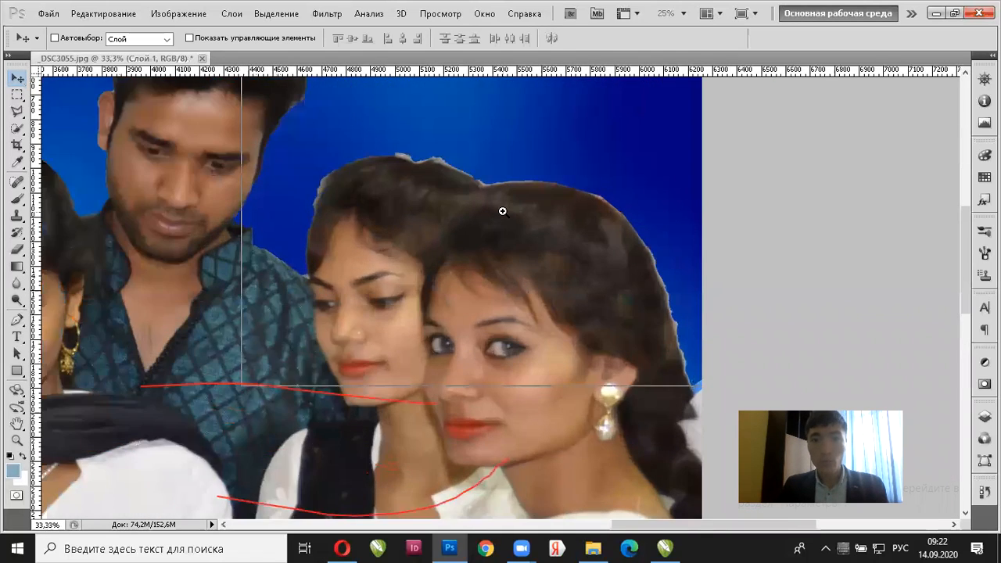
left_click(502, 211, "ctrl")
left_click_drag(513, 210, 393, 226)
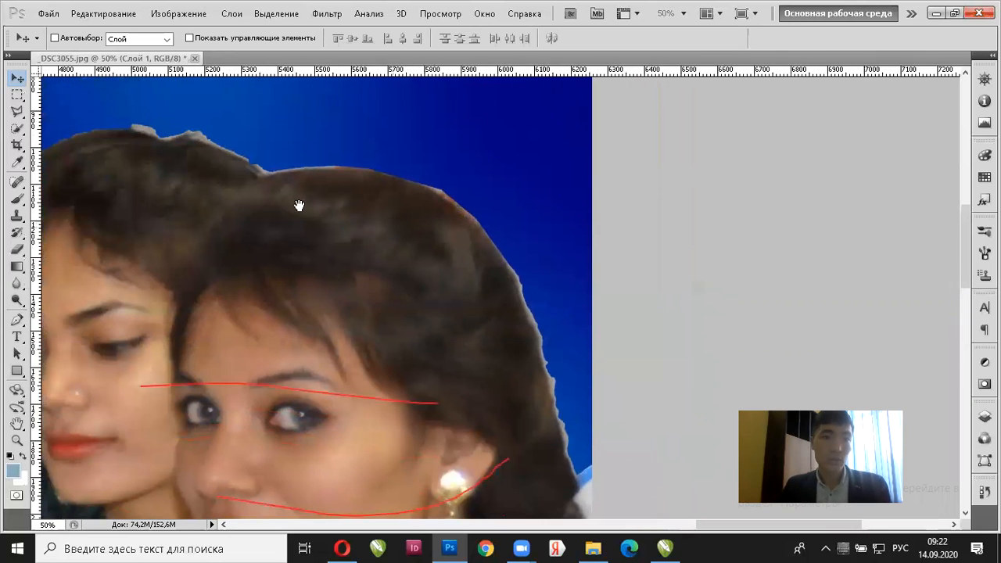
left_click_drag(300, 206, 355, 224)
left_click(267, 166, "ctrl")
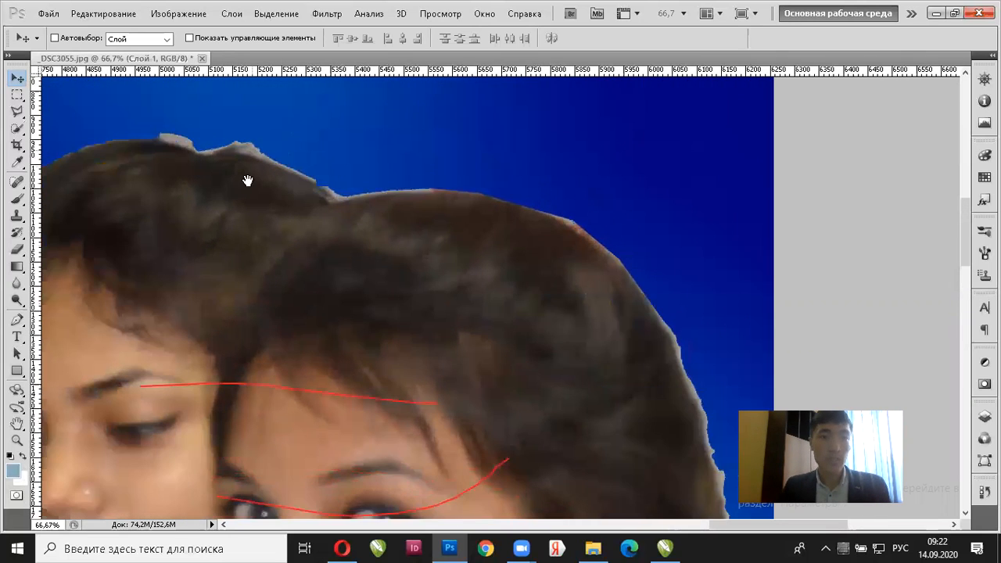
left_click_drag(246, 180, 360, 217)
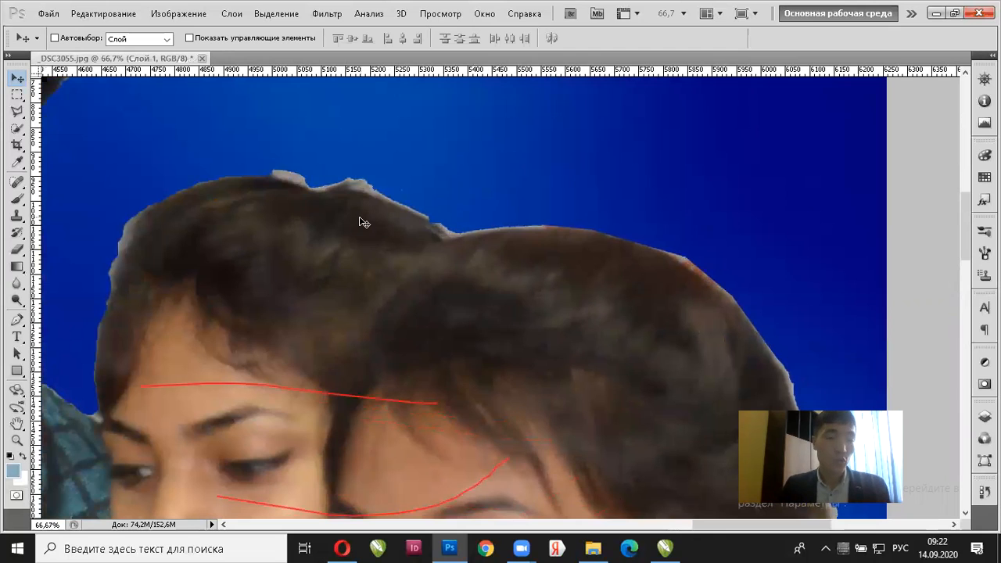
left_click(16, 252)
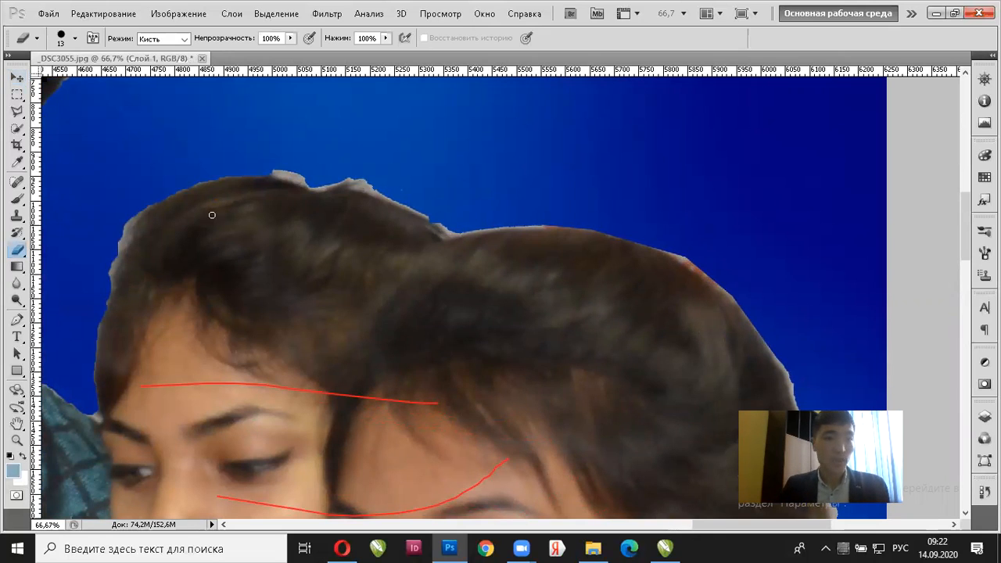
right_click(275, 160)
mouse_move(318, 192)
left_mouse_down()
mouse_move(337, 186)
mouse_move(268, 155)
mouse_move(322, 175)
mouse_move(353, 168)
mouse_move(454, 221)
left_mouse_up()
left_click(266, 152)
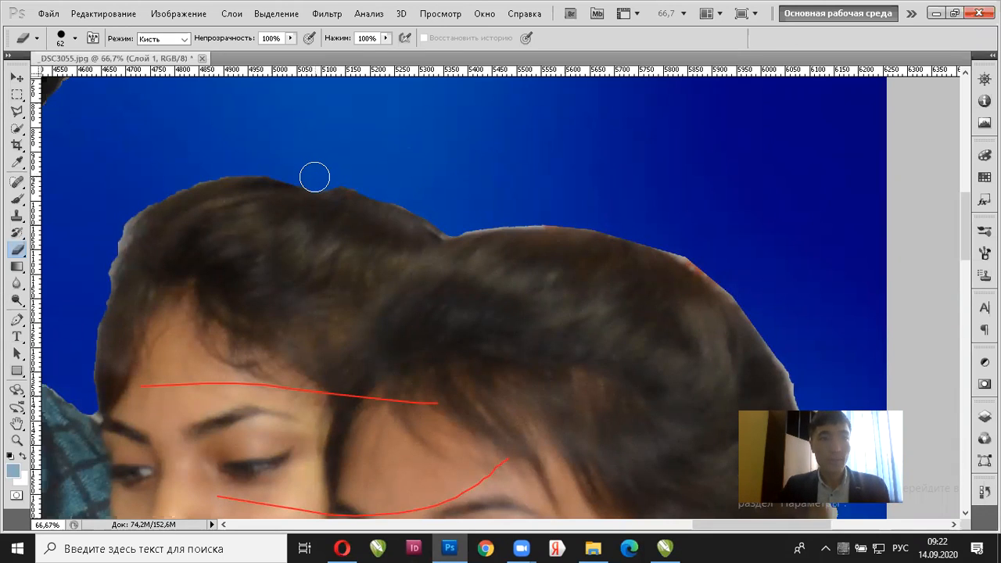
Soften the eraser's edge and erase the pale and reddish fringe over the crown of the outermost woman's hair
right_click(315, 177)
left_click(389, 266)
left_click(262, 154)
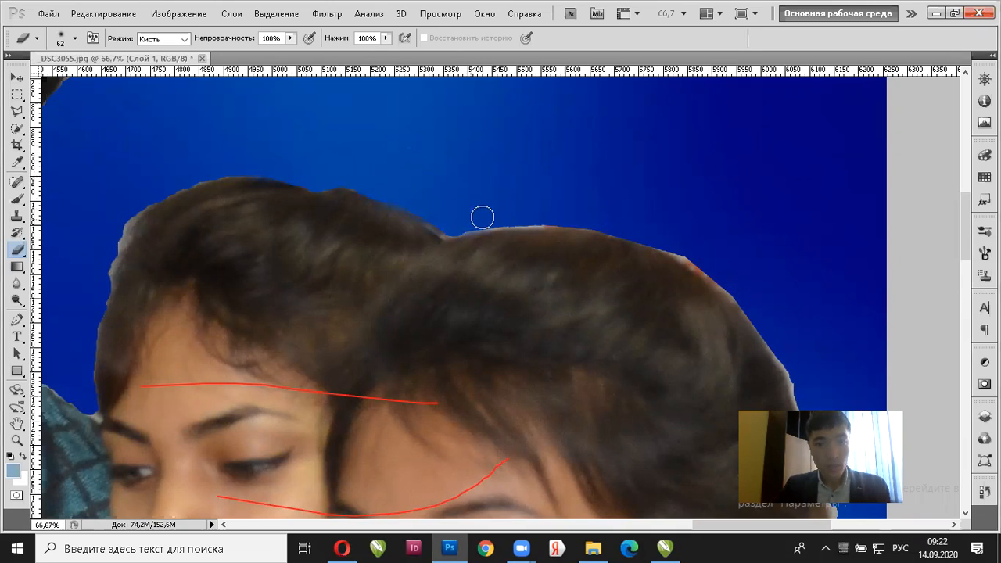
mouse_move(511, 219)
left_mouse_down()
mouse_move(638, 228)
mouse_move(726, 271)
mouse_move(656, 233)
mouse_move(757, 305)
mouse_move(718, 271)
mouse_move(574, 215)
mouse_move(617, 224)
mouse_move(606, 220)
mouse_move(446, 230)
mouse_move(320, 172)
left_mouse_up()
mouse_move(735, 298)
left_mouse_down()
mouse_move(601, 224)
mouse_move(467, 104)
mouse_move(556, 235)
mouse_move(524, 168)
mouse_move(527, 177)
left_mouse_up()
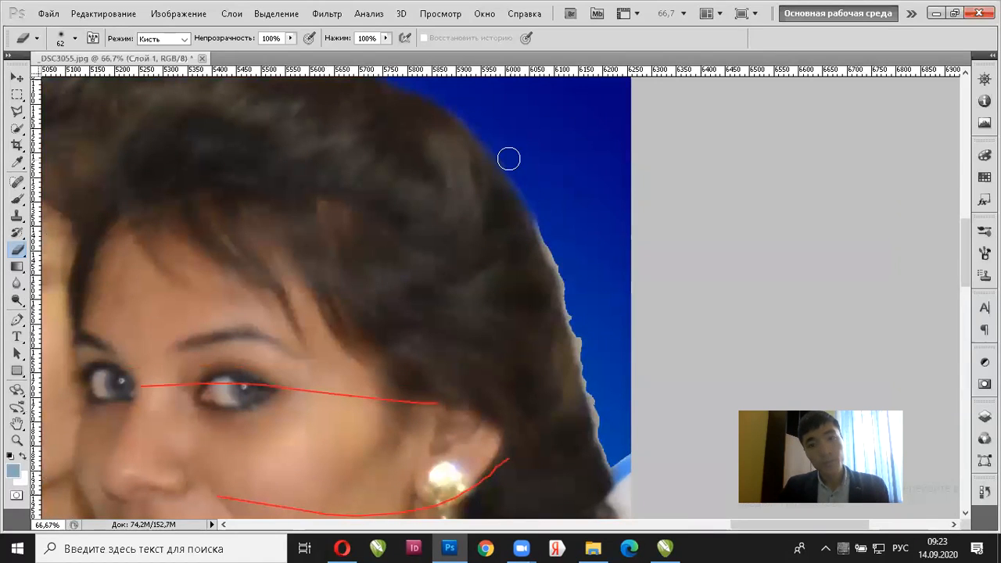
Reduce the soft eraser to 37 px and erase the light fringe down the outer edge of the outermost woman's hair and braid
left_click(509, 159, "ctrl")
left_click(509, 159, "ctrl")
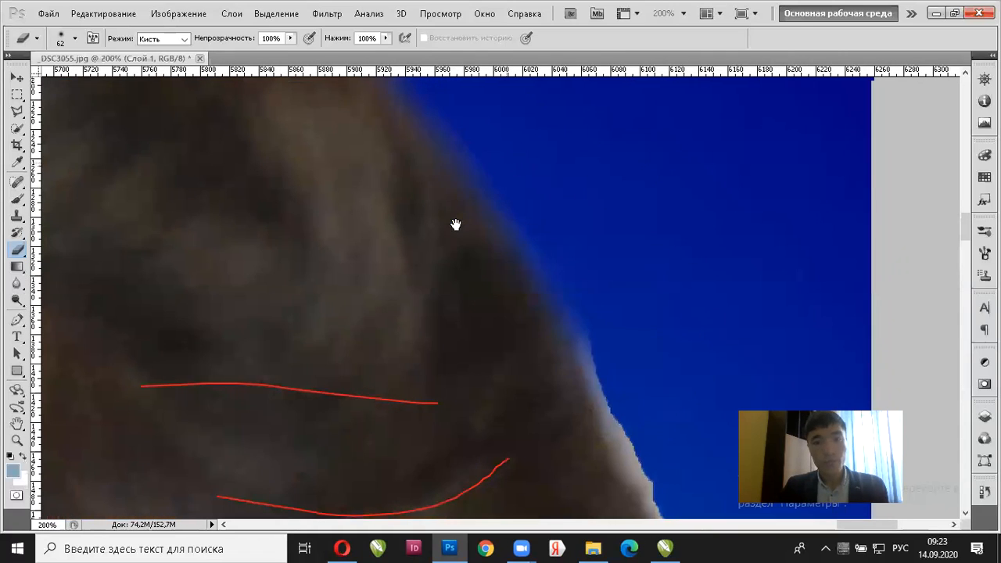
left_click_drag(508, 165, 456, 224)
right_click(463, 222)
left_click_drag(521, 253, 505, 252)
mouse_move(428, 203)
left_mouse_down()
mouse_move(469, 258)
mouse_move(353, 125)
mouse_move(486, 290)
mouse_move(555, 431)
left_mouse_up()
mouse_move(524, 364)
left_mouse_down()
mouse_move(449, 177)
mouse_move(483, 279)
mouse_move(547, 414)
mouse_move(480, 233)
left_mouse_up()
mouse_move(482, 281)
left_mouse_down()
mouse_move(515, 378)
mouse_move(485, 249)
mouse_move(496, 334)
mouse_move(517, 383)
left_mouse_up()
mouse_move(480, 232)
left_mouse_down()
mouse_move(462, 185)
mouse_move(508, 378)
mouse_move(465, 192)
mouse_move(526, 409)
mouse_move(435, 262)
mouse_move(478, 395)
mouse_move(439, 221)
mouse_move(489, 403)
mouse_move(451, 231)
mouse_move(498, 245)
mouse_move(484, 209)
mouse_move(496, 267)
mouse_move(503, 223)
mouse_move(503, 377)
mouse_move(477, 362)
mouse_move(472, 332)
mouse_move(453, 346)
mouse_move(460, 386)
mouse_move(498, 420)
mouse_move(486, 349)
mouse_move(506, 364)
mouse_move(509, 388)
mouse_move(489, 196)
left_mouse_up()
mouse_move(503, 296)
left_mouse_down()
mouse_move(498, 346)
mouse_move(436, 304)
mouse_move(479, 296)
mouse_move(407, 316)
mouse_move(432, 358)
mouse_move(386, 294)
mouse_move(421, 355)
mouse_move(464, 348)
mouse_move(521, 174)
left_mouse_up()
mouse_move(512, 247)
left_mouse_down()
mouse_move(453, 196)
mouse_move(466, 274)
mouse_move(442, 178)
mouse_move(442, 221)
mouse_move(461, 271)
mouse_move(531, 344)
mouse_move(522, 218)
mouse_move(493, 273)
mouse_move(474, 130)
left_mouse_up()
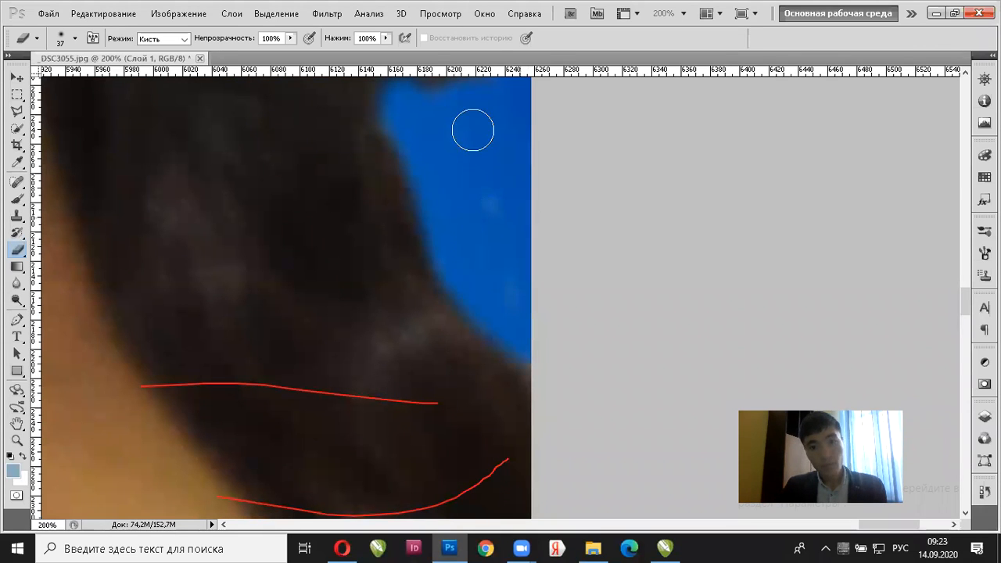
Erase the light fringe down the inner side of the rear woman's hair, facing the man, with the soft 37 px Eraser
left_click(476, 216, "alt")
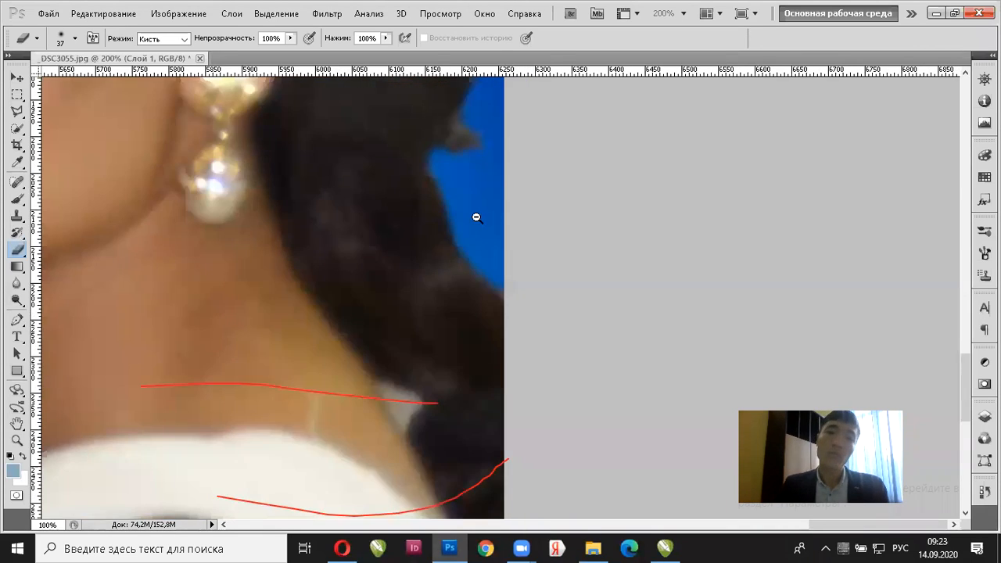
left_click(476, 217, "alt")
left_click(476, 217, "alt")
left_click(476, 216, "alt")
left_click(476, 217, "alt")
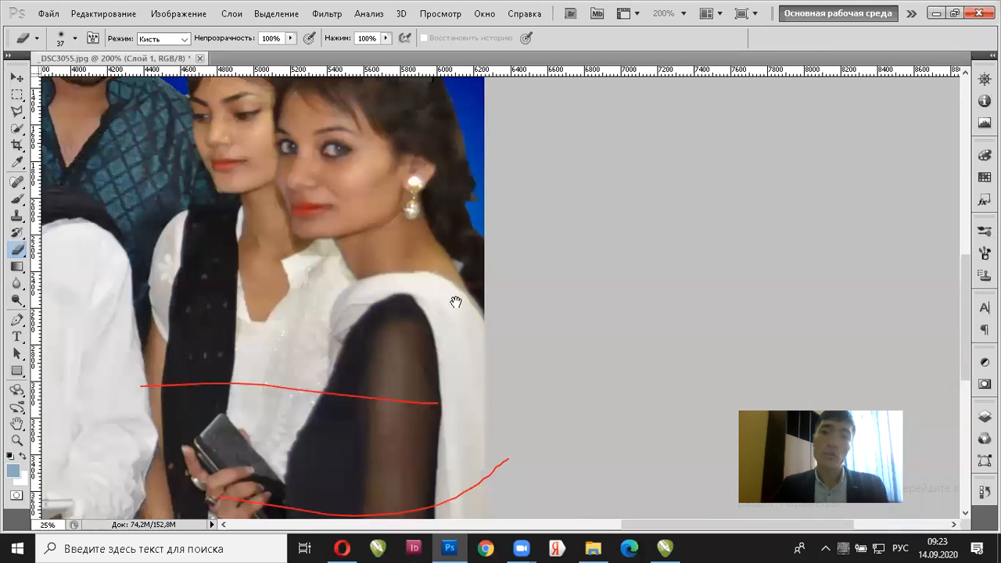
left_click_drag(455, 302, 458, 305)
left_click_drag(359, 227, 433, 251)
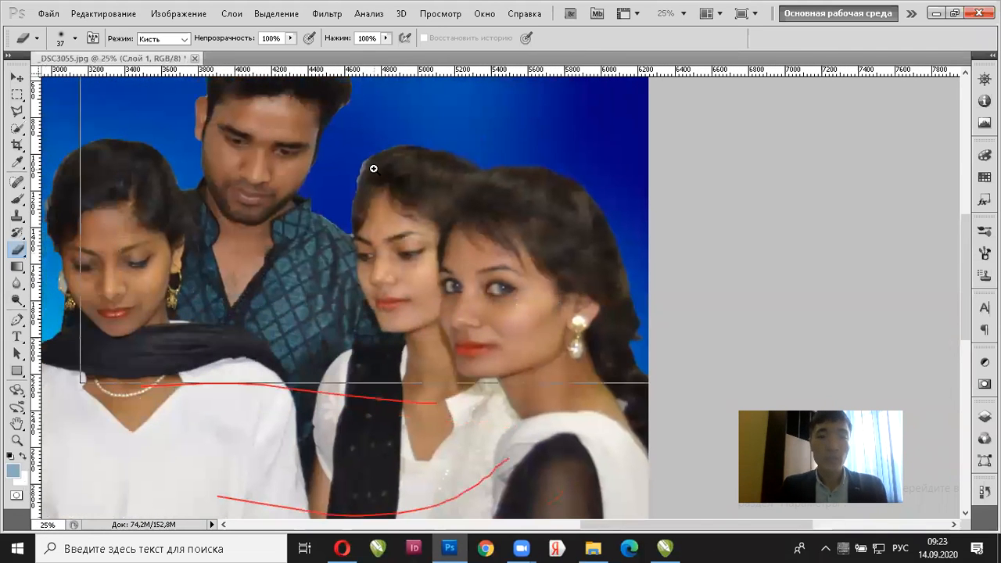
left_click(373, 168)
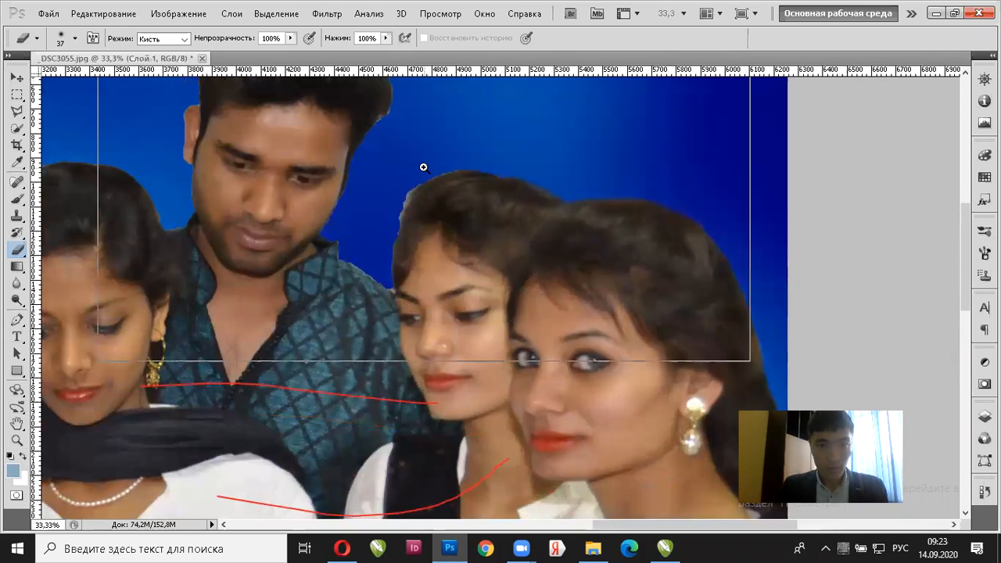
left_click(424, 168)
left_click(423, 167)
left_click_drag(467, 210, 512, 229)
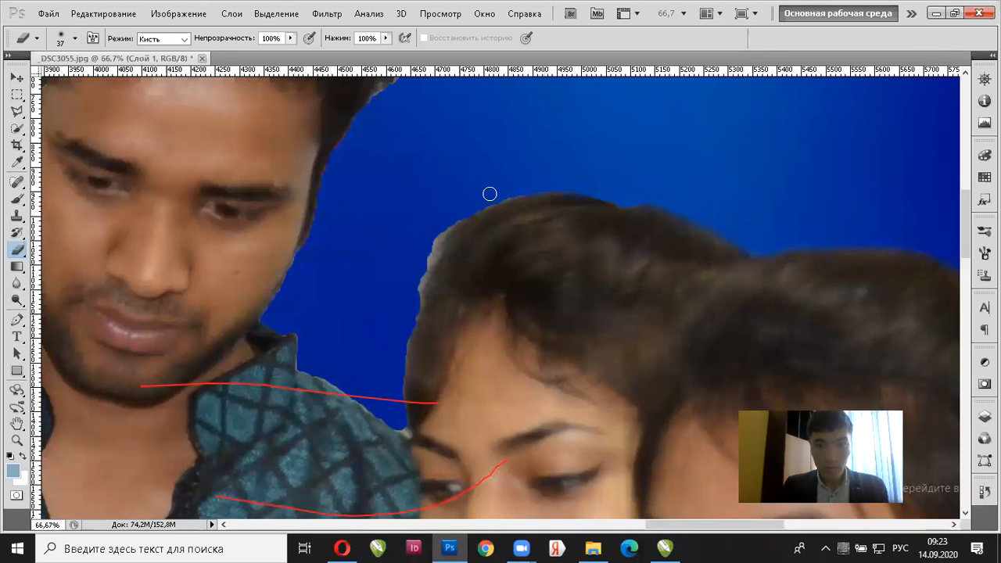
mouse_move(445, 226)
left_mouse_down()
mouse_move(399, 288)
mouse_move(454, 228)
mouse_move(437, 247)
left_mouse_up()
mouse_move(408, 311)
left_mouse_down()
mouse_move(417, 281)
mouse_move(409, 329)
left_mouse_up()
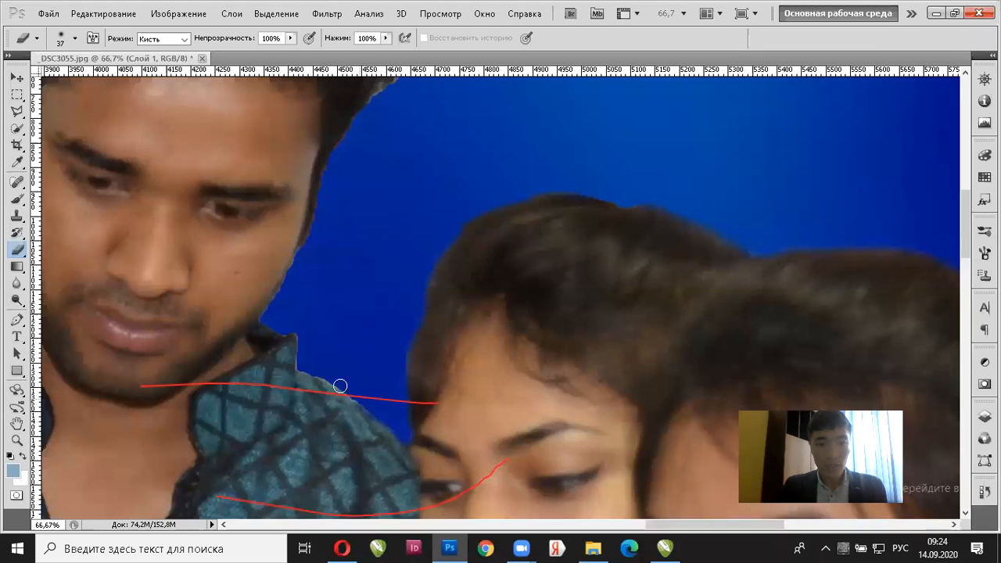
Erase the fringe along the checked-shirt man's shoulder and collar and around the sides and top of his hair
left_click_drag(296, 330, 297, 342)
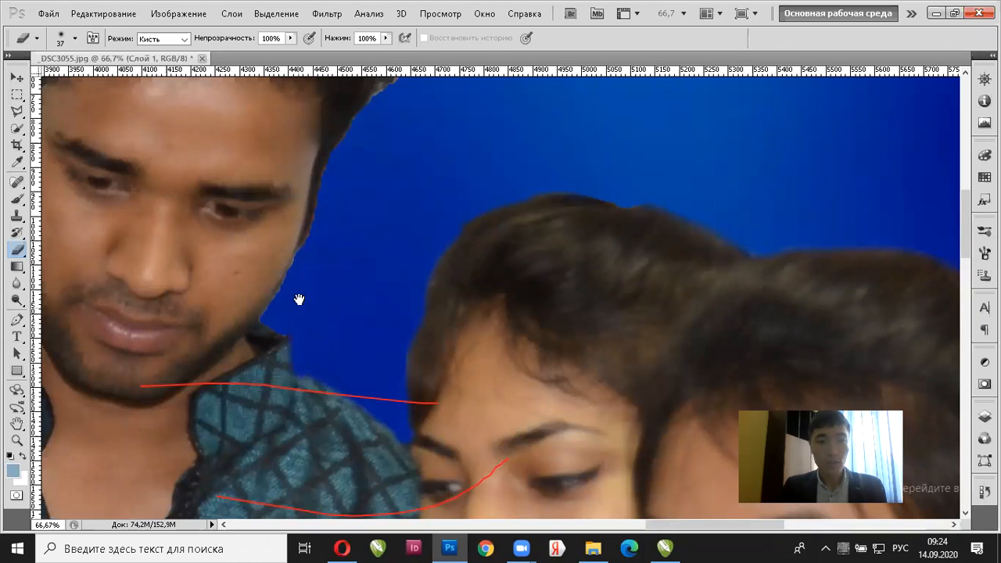
left_click_drag(297, 120, 374, 298)
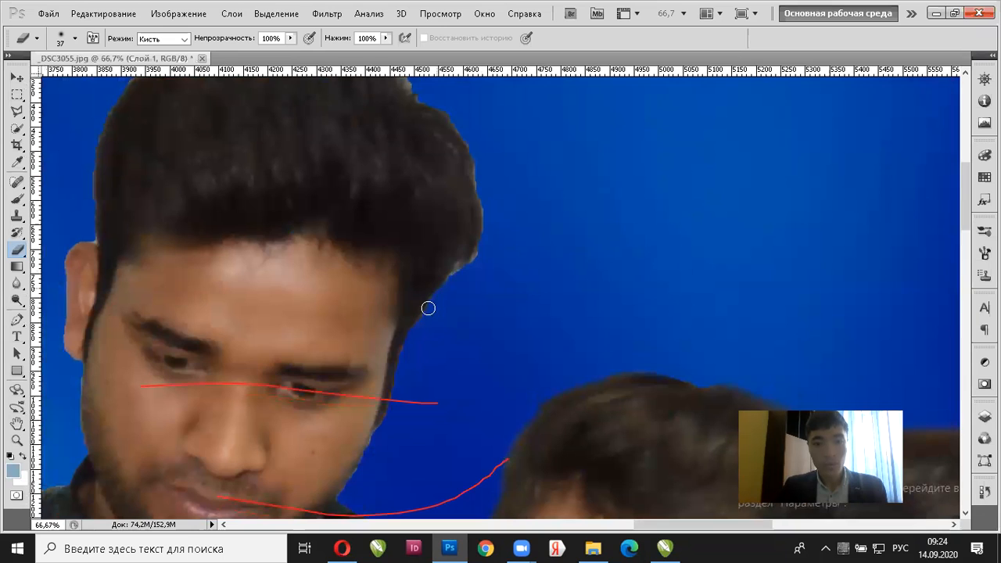
mouse_move(468, 262)
left_mouse_down()
mouse_move(458, 270)
mouse_move(480, 219)
mouse_move(470, 142)
mouse_move(438, 102)
mouse_move(416, 94)
left_mouse_up()
left_click_drag(394, 138, 480, 312)
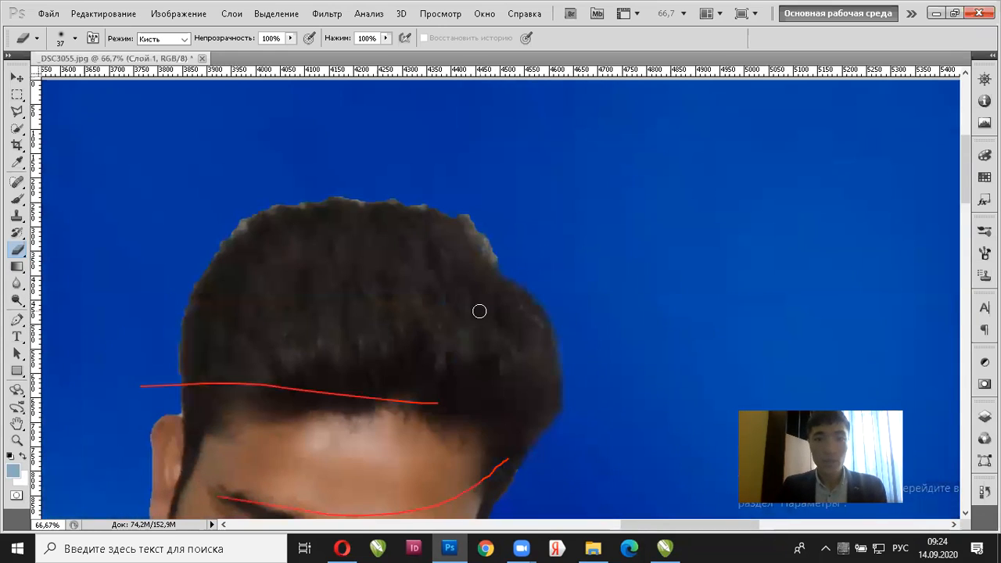
mouse_move(482, 236)
left_mouse_down()
mouse_move(501, 263)
mouse_move(450, 207)
mouse_move(417, 200)
mouse_move(470, 220)
mouse_move(409, 199)
mouse_move(306, 195)
mouse_move(268, 201)
mouse_move(380, 196)
mouse_move(283, 199)
mouse_move(208, 248)
mouse_move(259, 216)
mouse_move(321, 202)
left_mouse_up()
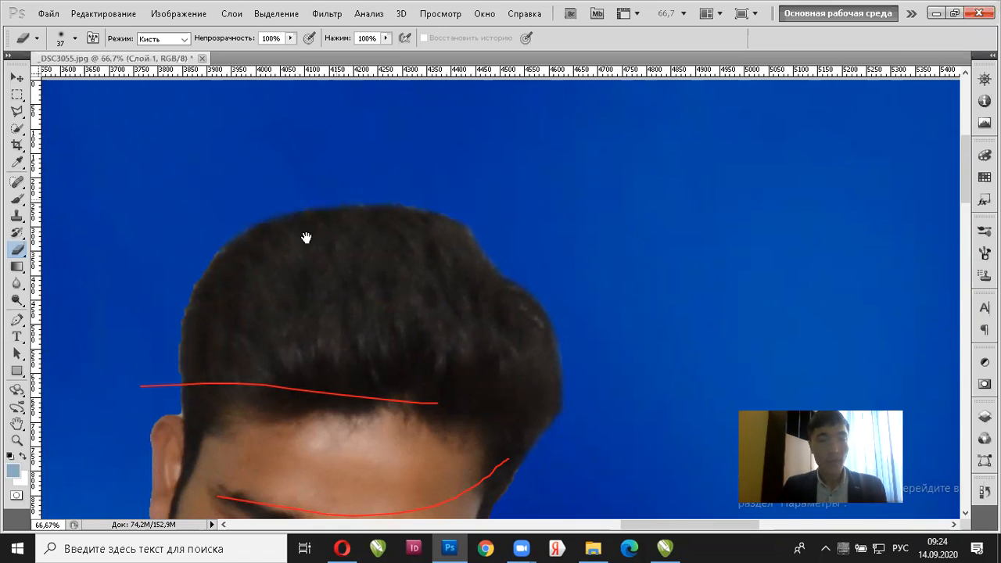
left_click_drag(305, 234, 606, 259)
mouse_move(565, 228)
left_mouse_down()
mouse_move(523, 253)
mouse_move(500, 326)
mouse_move(500, 398)
left_mouse_up()
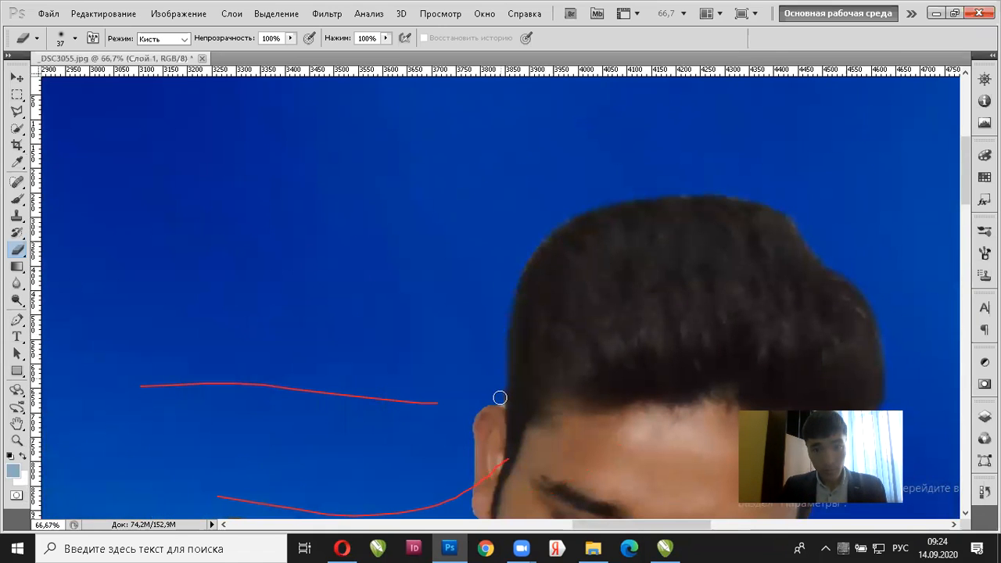
Remove the mole on the checked-shirt man's cheek with the Patch tool, using the clean skin just above it as the source
left_click_drag(615, 386, 478, 192)
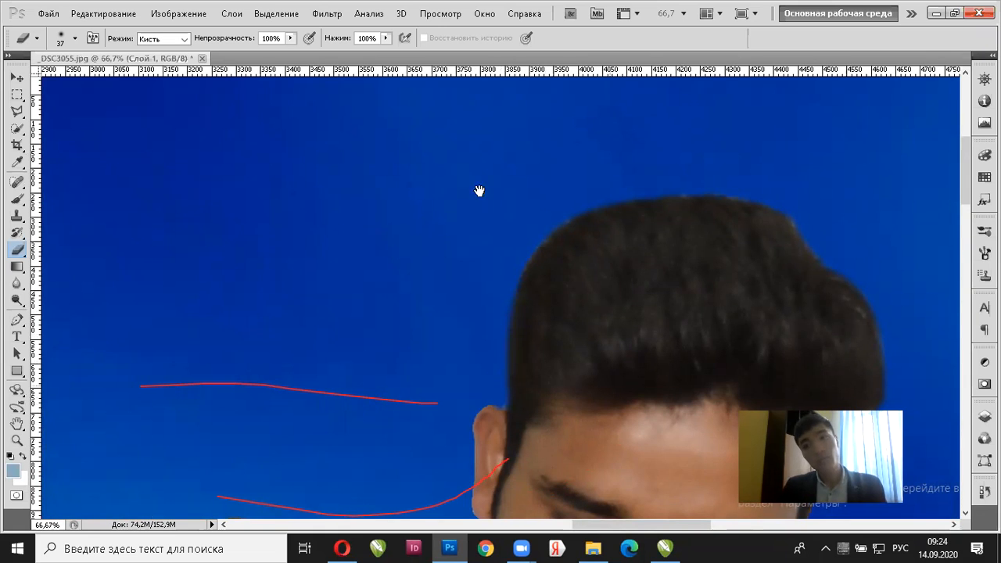
left_click_drag(608, 352, 600, 261)
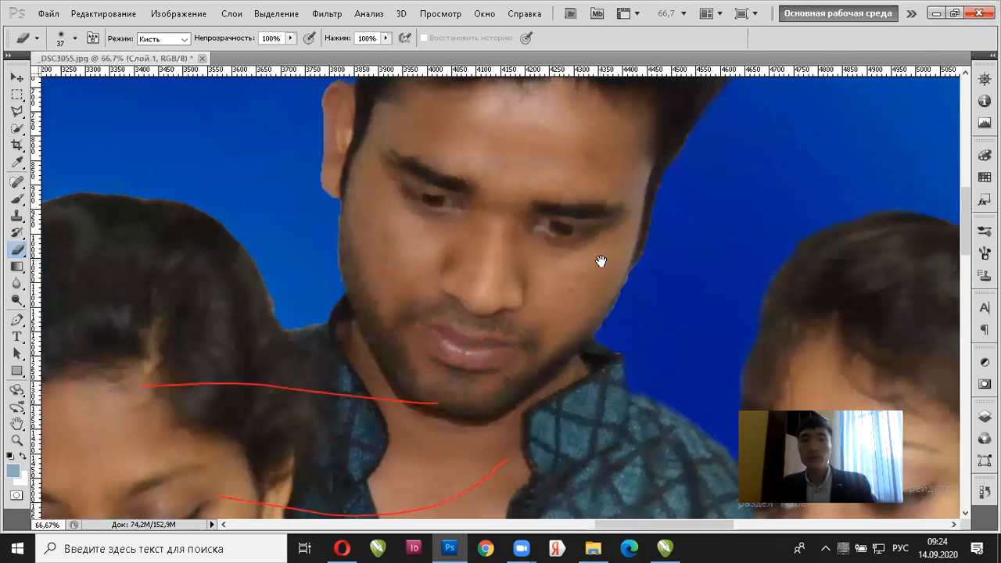
left_click_drag(306, 249, 506, 277)
left_click(505, 277, "alt")
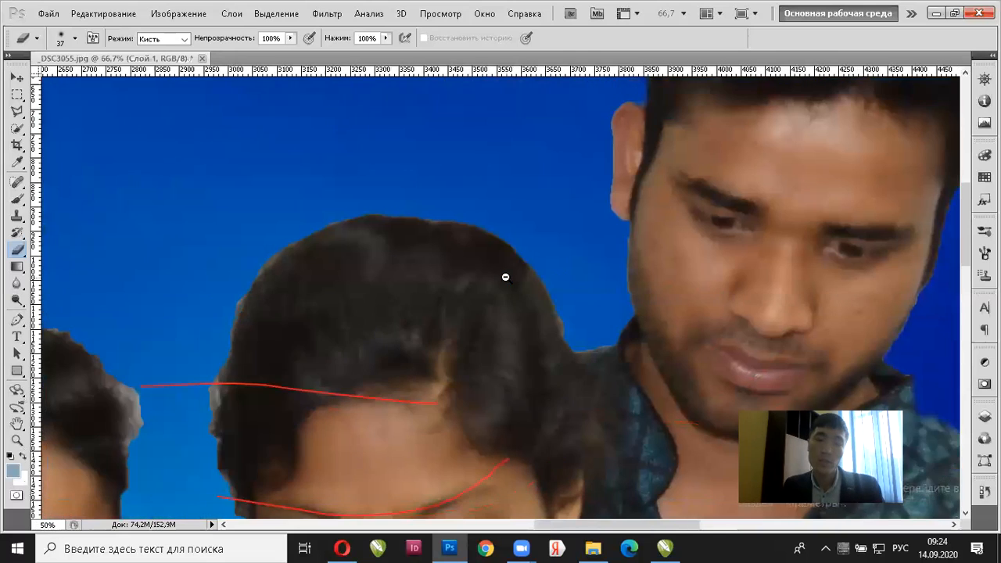
left_click(505, 277, "alt")
left_click_drag(778, 224, 740, 199)
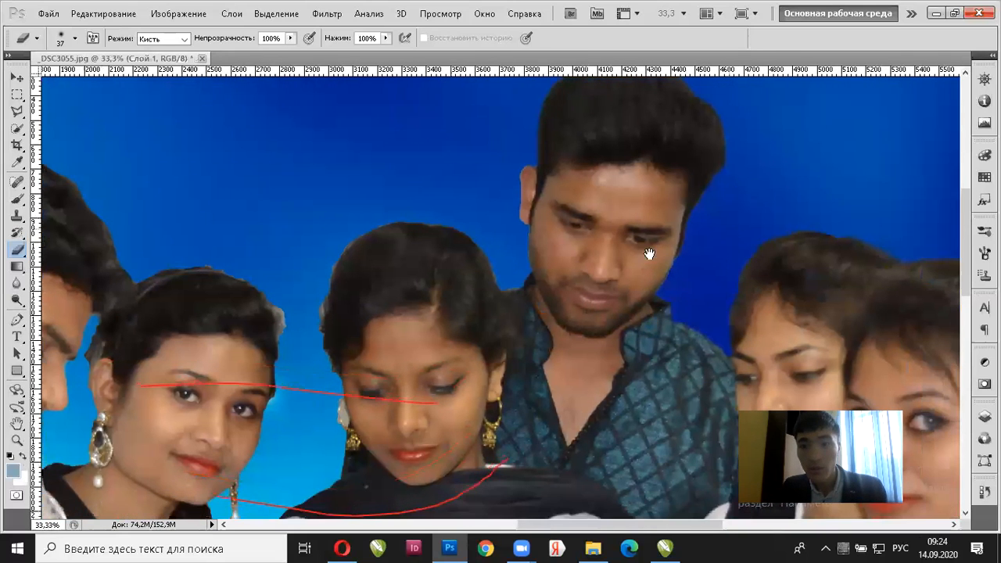
left_click(641, 240, "ctrl")
left_click(642, 240, "ctrl")
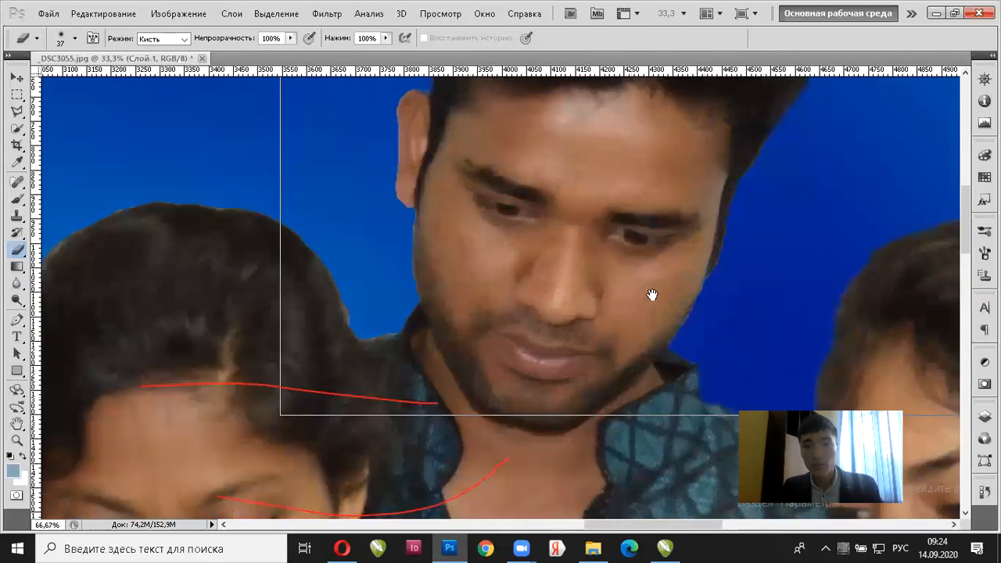
left_click(652, 295, "ctrl")
left_click(620, 296, "ctrl")
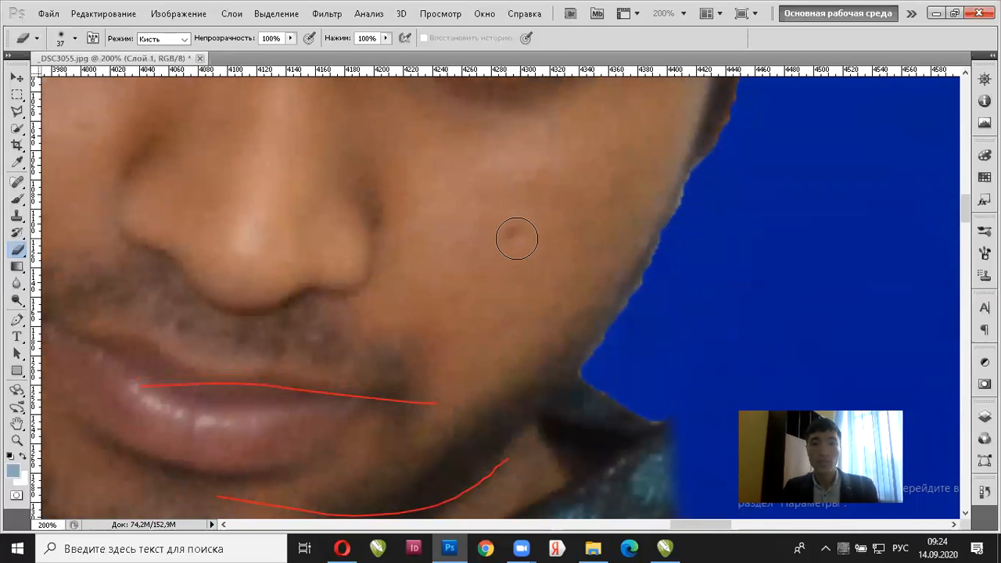
left_click(510, 236, "alt")
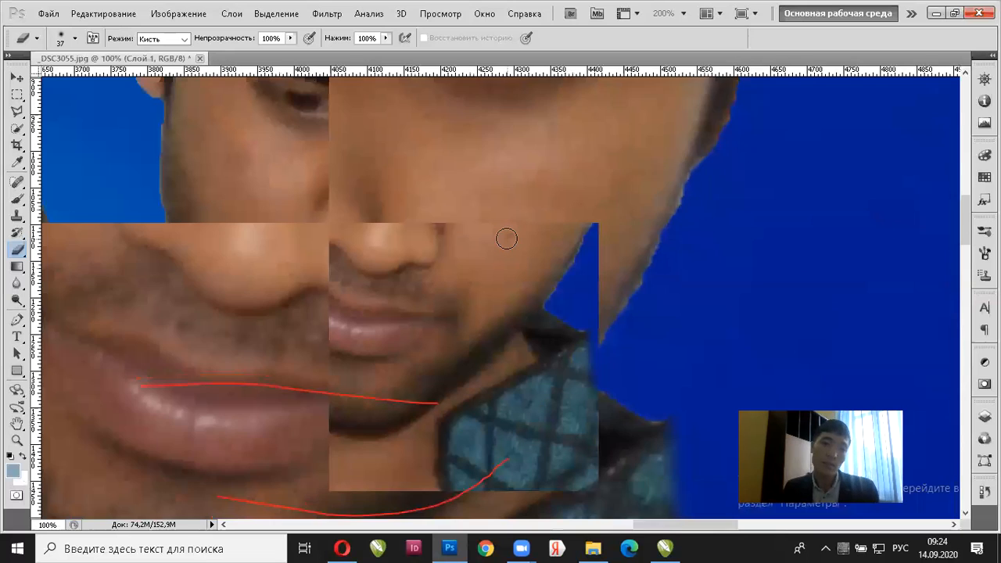
left_click(508, 239, "ctrl")
left_click(508, 239, "ctrl")
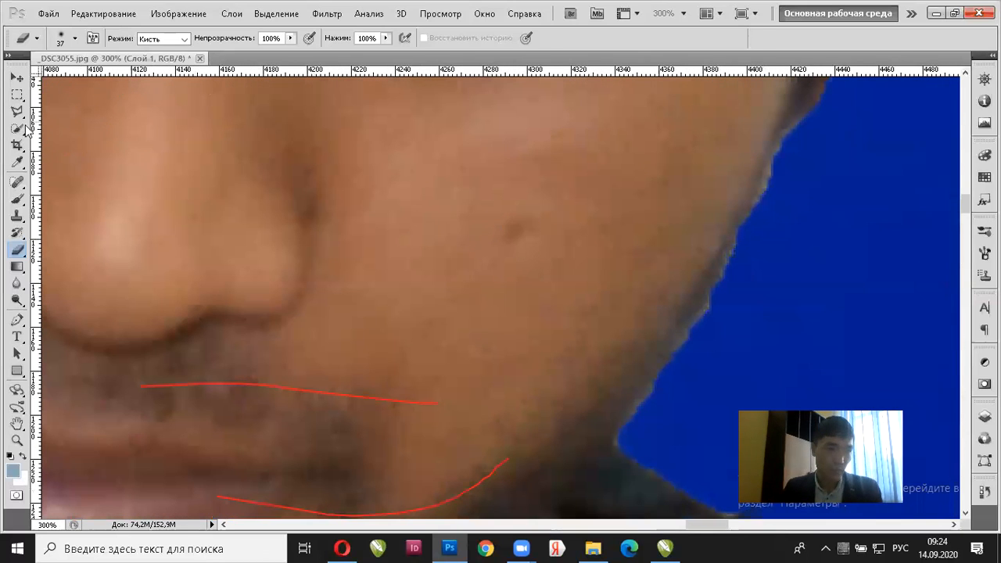
left_click(19, 188)
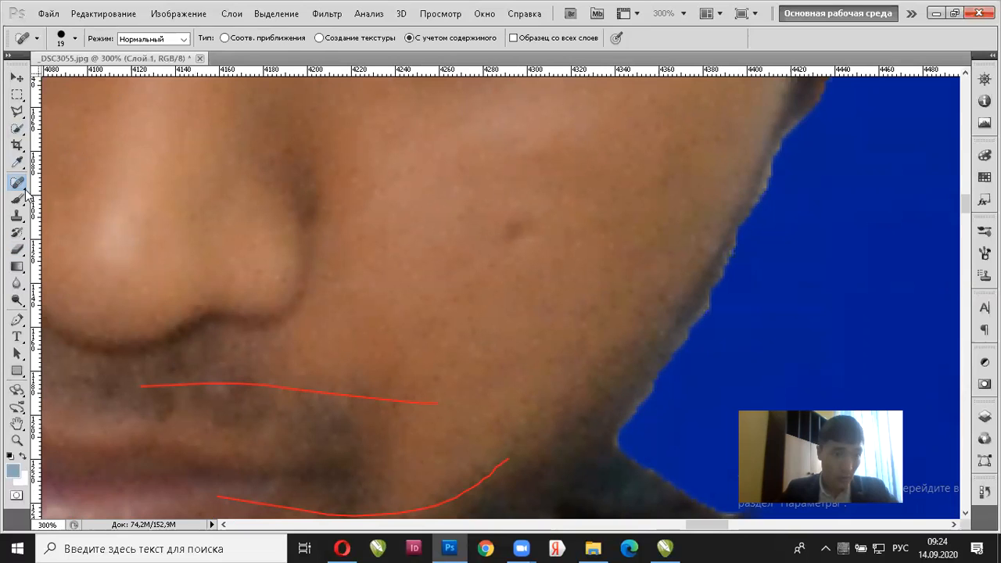
left_click(23, 197)
left_click(19, 183)
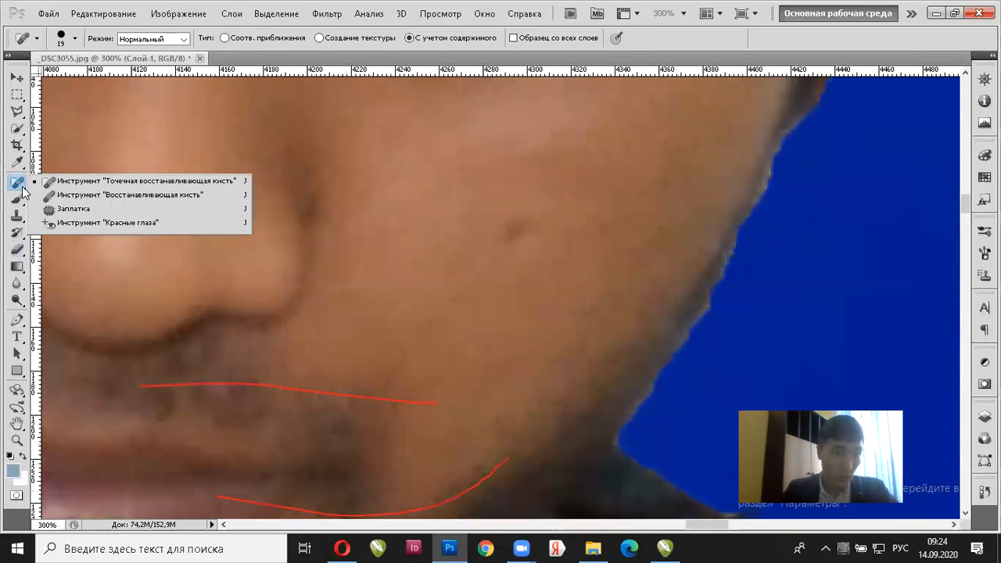
left_click(71, 209)
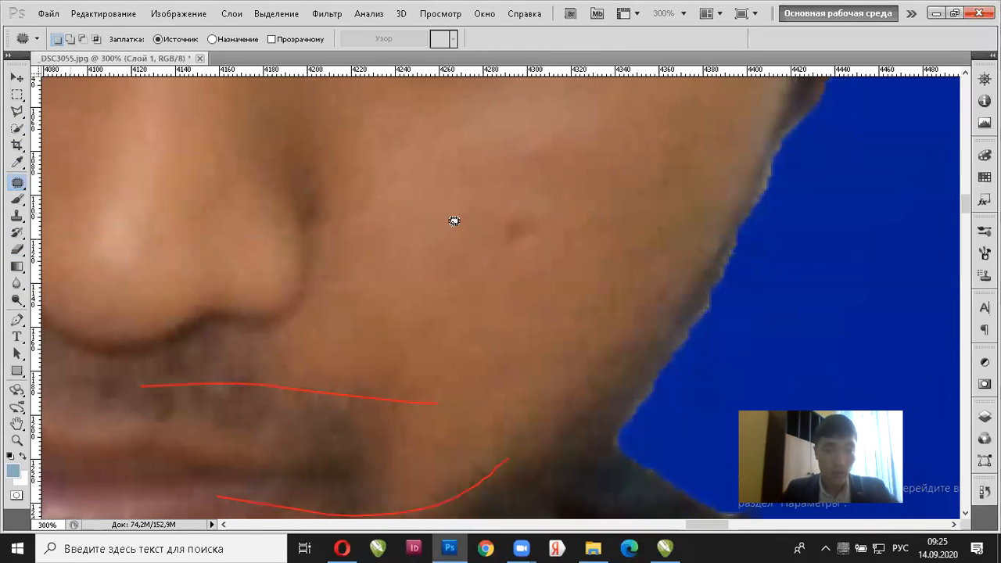
mouse_move(514, 212)
left_mouse_down()
mouse_move(485, 249)
mouse_move(541, 233)
mouse_move(500, 211)
mouse_move(534, 205)
mouse_move(538, 169)
left_mouse_up()
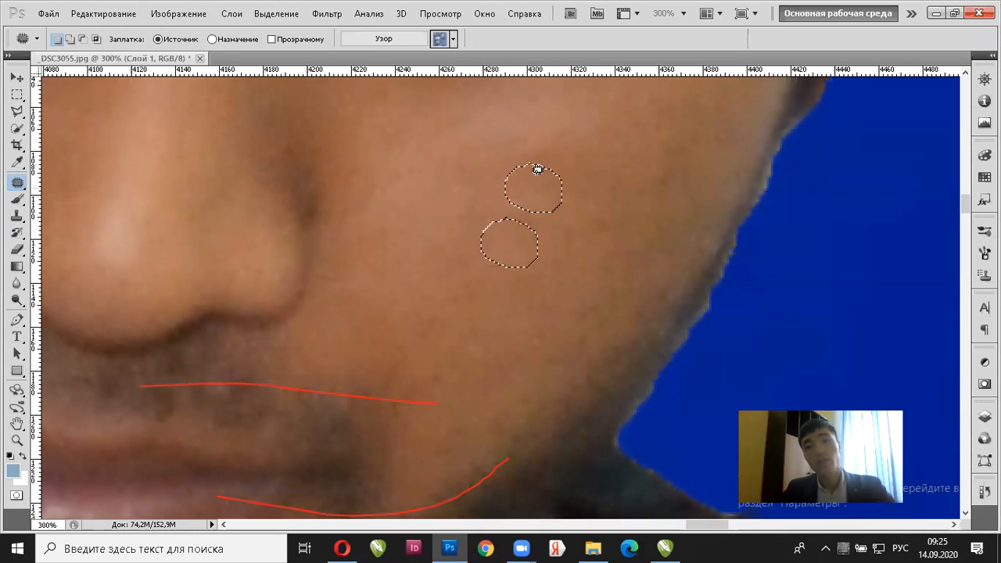
Patch the blemish on the man's other cheek, below the outer corner of his eye, with nearby clean skin
left_click(498, 294, "alt")
left_click_drag(475, 284, 592, 262)
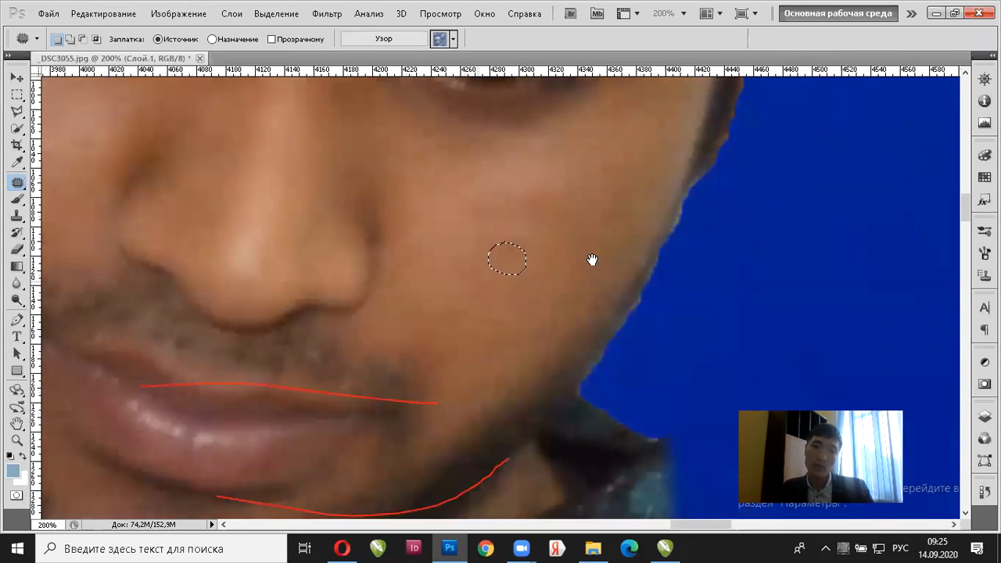
left_click_drag(614, 334, 642, 349)
left_click_drag(354, 234, 487, 296)
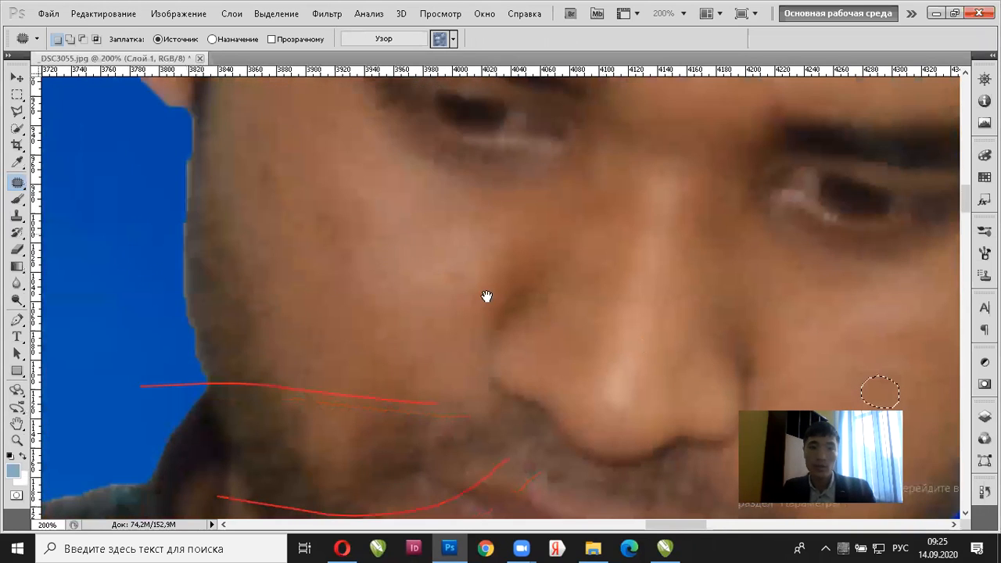
mouse_move(420, 212)
left_mouse_down()
mouse_move(420, 254)
mouse_move(457, 229)
mouse_move(438, 214)
mouse_move(419, 227)
left_mouse_up()
left_click(526, 281)
mouse_move(484, 266)
left_mouse_down()
mouse_move(470, 297)
mouse_move(492, 300)
mouse_move(484, 235)
left_mouse_up()
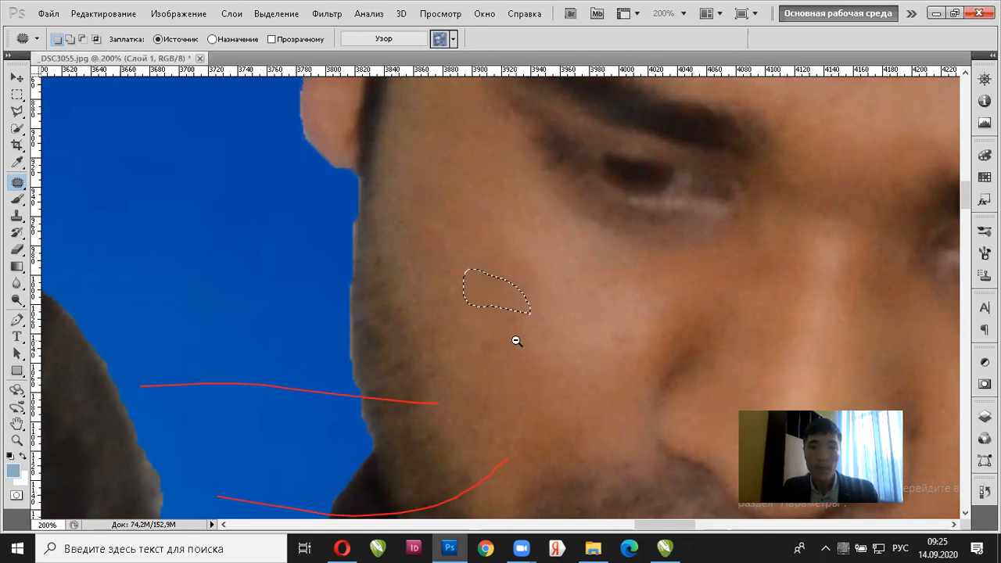
Patch the blemish on the cheek of the woman in the black scarf, beside her gold earring, with nearby clean skin
scroll(515, 339, "down", 1)
scroll(499, 346, "down", 1)
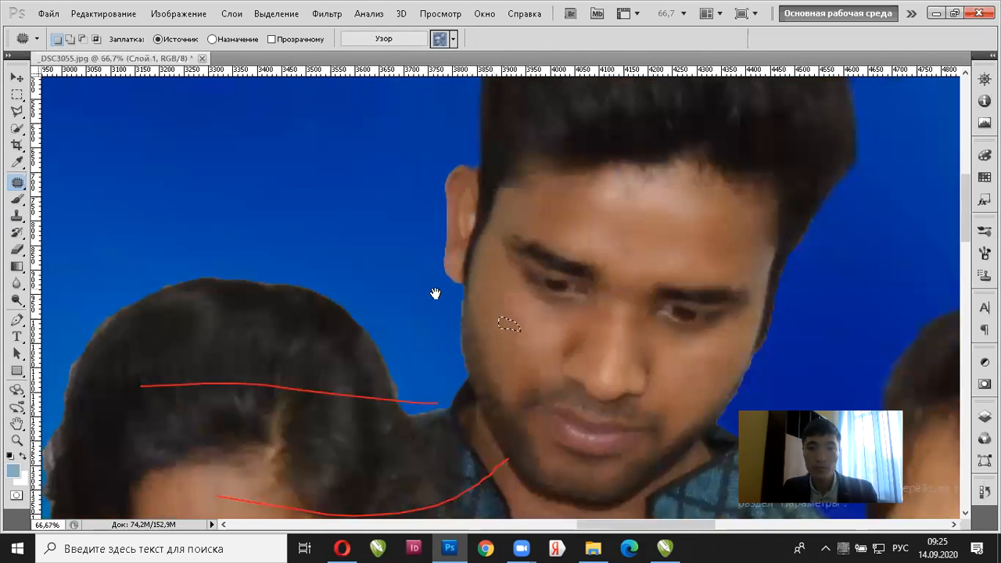
left_click_drag(435, 294, 564, 166)
left_click_drag(452, 325, 485, 216)
left_click_drag(412, 320, 524, 205)
left_click_drag(439, 337, 509, 288)
scroll(540, 260, "up", 2)
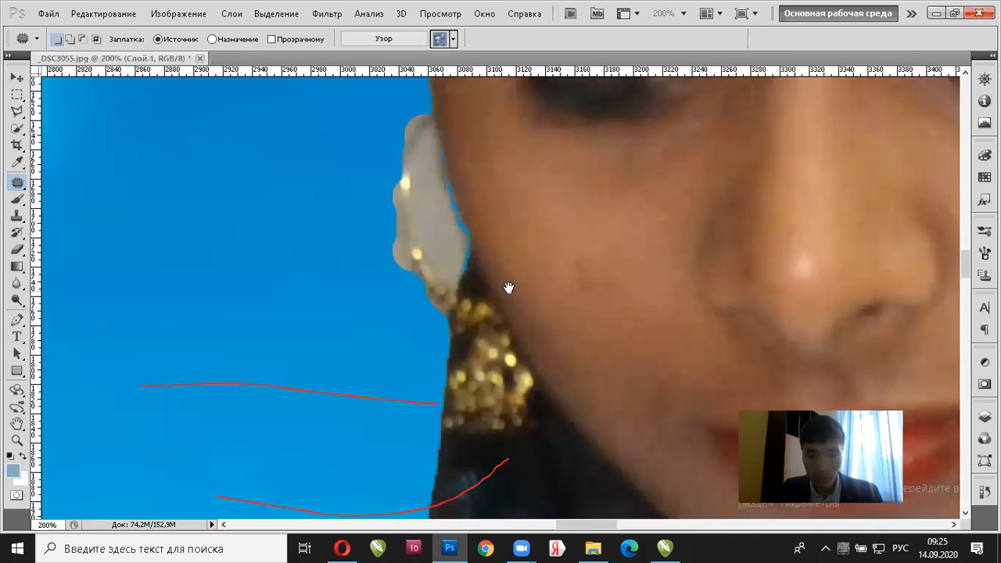
mouse_move(586, 253)
left_mouse_down()
mouse_move(570, 287)
mouse_move(615, 301)
mouse_move(615, 262)
mouse_move(585, 237)
left_mouse_up()
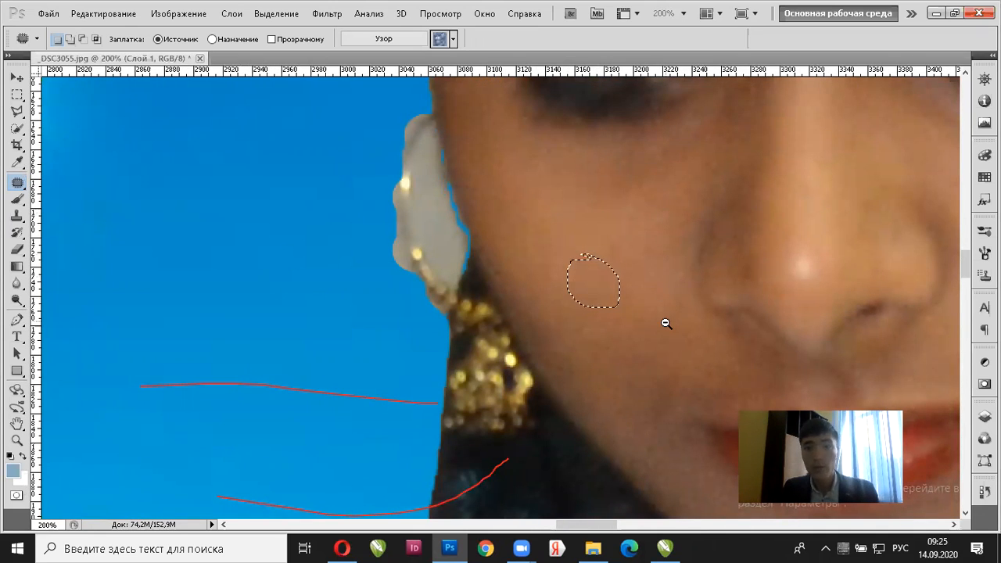
Examine the faces and clothing across the group for further flaws and check the complete composite
scroll(666, 324, "down", 1)
scroll(630, 324, "down", 1)
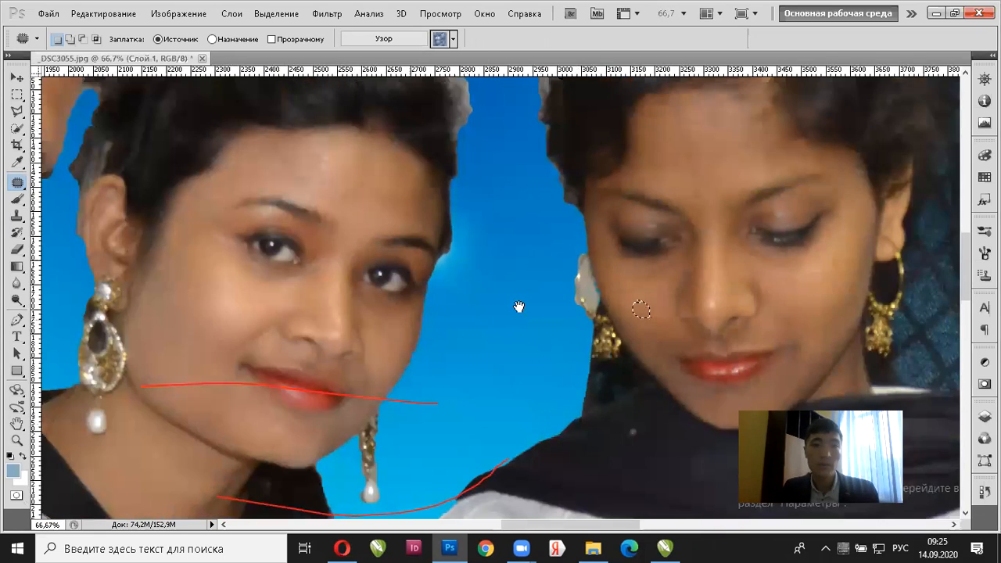
scroll(423, 316, "up", 1)
left_click_drag(388, 313, 614, 259)
left_click_drag(370, 272, 477, 335)
left_click_drag(335, 243, 381, 335)
left_click_drag(553, 318, 400, 260)
left_click_drag(620, 289, 475, 289)
left_click_drag(654, 330, 438, 351)
left_click_drag(642, 234, 574, 290)
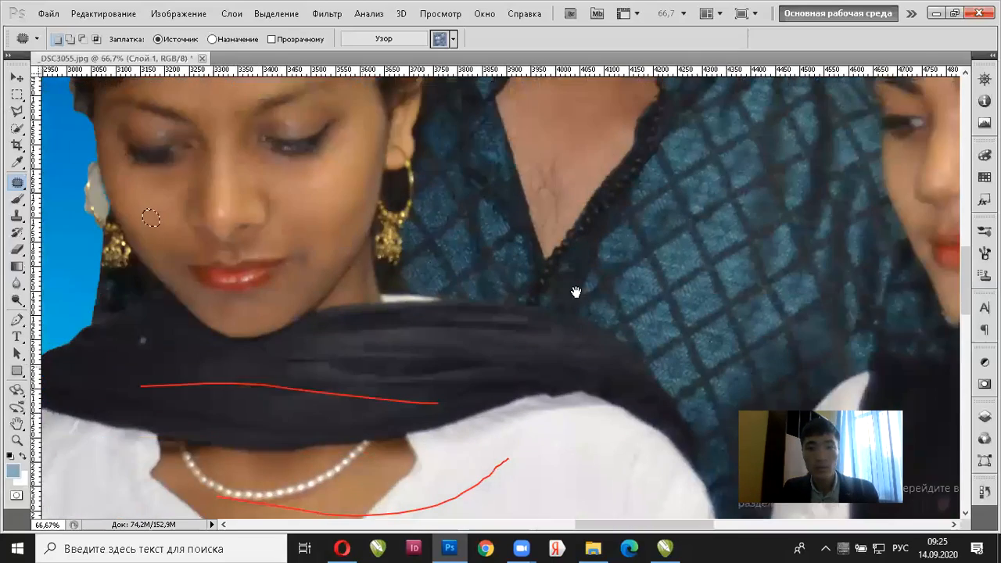
left_click_drag(707, 167, 624, 269)
left_click_drag(733, 273, 491, 263)
left_click_drag(675, 282, 611, 261)
left_click(533, 221, "alt")
left_click(533, 221, "alt")
left_click(428, 208, "alt")
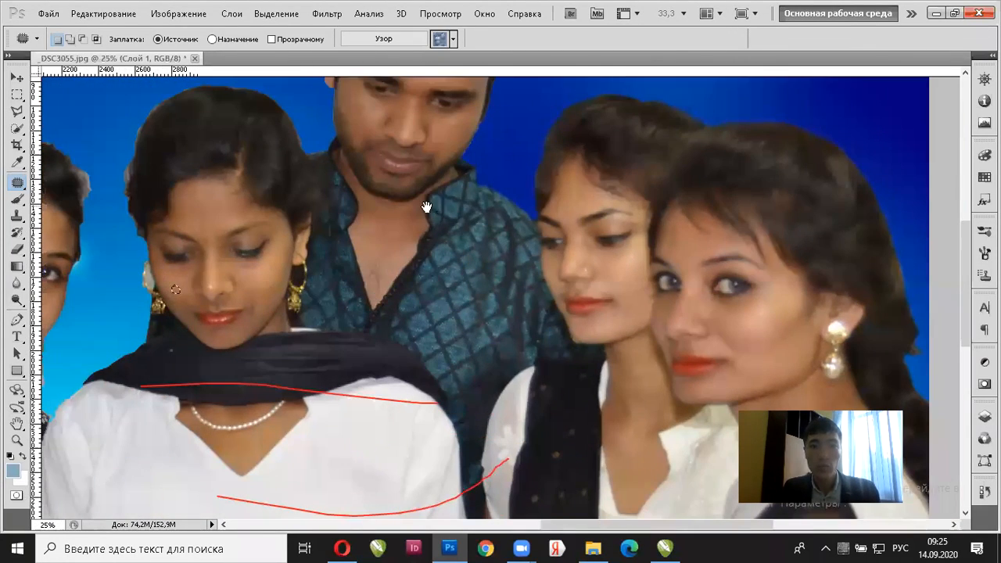
left_click_drag(428, 208, 557, 195)
left_click(421, 225, "alt")
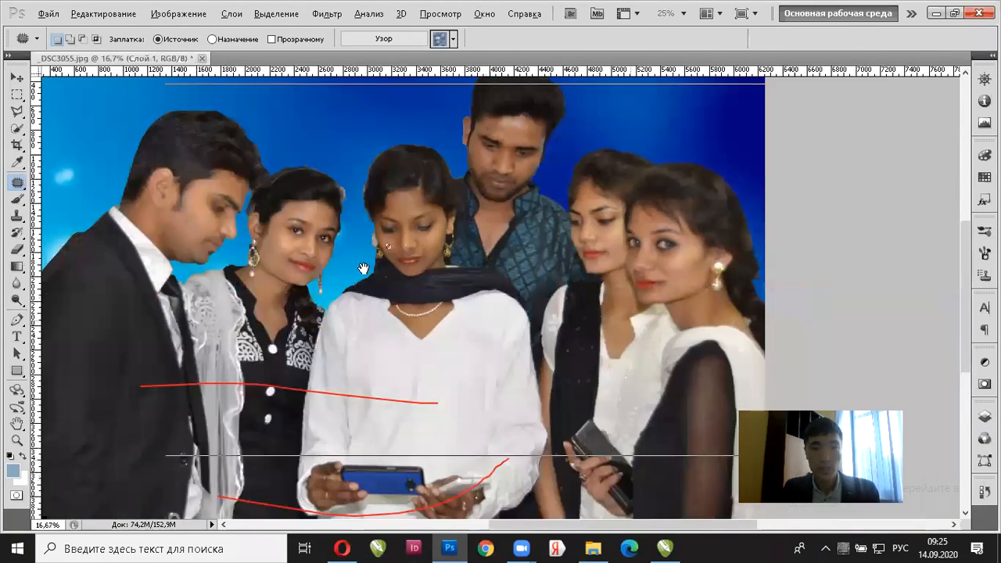
left_click(364, 268, "alt")
Deselect the patched area with the Polygonal Lasso and activate the Move tool
left_click(18, 112)
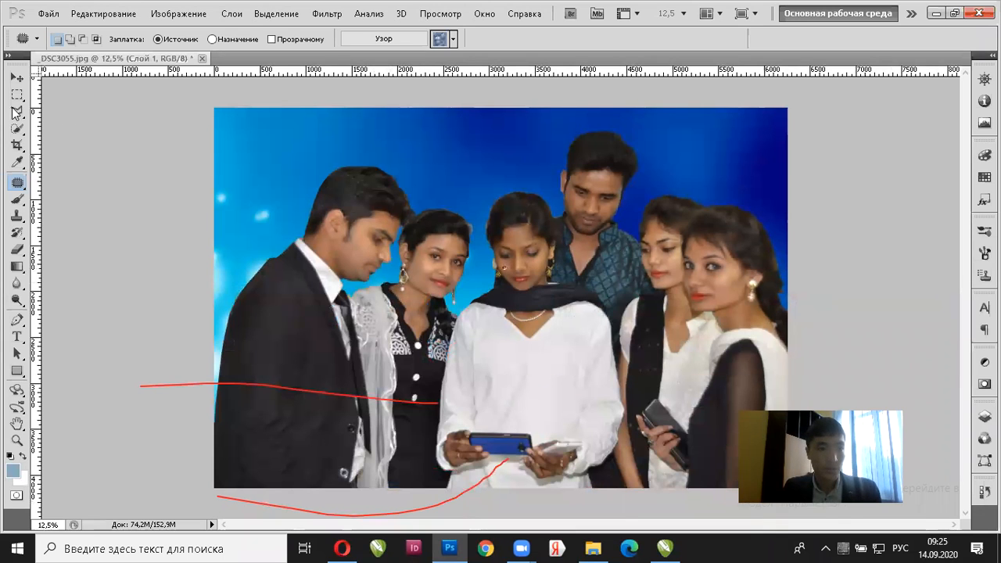
double_click(118, 166)
key("Return")
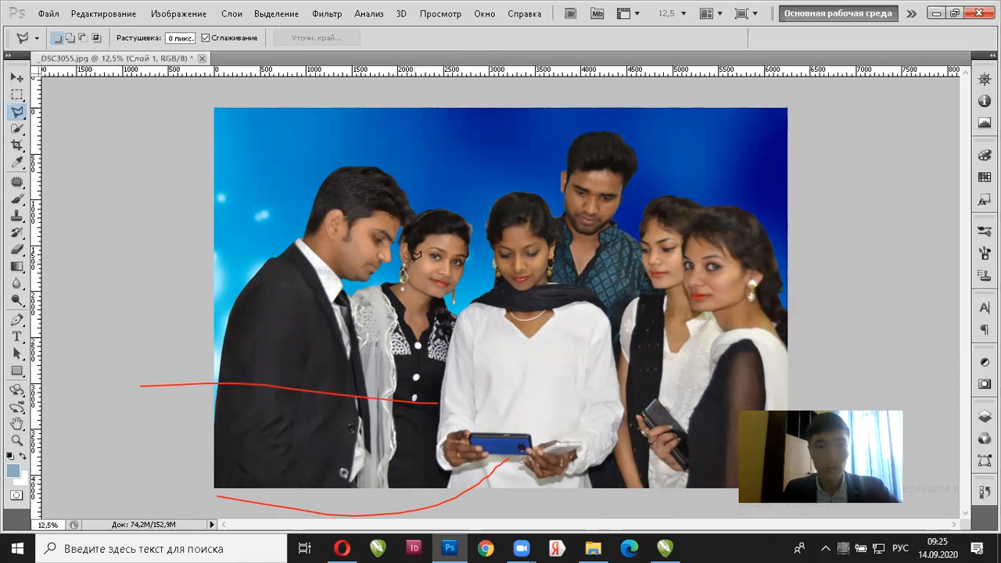
left_click(17, 78)
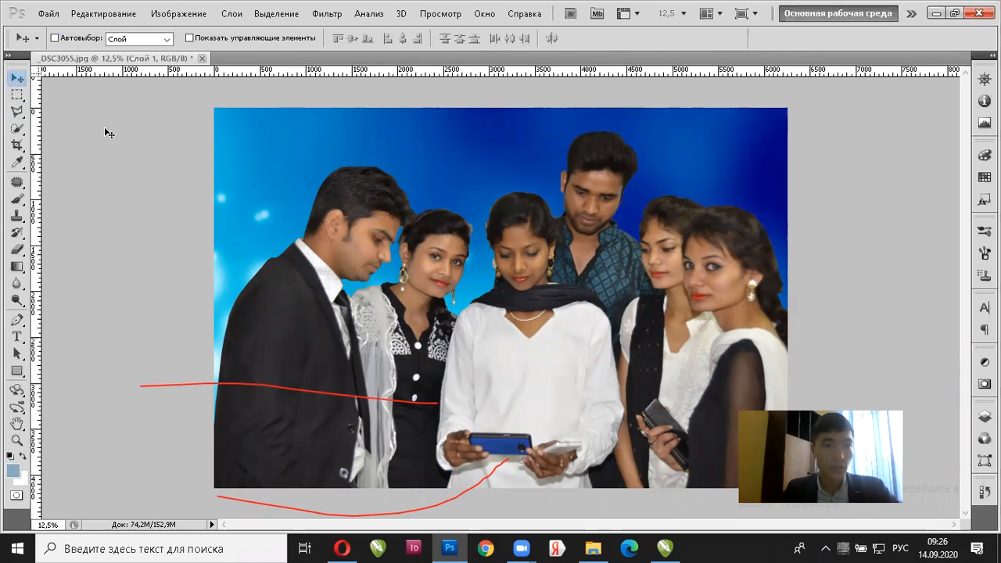